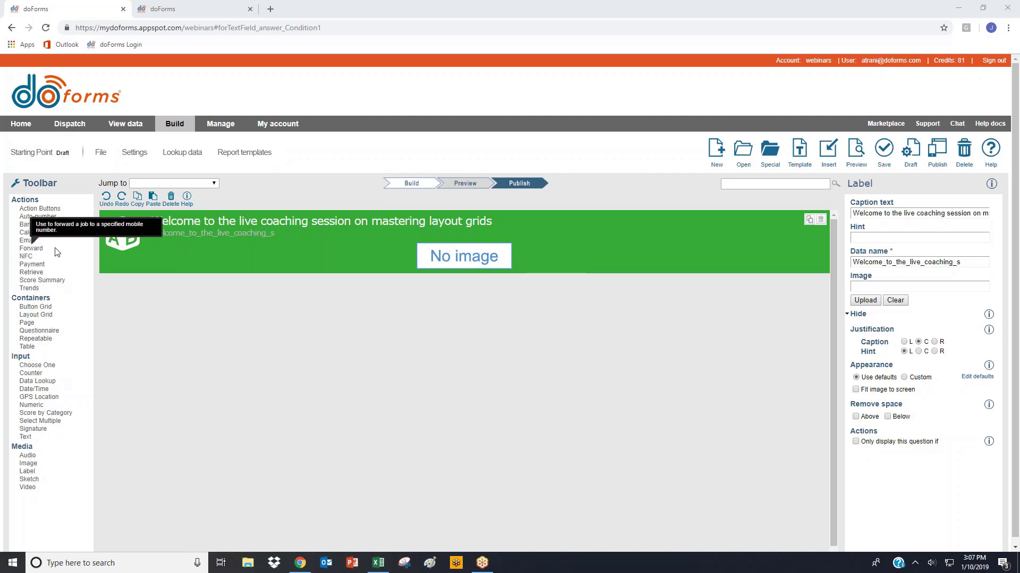
# - Add a layout grid below the welcome label and place a text field captioned First Name in it
pyautogui.click(43, 316)
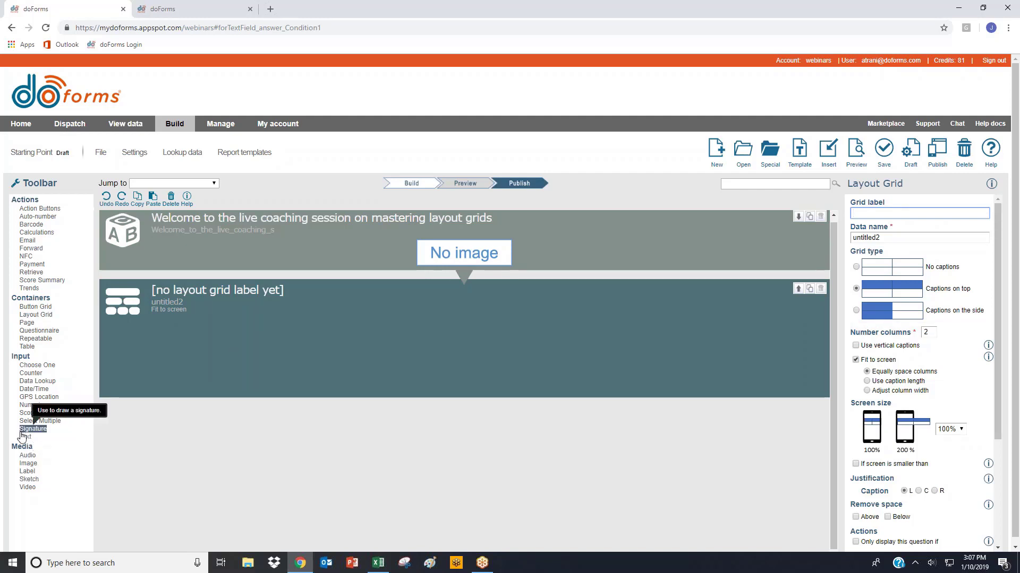
pyautogui.moveTo(25, 437); pyautogui.dragTo(193, 343)
pyautogui.write('F')
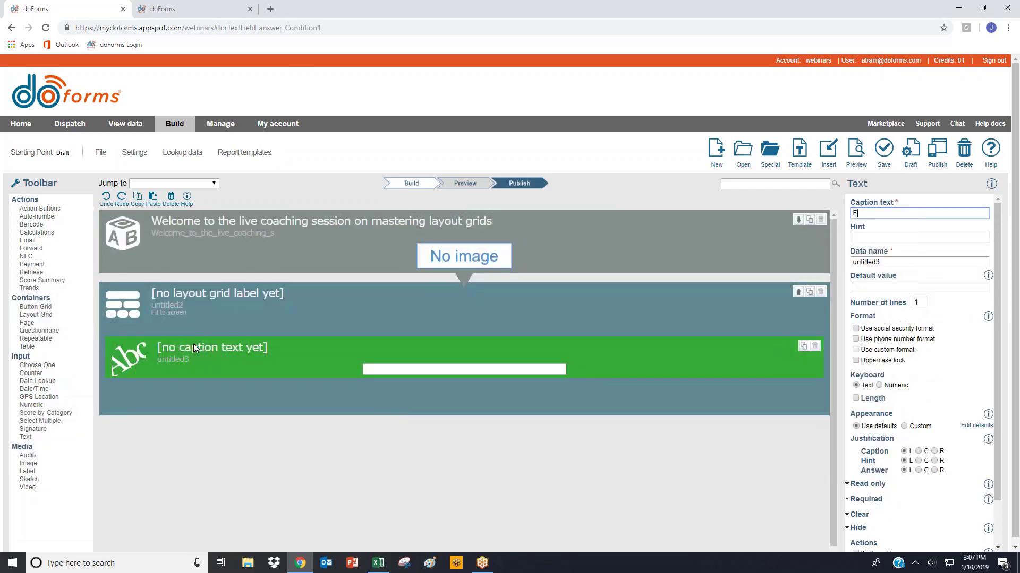
pyautogui.write('irst Name')
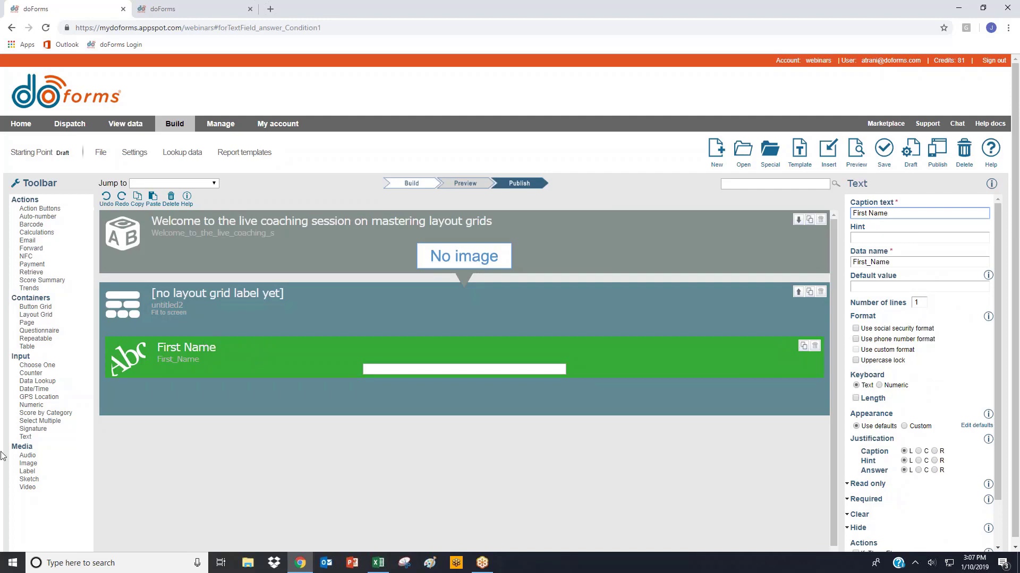
# - Add a text field captioned Last Name below First Name in the layout grid, and preview the form
pyautogui.moveTo(25, 436); pyautogui.dragTo(144, 393)
pyautogui.write('LAst Nam')
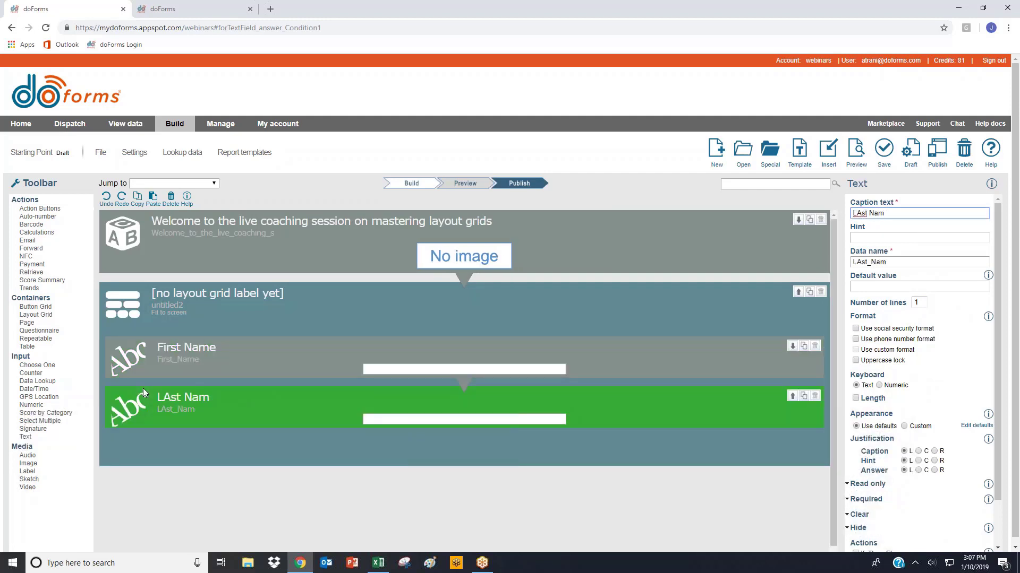
pyautogui.press('BackSpace')
pyautogui.press('BackSpace')
pyautogui.press('BackSpace')
pyautogui.press('BackSpace')
pyautogui.press('BackSpace')
pyautogui.press('BackSpace')
pyautogui.press('BackSpace')
pyautogui.write('ast N')
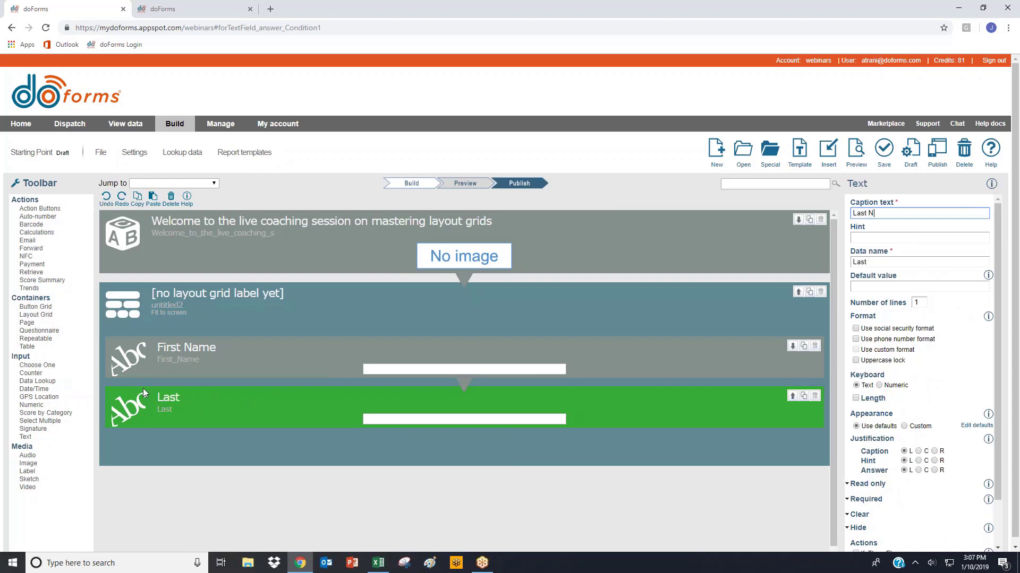
pyautogui.write('ame')
pyautogui.click(864, 150)
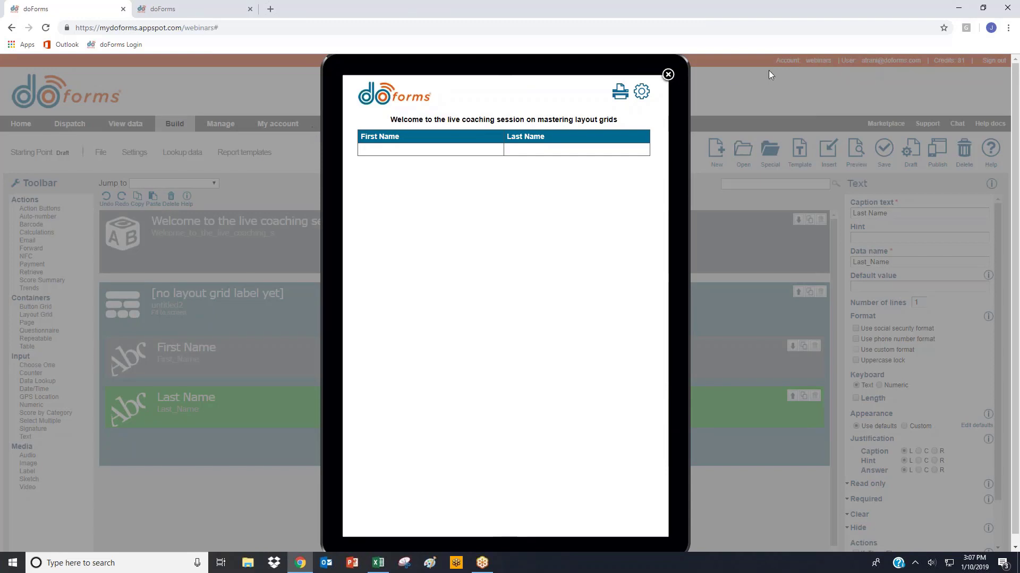
pyautogui.click(668, 75)
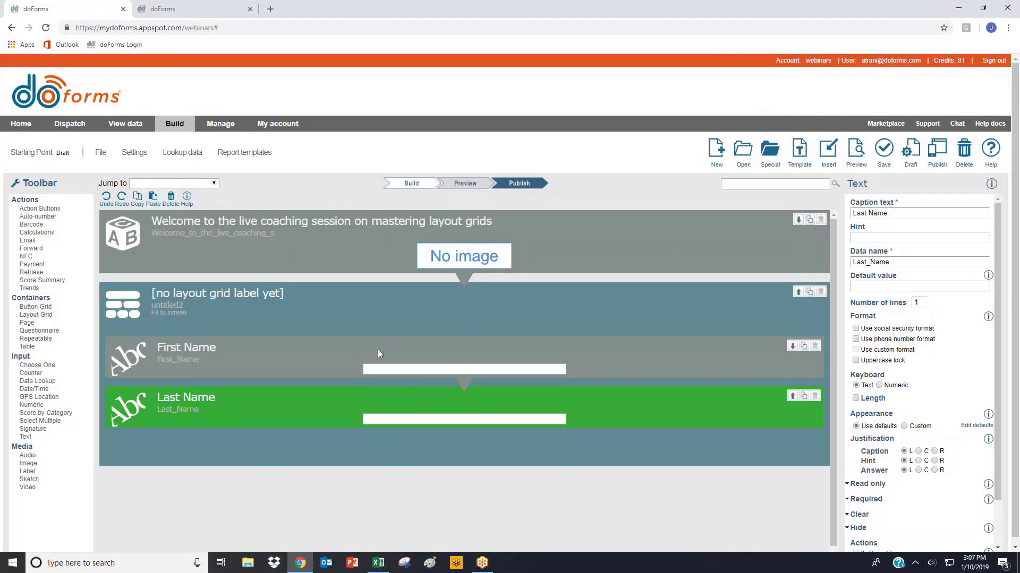
# - Change the layout grid's type to captions on the side and preview the form
pyautogui.click(283, 318)
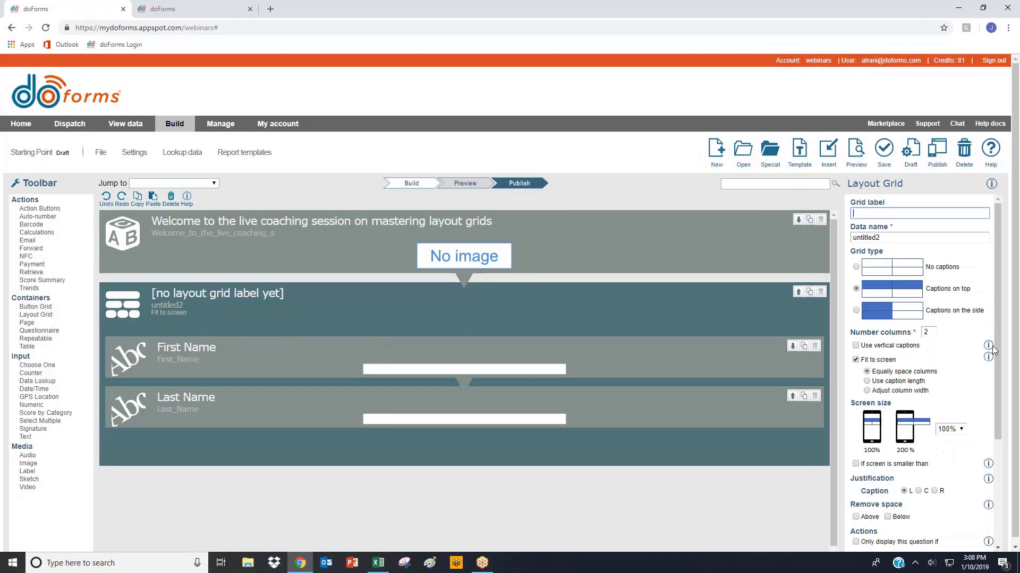
pyautogui.click(871, 309)
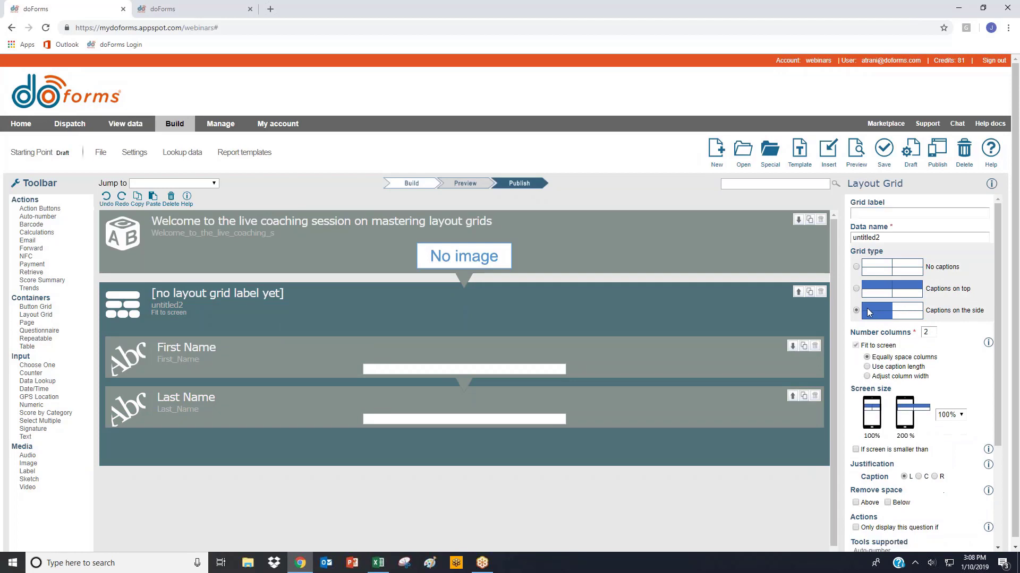
pyautogui.click(857, 151)
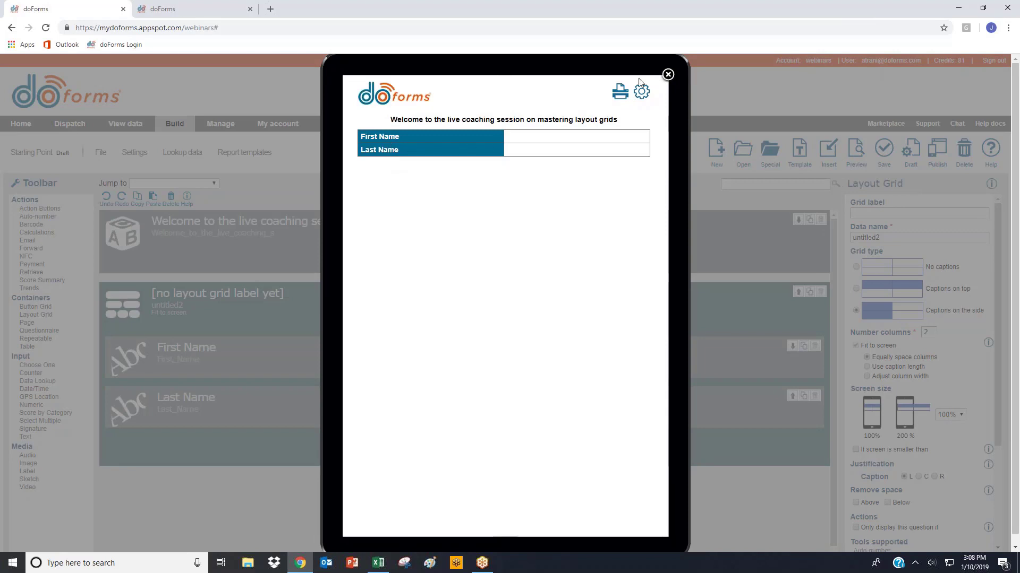
pyautogui.click(668, 74)
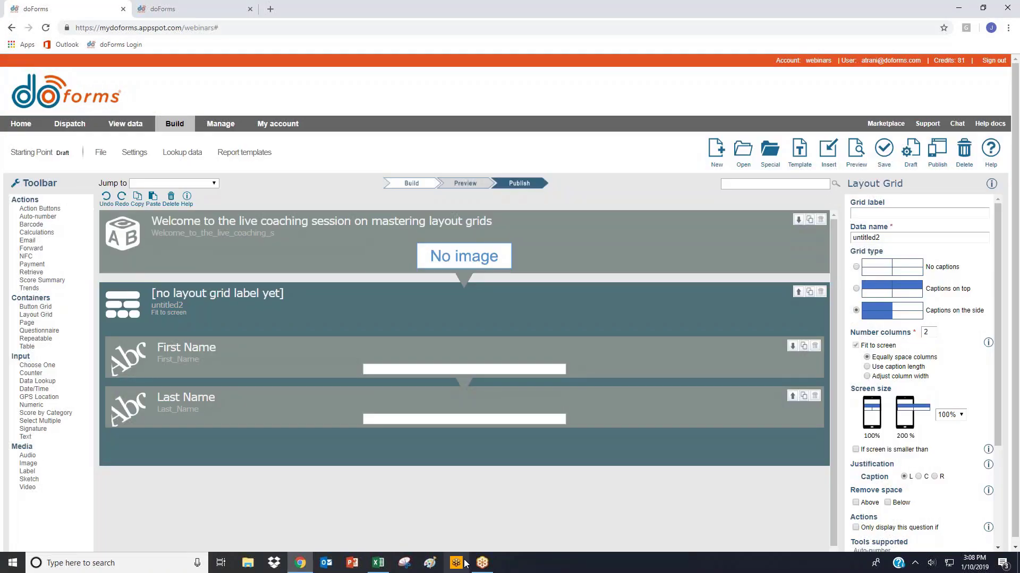
# - Change the layout grid's type to no captions and try both answer cells in the form preview
pyautogui.click(883, 270)
pyautogui.click(856, 151)
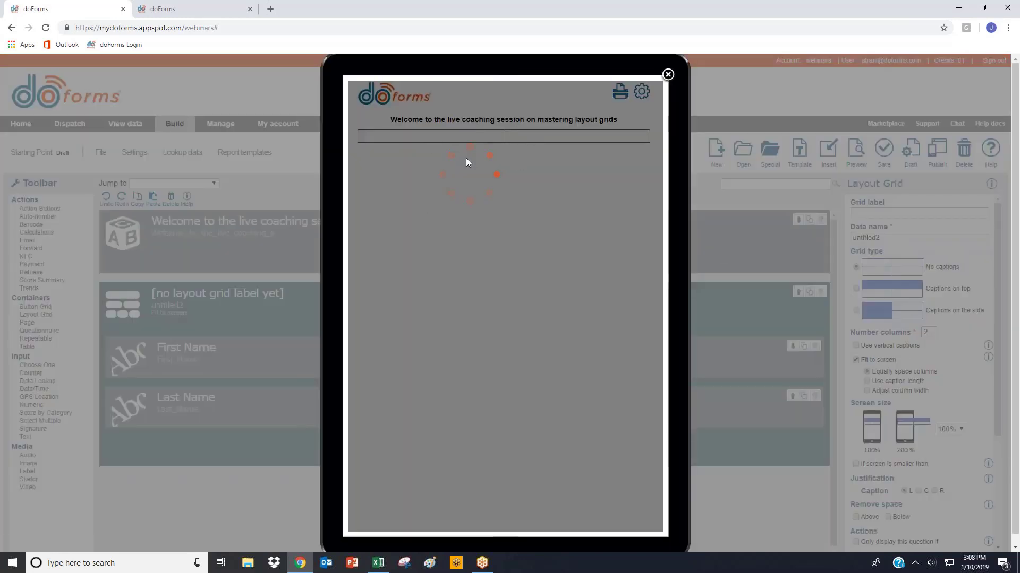
pyautogui.click(395, 138)
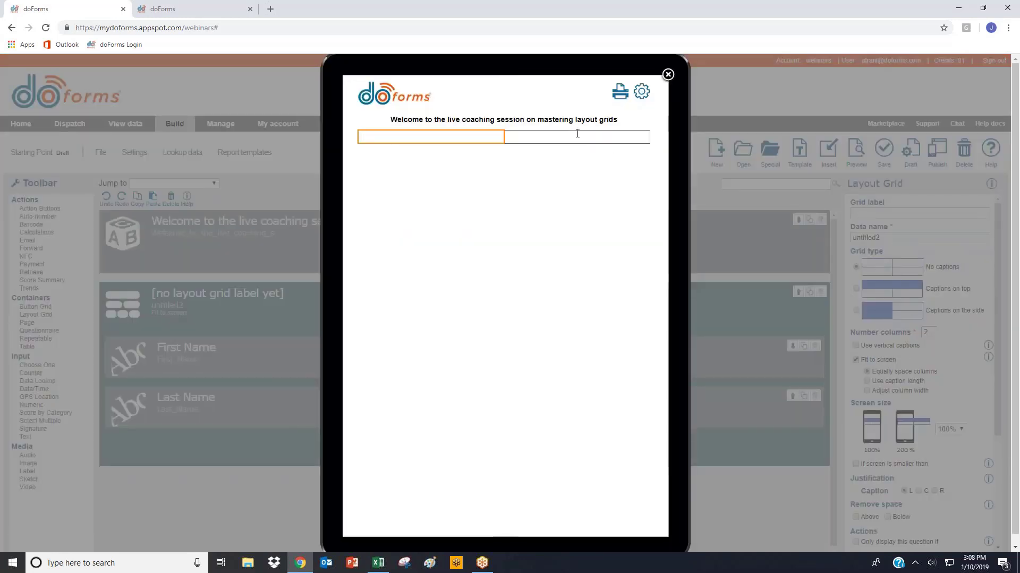
pyautogui.click(576, 133)
pyautogui.click(383, 135)
pyautogui.click(552, 137)
pyautogui.click(409, 137)
pyautogui.click(668, 75)
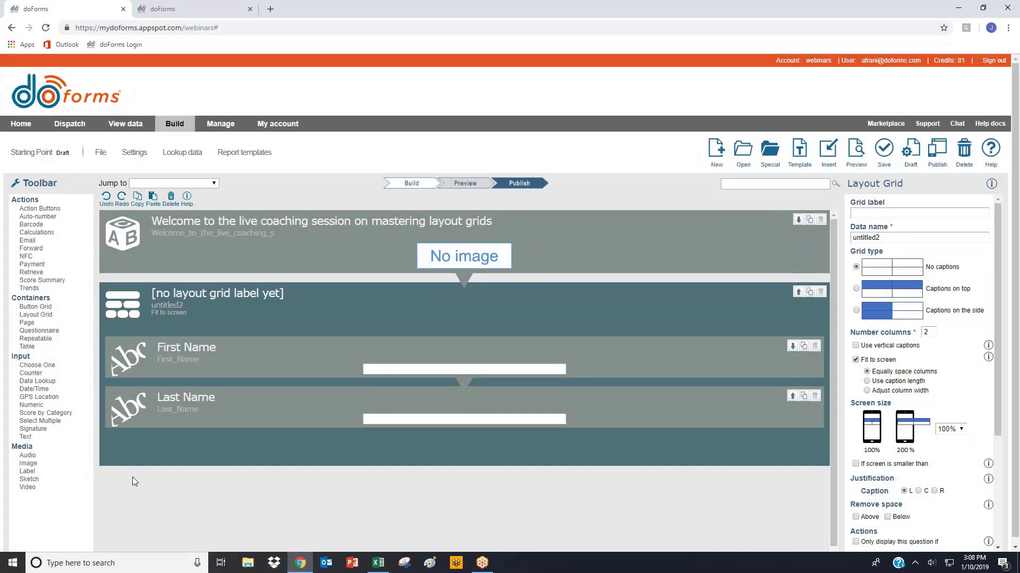
# - Turn on gray caption text for the First Name and Last Name fields
pyautogui.click(208, 352)
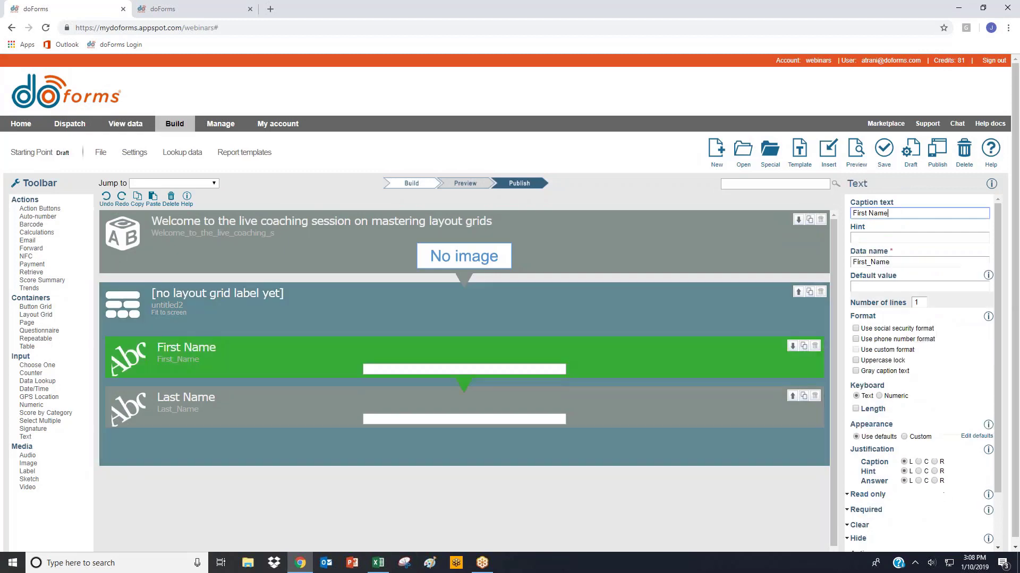
pyautogui.click(856, 361)
pyautogui.click(874, 375)
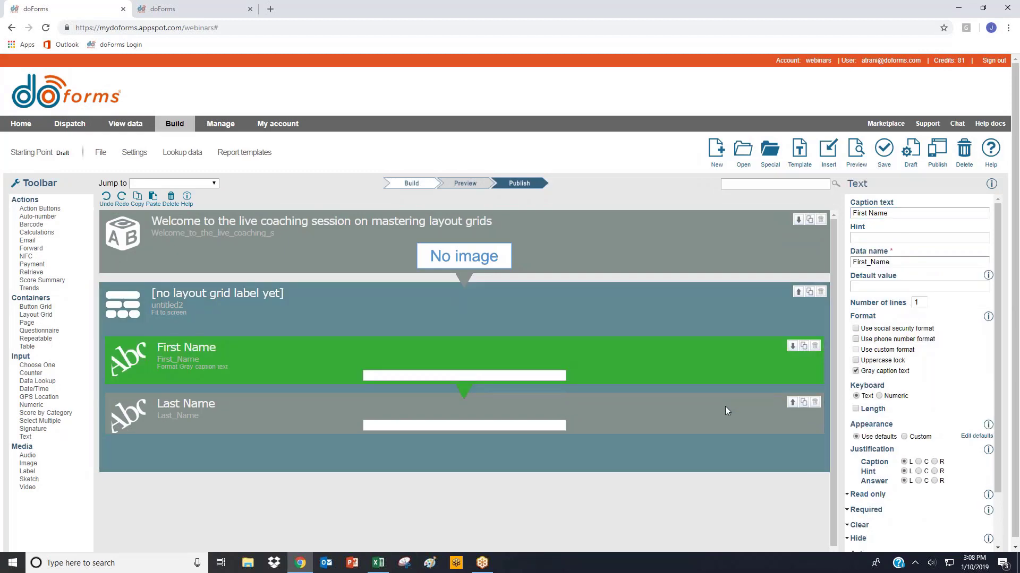
pyautogui.click(725, 406)
pyautogui.click(874, 375)
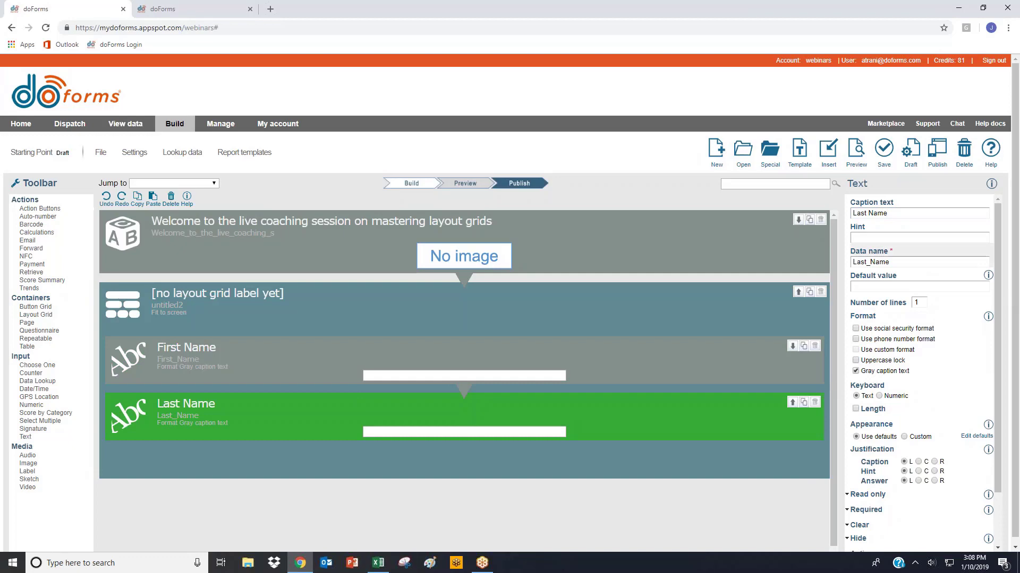
# - Preview the form and test the gray captions by entering a first name and a last name in the grid
pyautogui.click(856, 151)
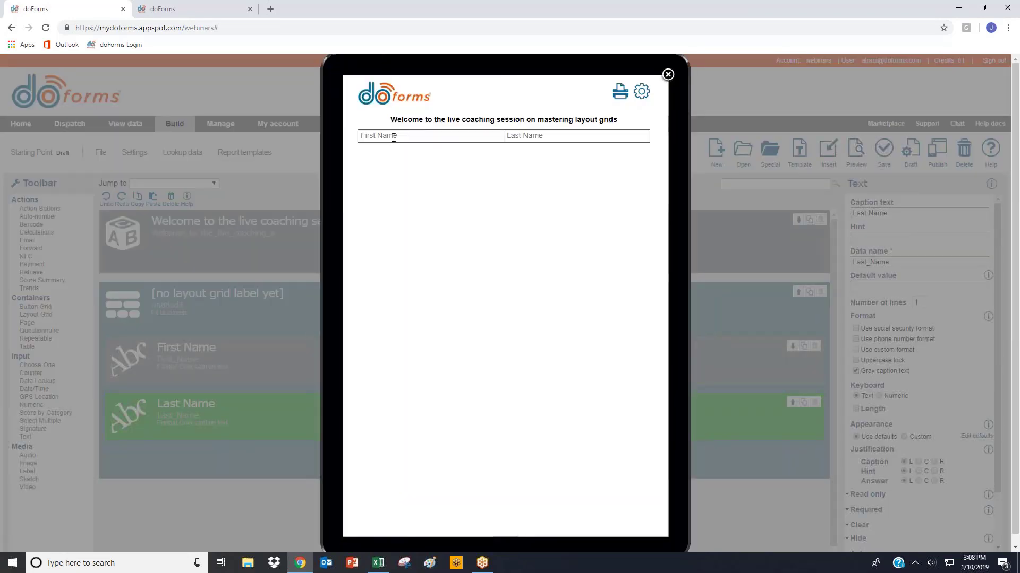
pyautogui.click(393, 133)
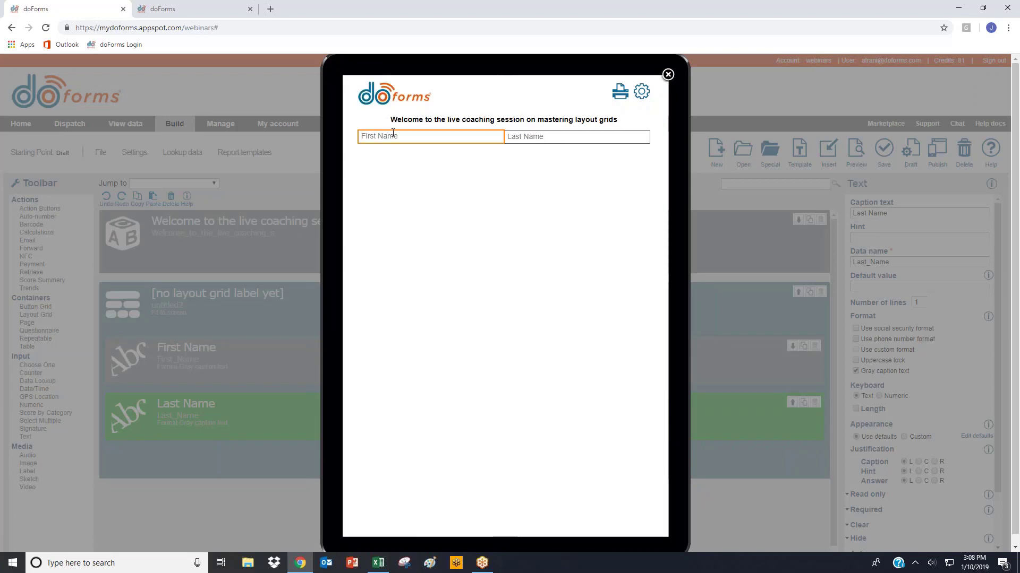
pyautogui.press('Tab')
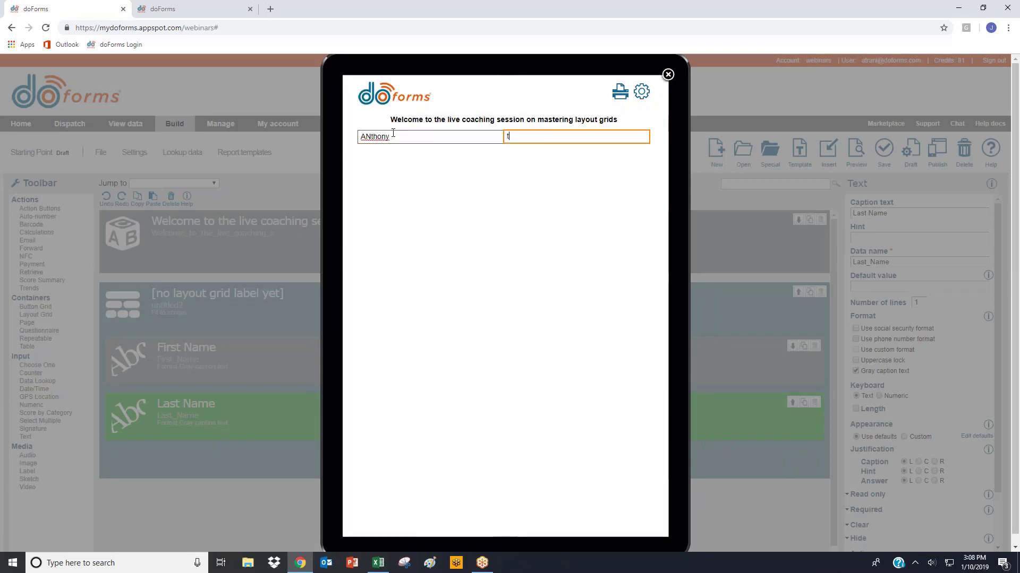
pyautogui.click(667, 76)
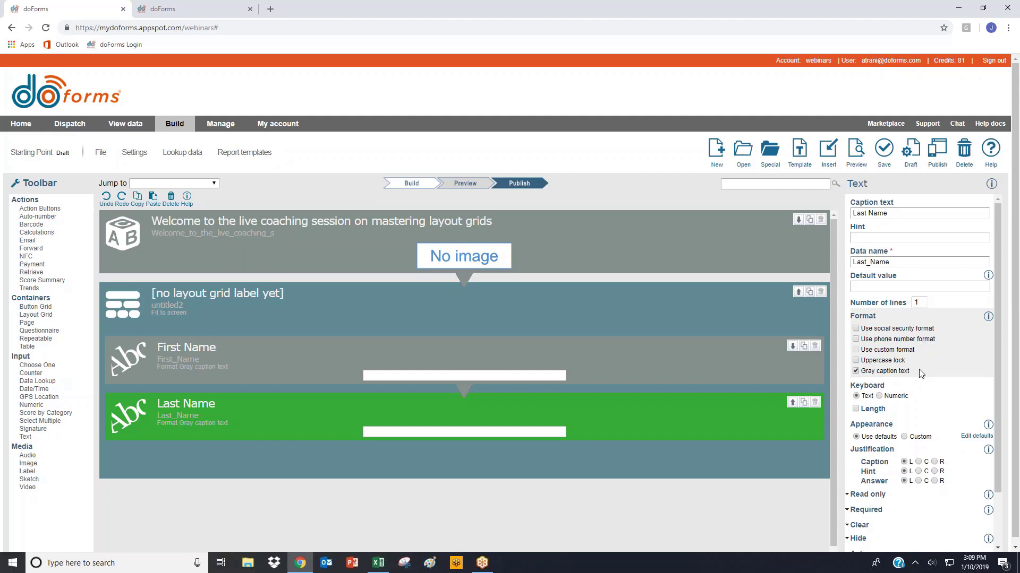
# - Turn off gray caption text for the Last Name and First Name fields
pyautogui.click(873, 371)
pyautogui.click(518, 347)
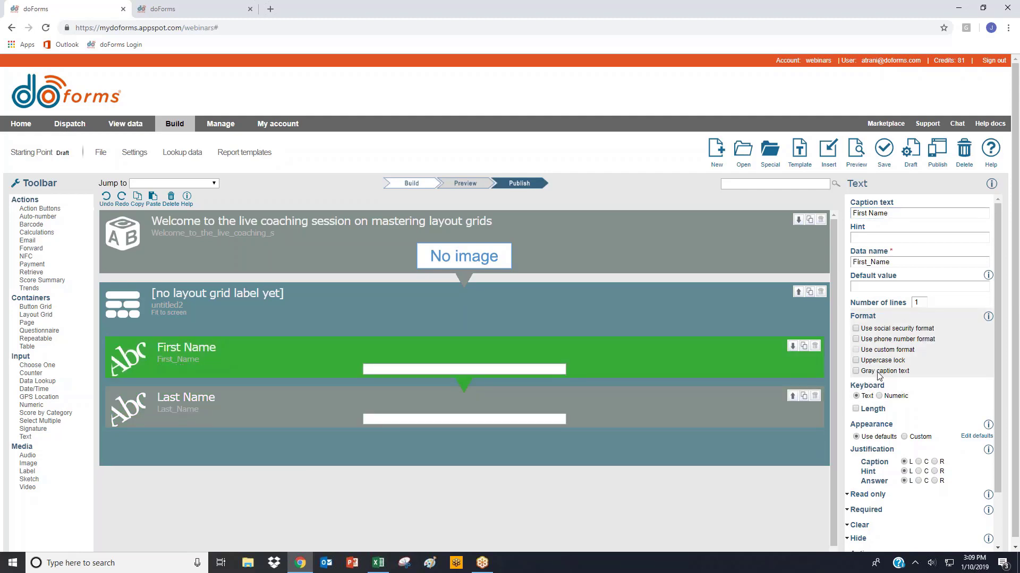
pyautogui.click(491, 319)
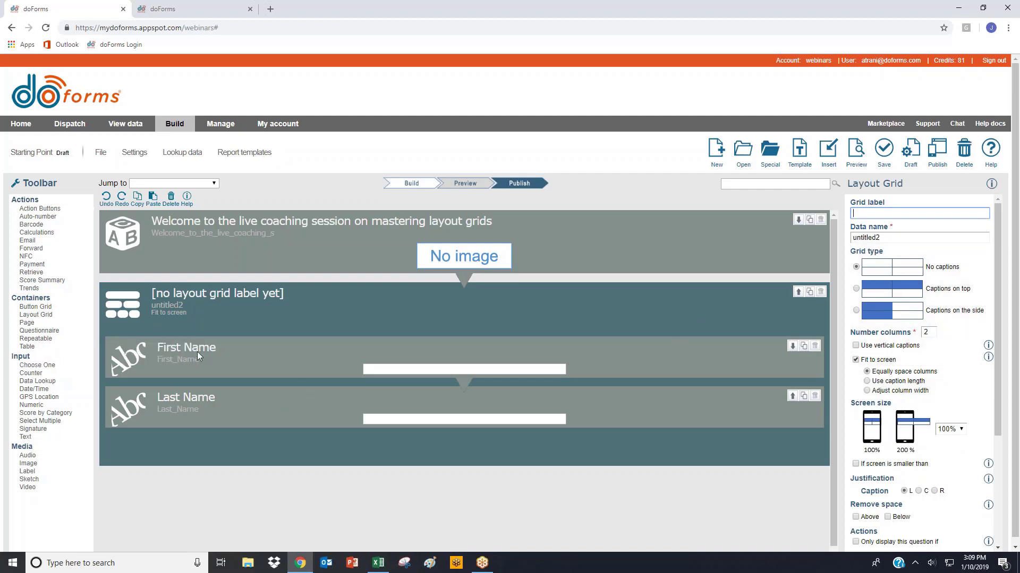
# - Add two more text fields below Last Name in the grid, captioned PHone Number and Email Address
pyautogui.moveTo(25, 436); pyautogui.dragTo(119, 438)
pyautogui.write('PHone Nu')
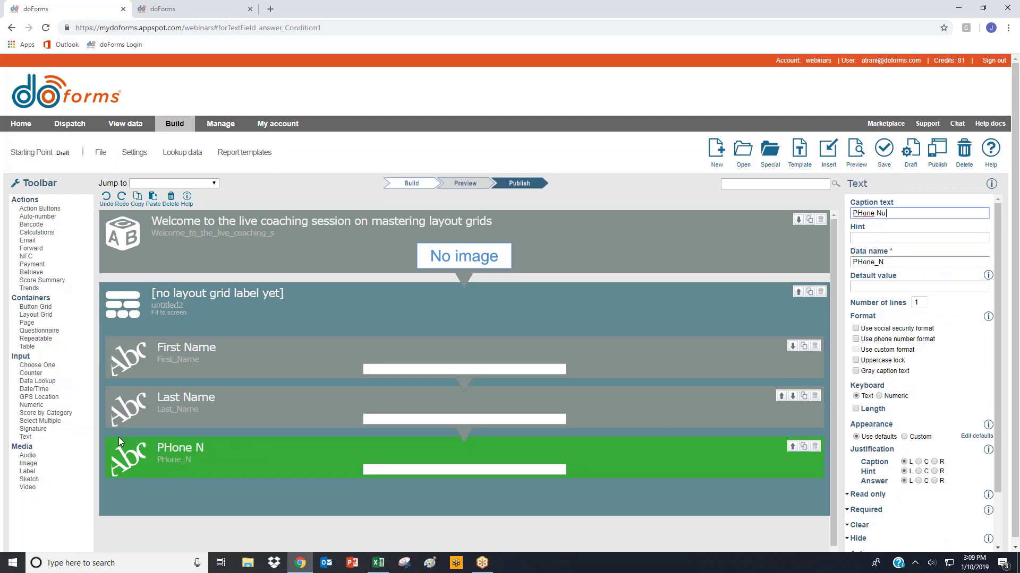
pyautogui.write('mber')
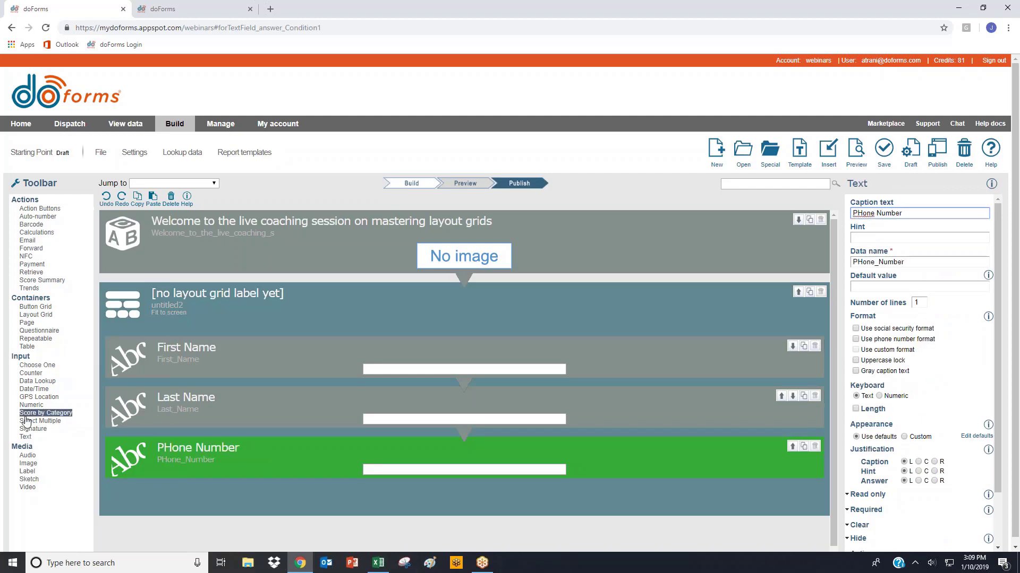
pyautogui.moveTo(25, 436); pyautogui.dragTo(148, 485)
pyautogui.write('E')
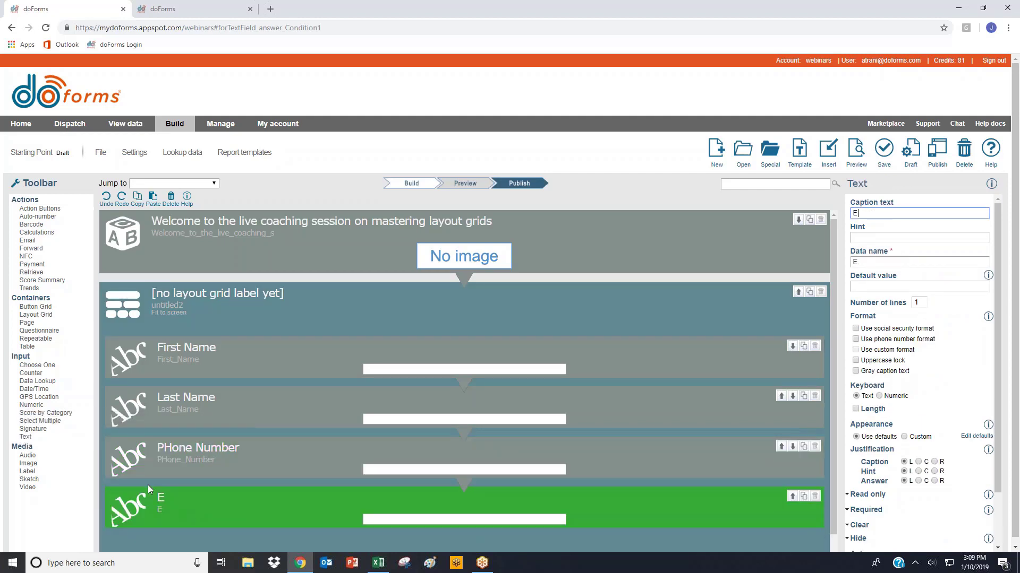
pyautogui.write('mail Address')
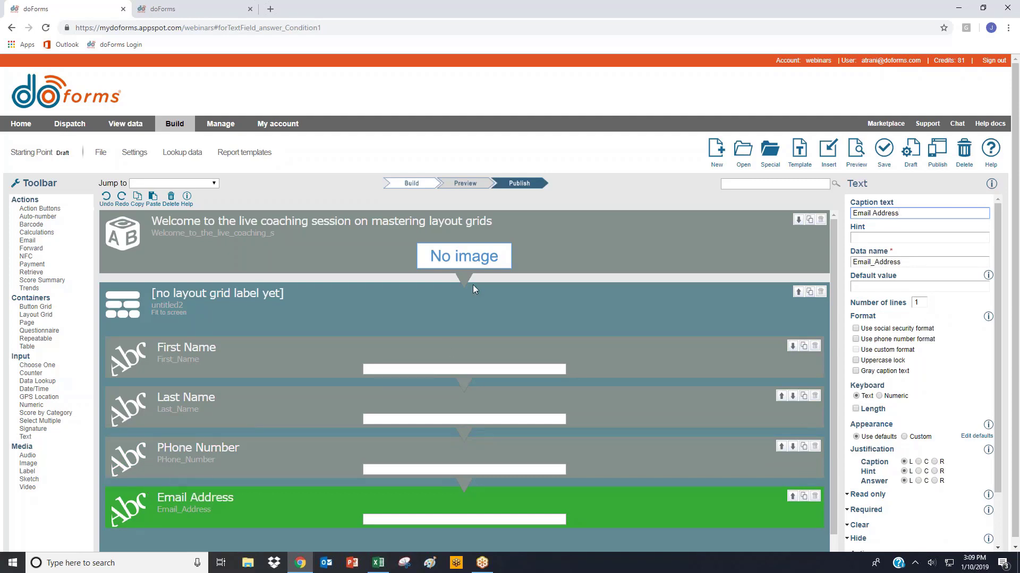
# - Set the layout grid's type to captions on top and preview the form with all four fields
pyautogui.click(578, 212)
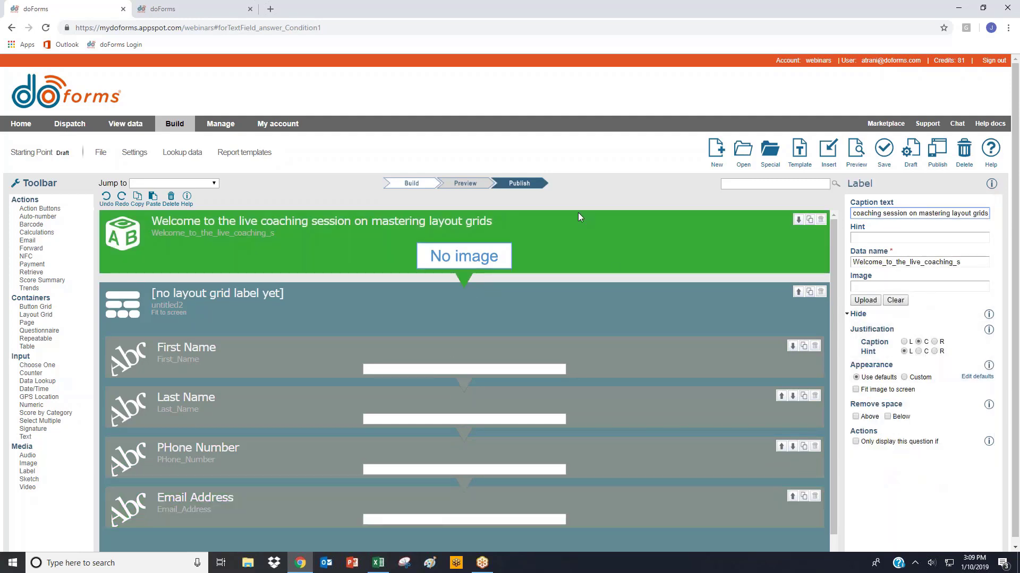
pyautogui.click(628, 297)
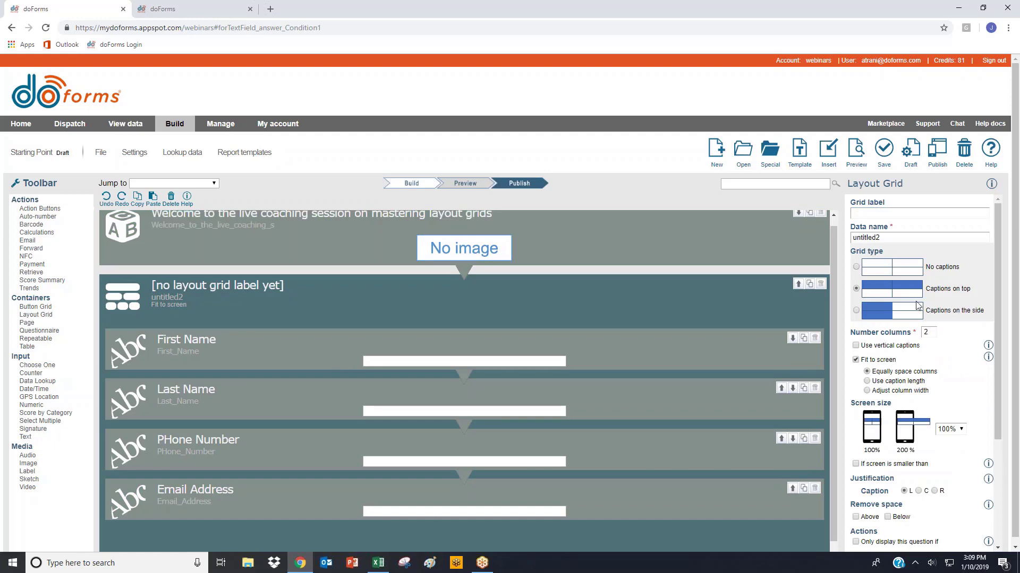
pyautogui.click(853, 151)
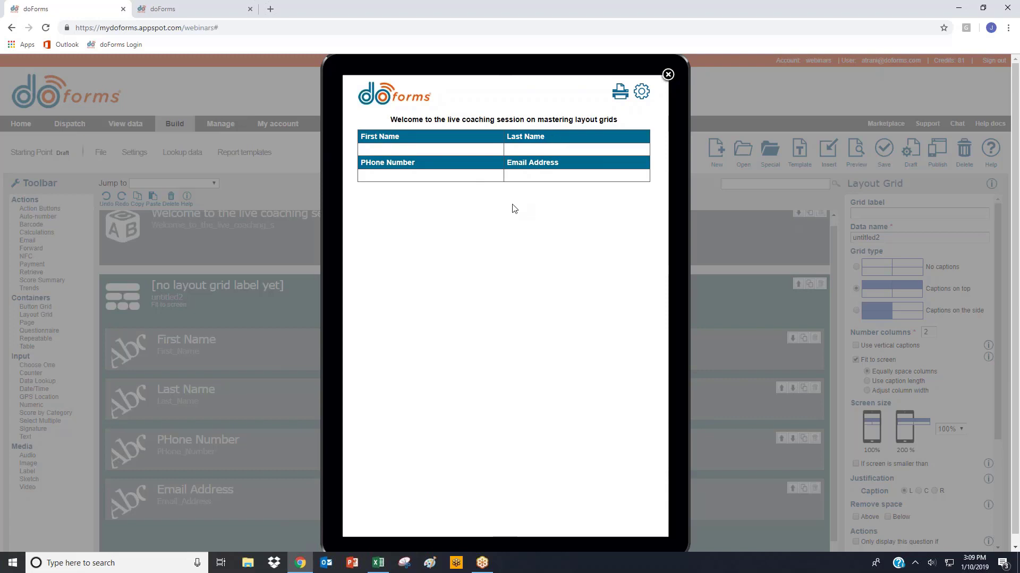
pyautogui.click(668, 74)
# - Enable the layout grid's small-screen rule for screens under 5 inches diagonally and set its behaviour to Stack
pyautogui.scroll(-1, 712, 307)
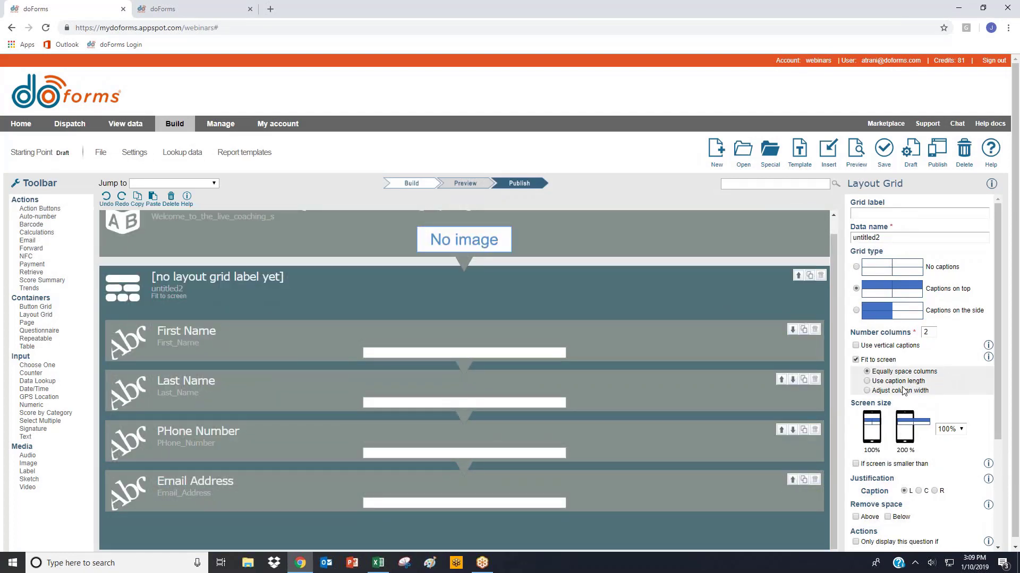
pyautogui.scroll(-2, 852, 382)
pyautogui.click(856, 358)
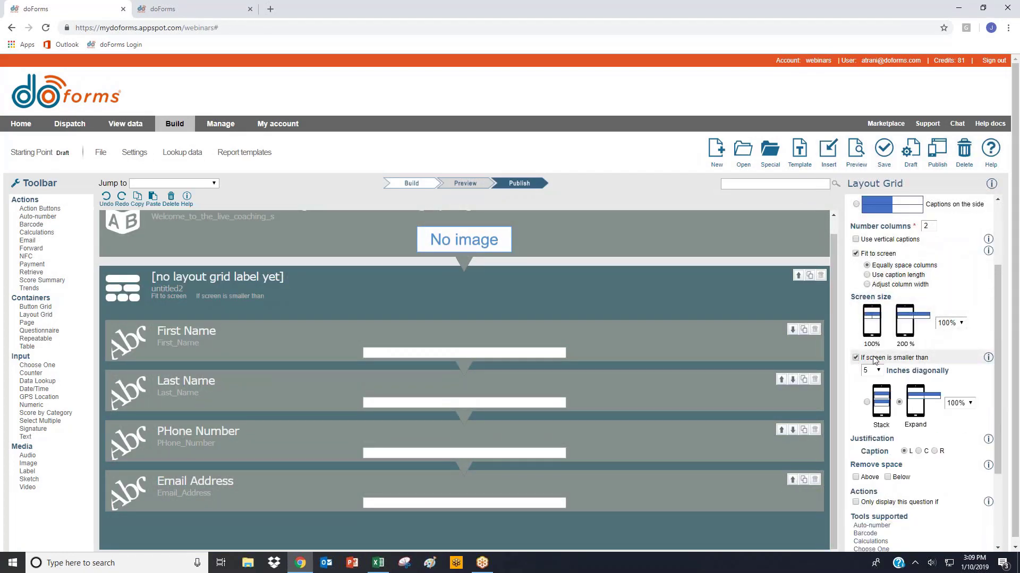
pyautogui.scroll(-2, 876, 329)
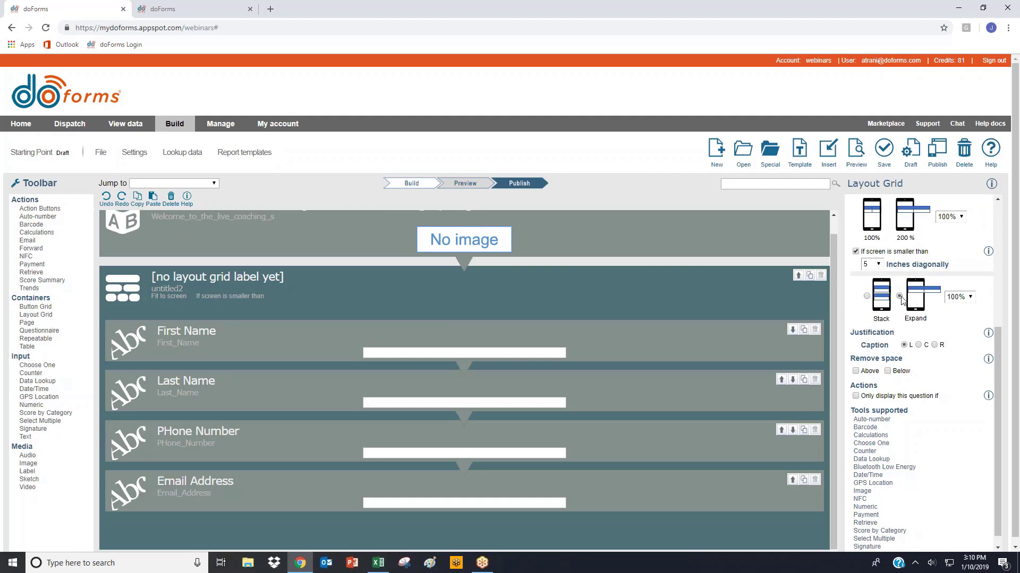
pyautogui.click(968, 297)
pyautogui.click(962, 381)
pyautogui.click(867, 296)
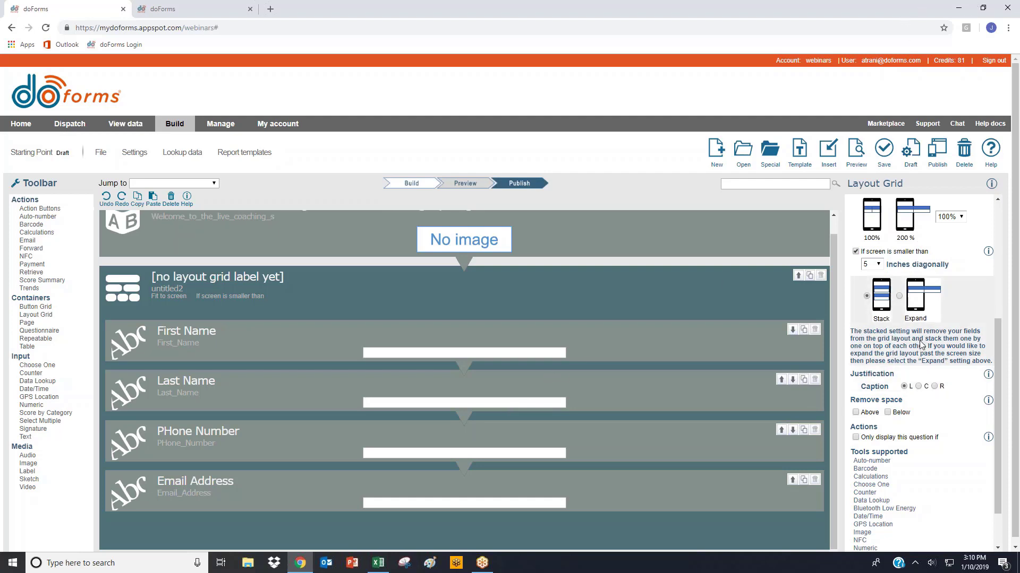
pyautogui.scroll(1, 922, 345)
pyautogui.scroll(-1, 199, 419)
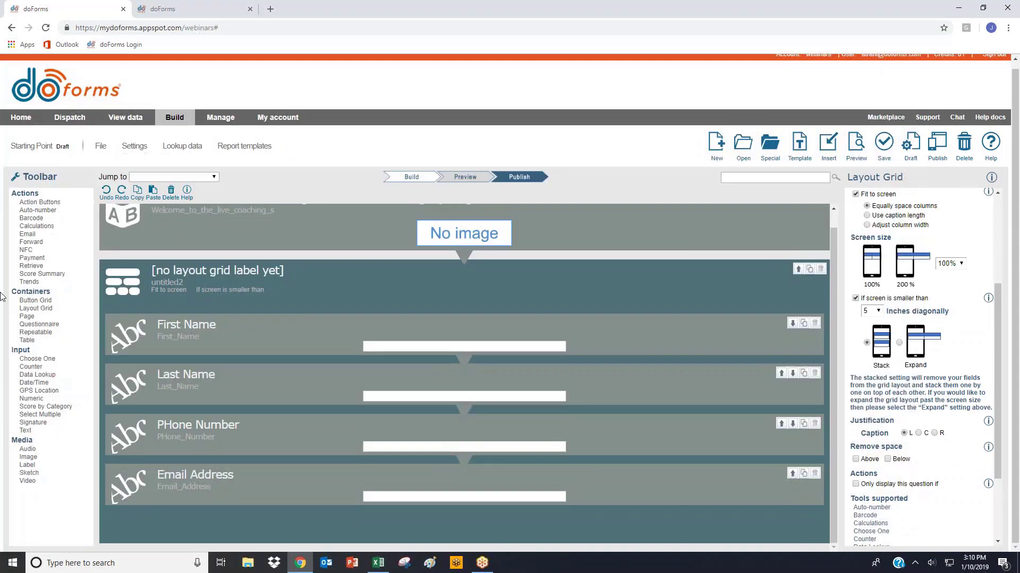
# - Add a second layout grid below the contact-field grid and set its number of columns to 3
pyautogui.click(35, 309)
pyautogui.click(22, 434)
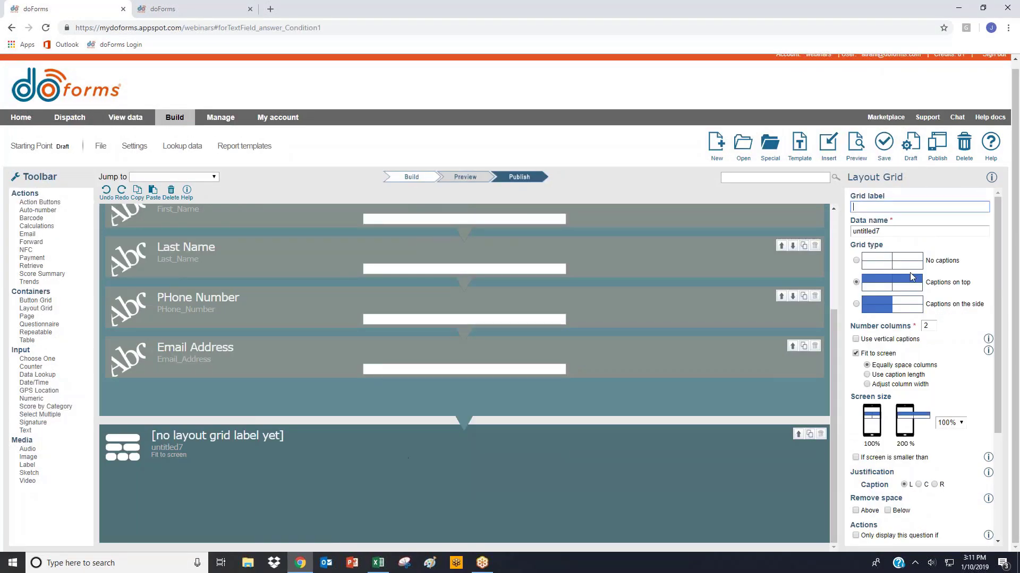
pyautogui.click(856, 327)
pyautogui.write('3')
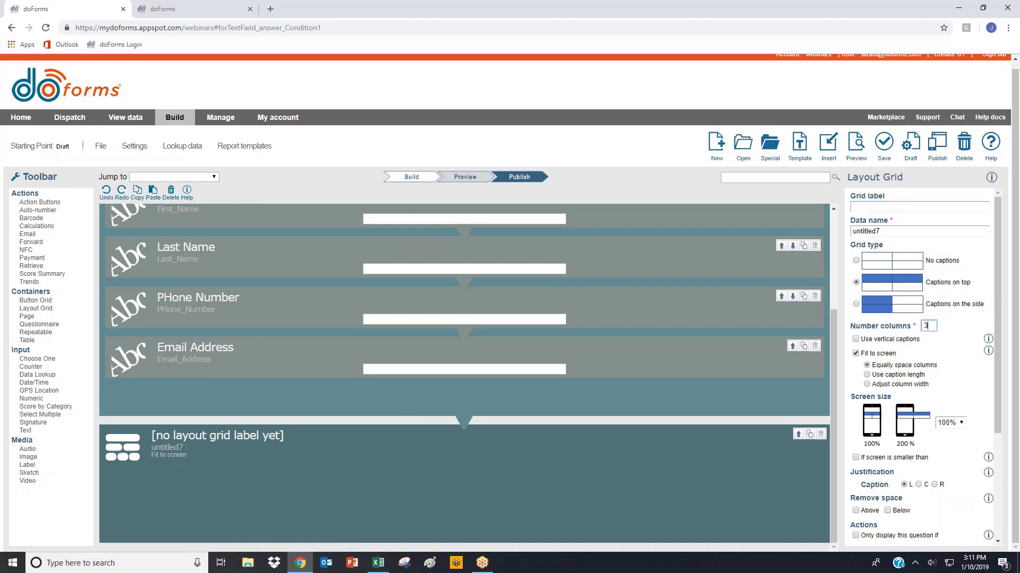
# - Add three text fields inside the new layout grid, captioned City, State and Zip Code
pyautogui.click(24, 430)
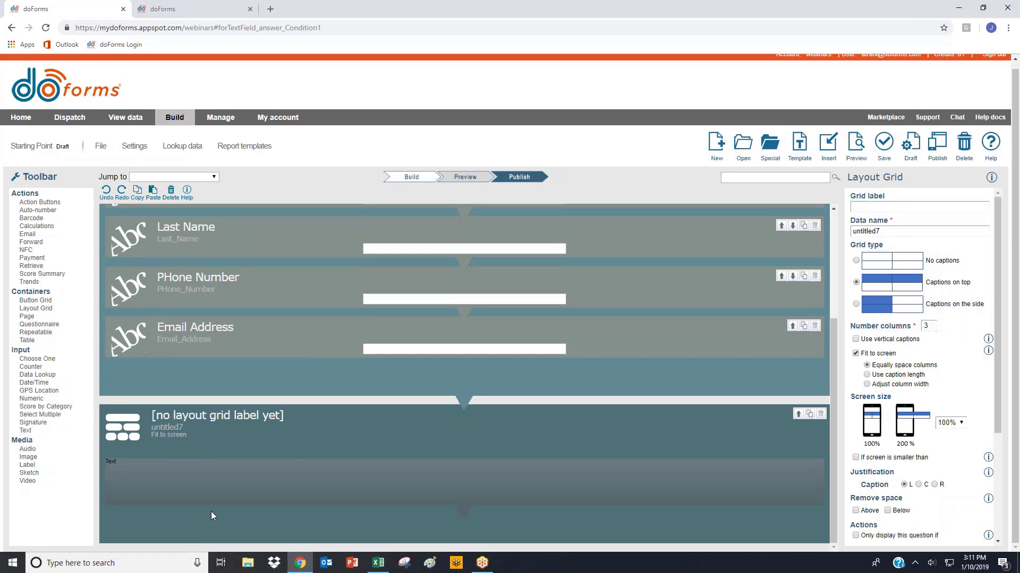
pyautogui.write('Ci')
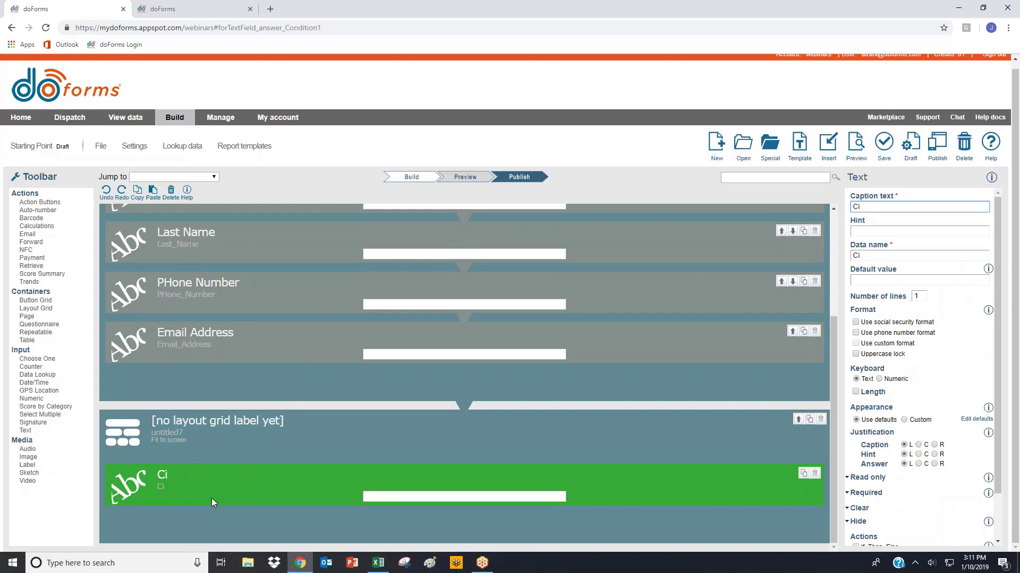
pyautogui.write('ty')
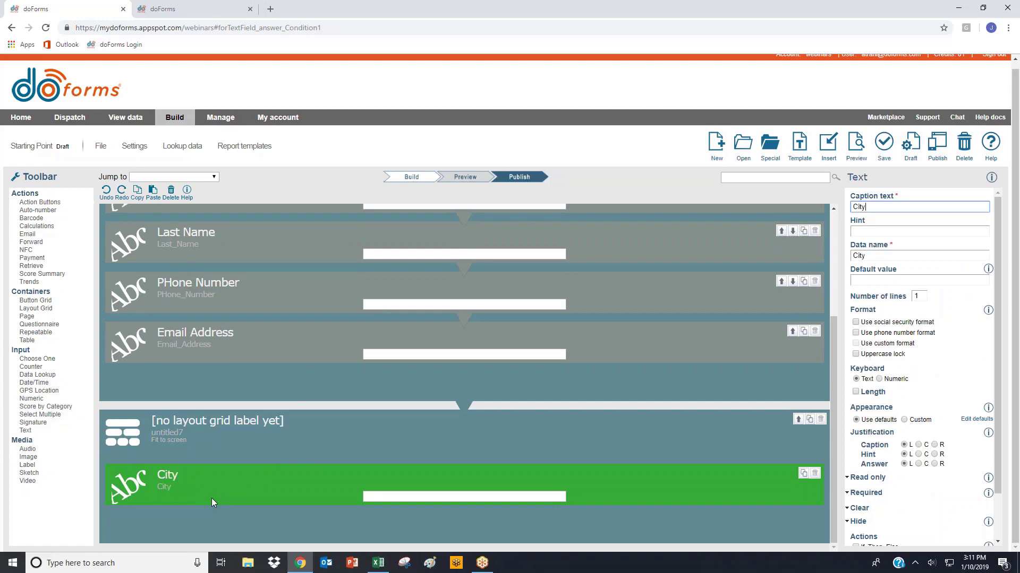
pyautogui.click(24, 431)
pyautogui.write('State')
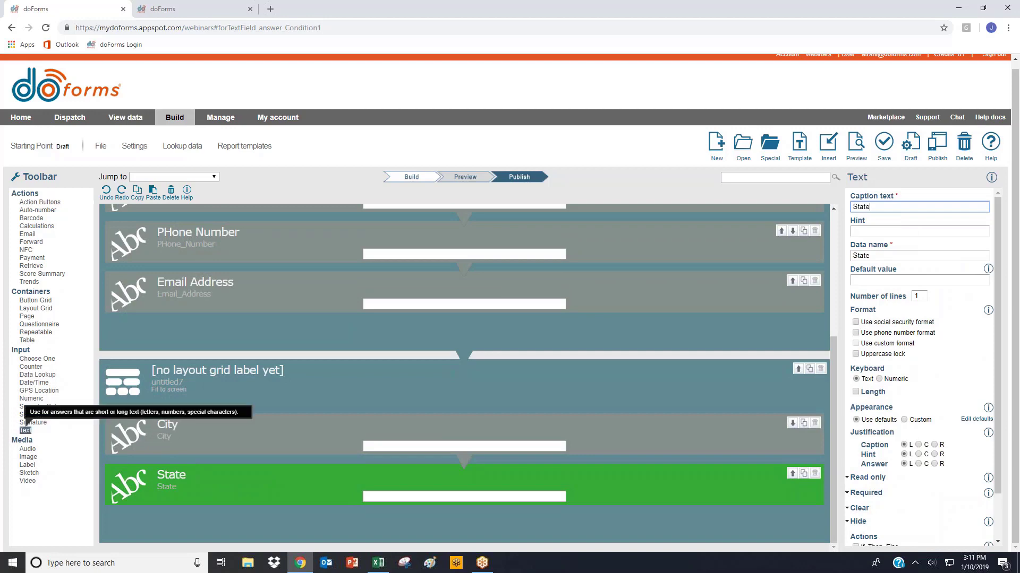
pyautogui.click(25, 430)
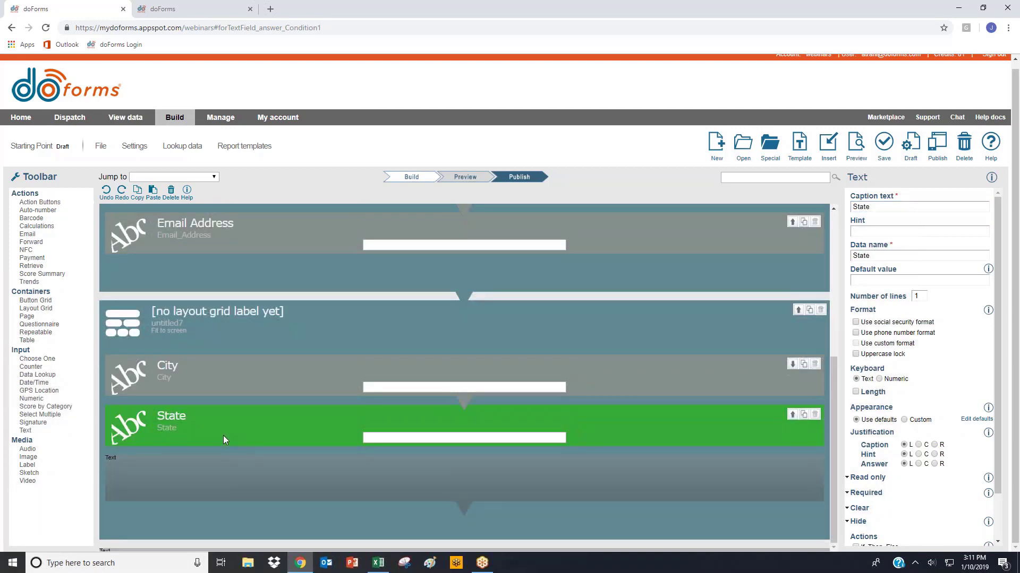
pyautogui.write('Zip Code')
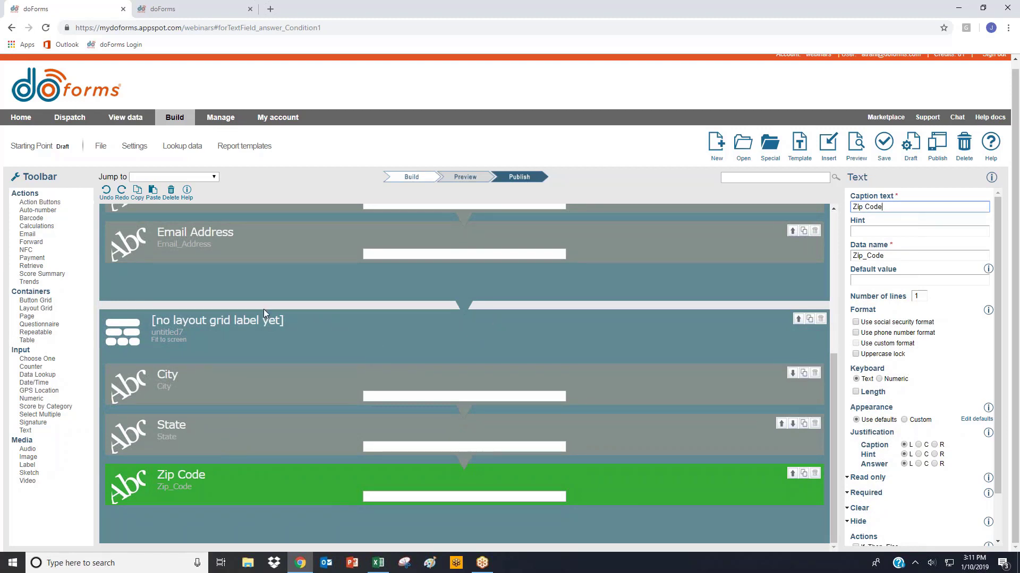
# - Set the three-column grid to adjusted column widths of 50|20|30
pyautogui.click(165, 337)
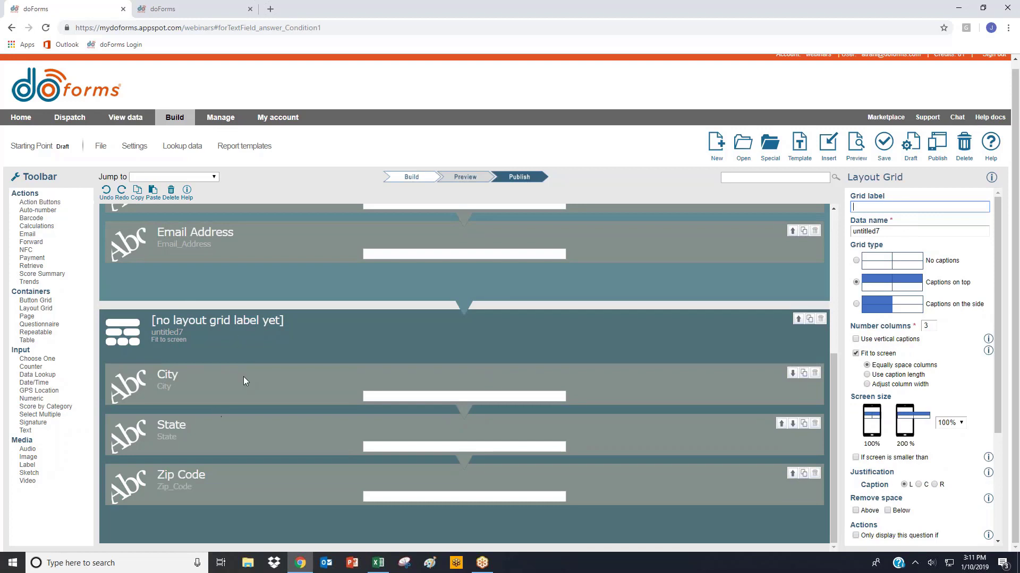
pyautogui.click(867, 384)
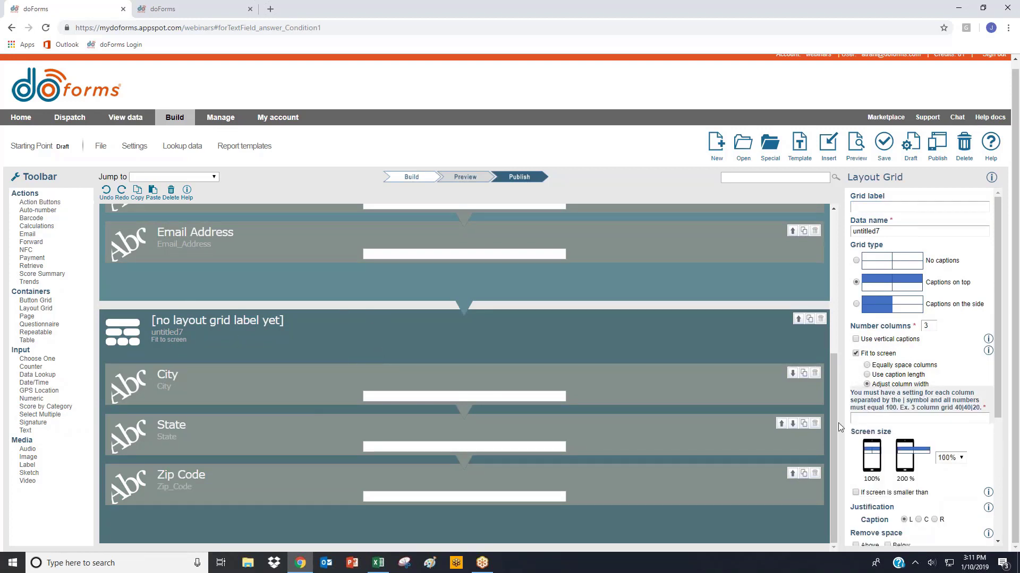
pyautogui.click(869, 418)
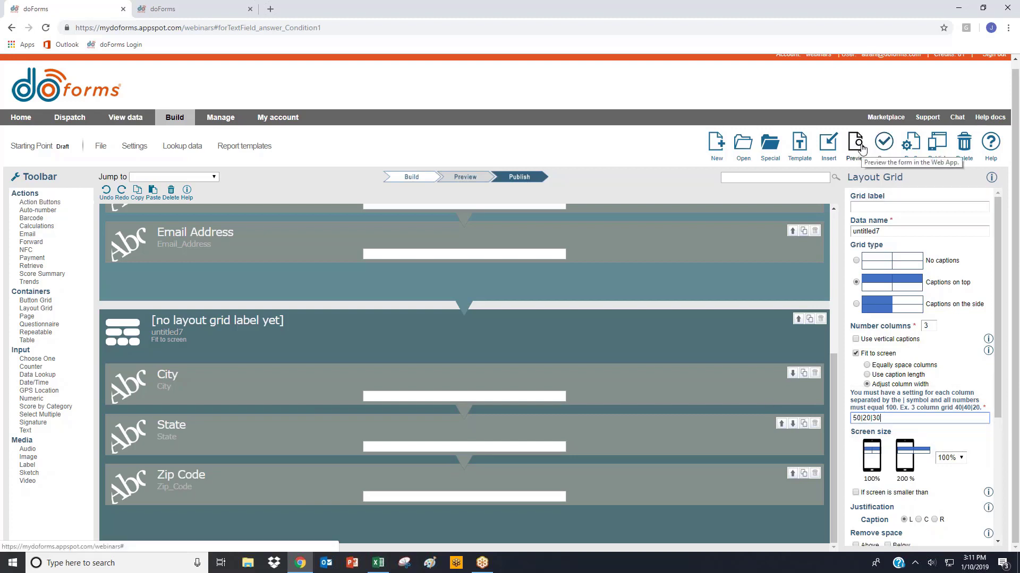
# - Remove the space above the City/State/Zip grid and below the contact-field grid, and check the joined grids in a preview
pyautogui.scroll(-2, 855, 439)
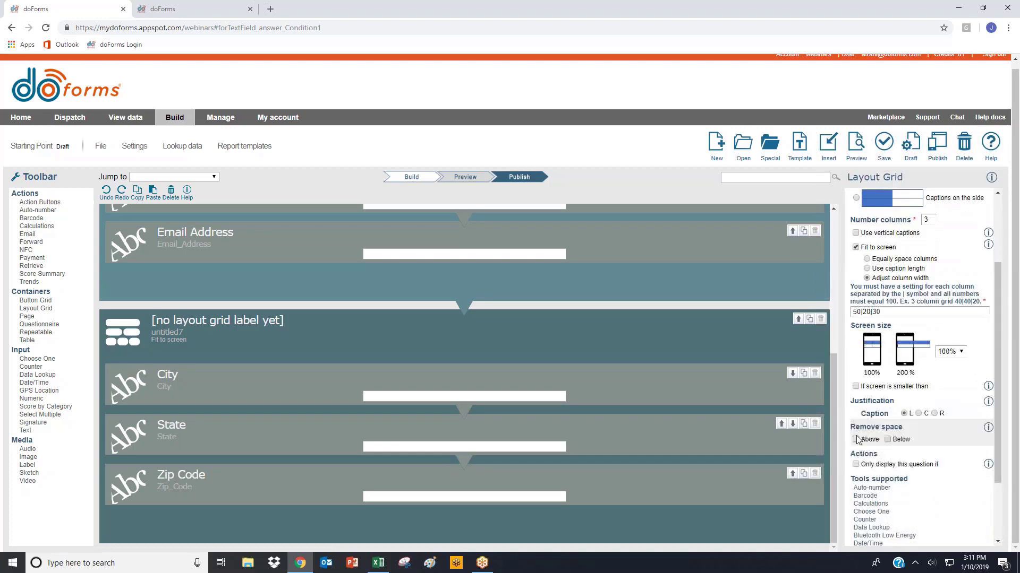
pyautogui.click(856, 440)
pyautogui.scroll(1, 757, 372)
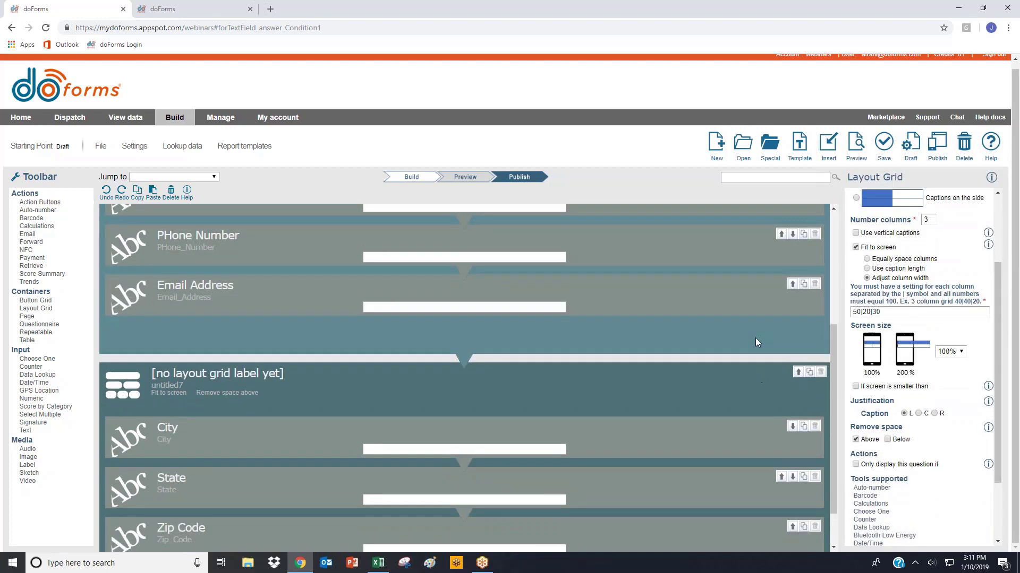
pyautogui.click(757, 341)
pyautogui.scroll(-3, 944, 528)
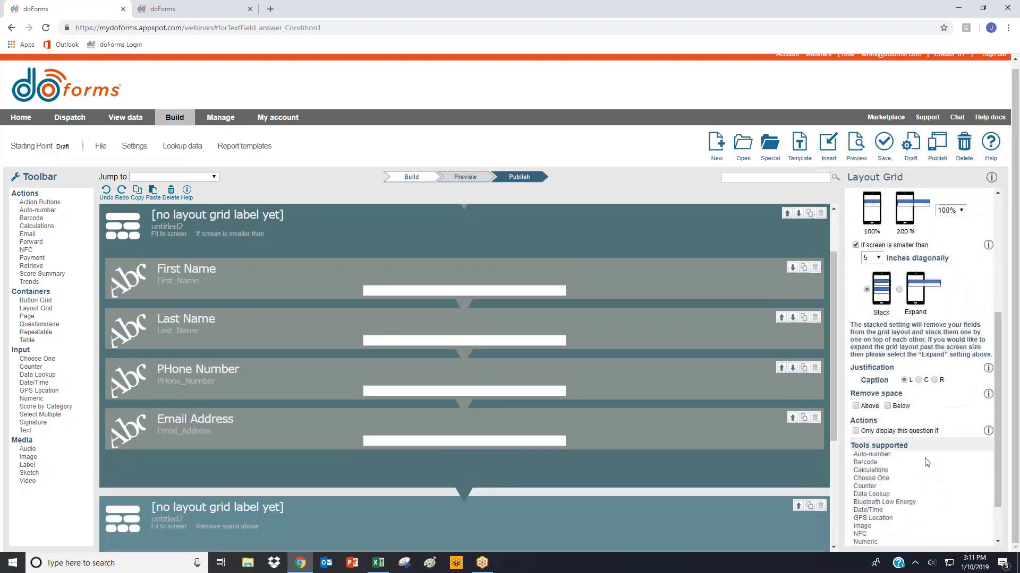
pyautogui.click(900, 408)
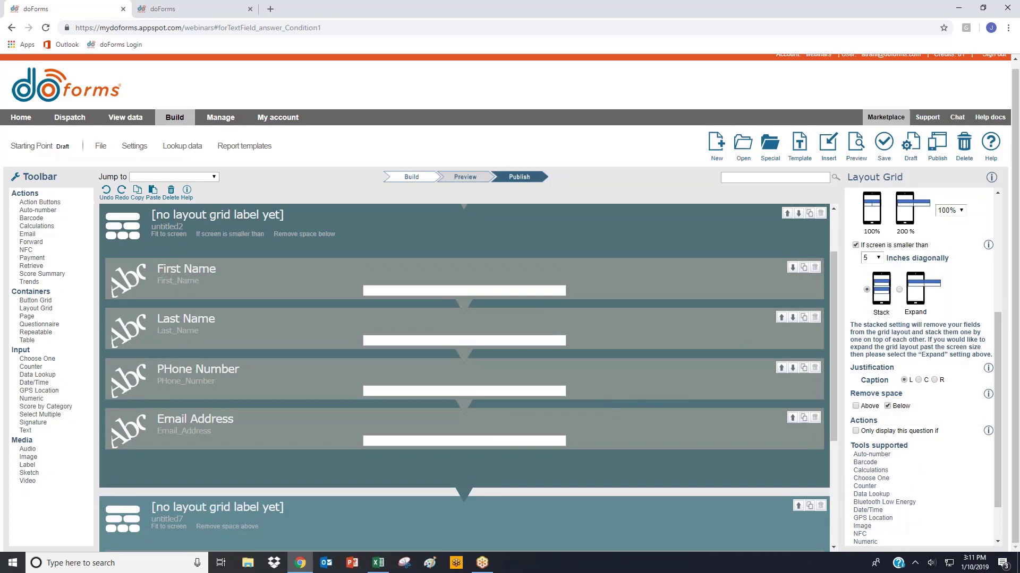
pyautogui.click(856, 142)
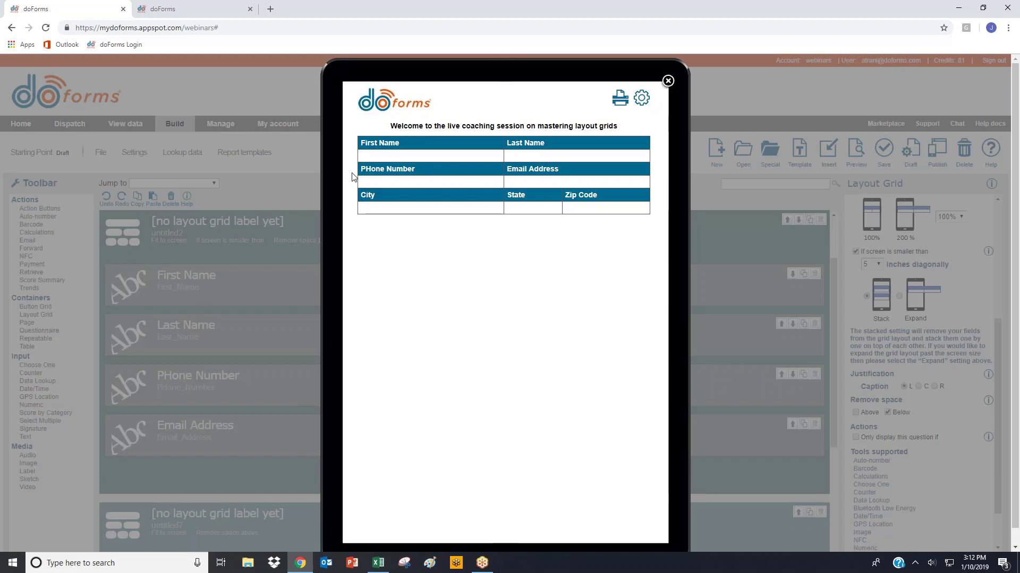
pyautogui.click(667, 80)
# - Insert a text field captioned Address between the two layout grids, with the space removed above and below it
pyautogui.scroll(-2, 240, 436)
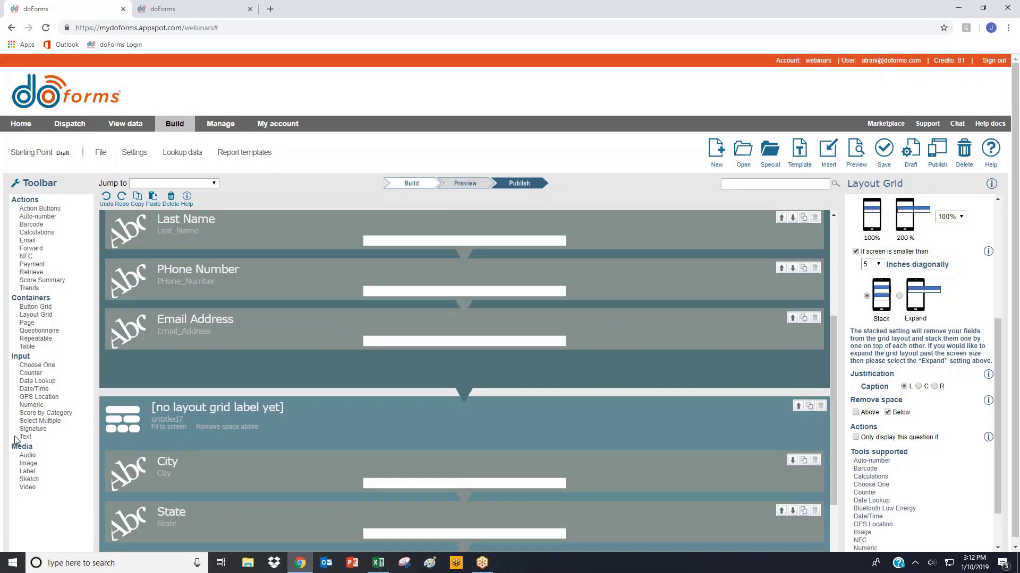
pyautogui.moveTo(16, 440); pyautogui.dragTo(136, 411)
pyautogui.write('A')
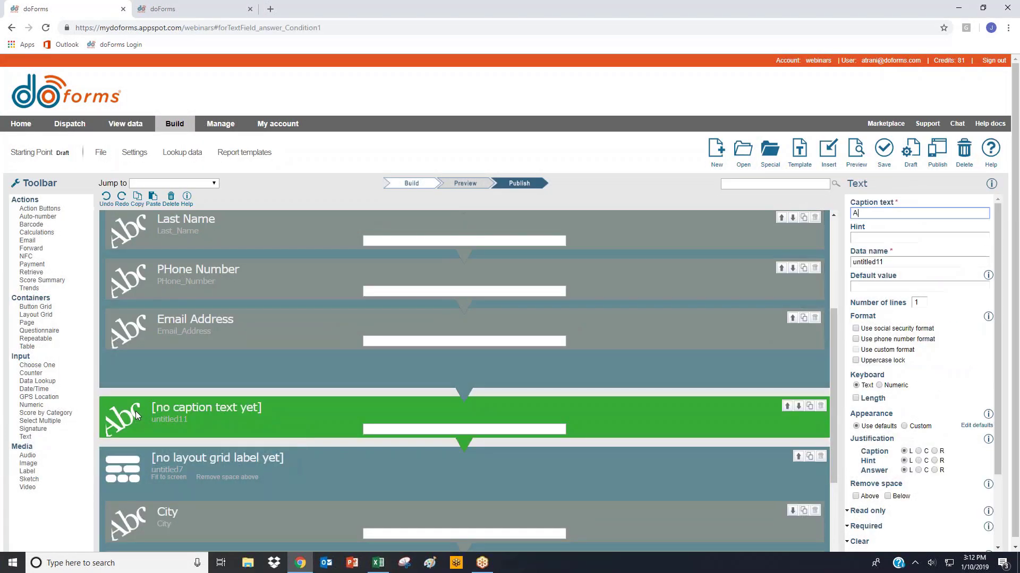
pyautogui.write('ddress')
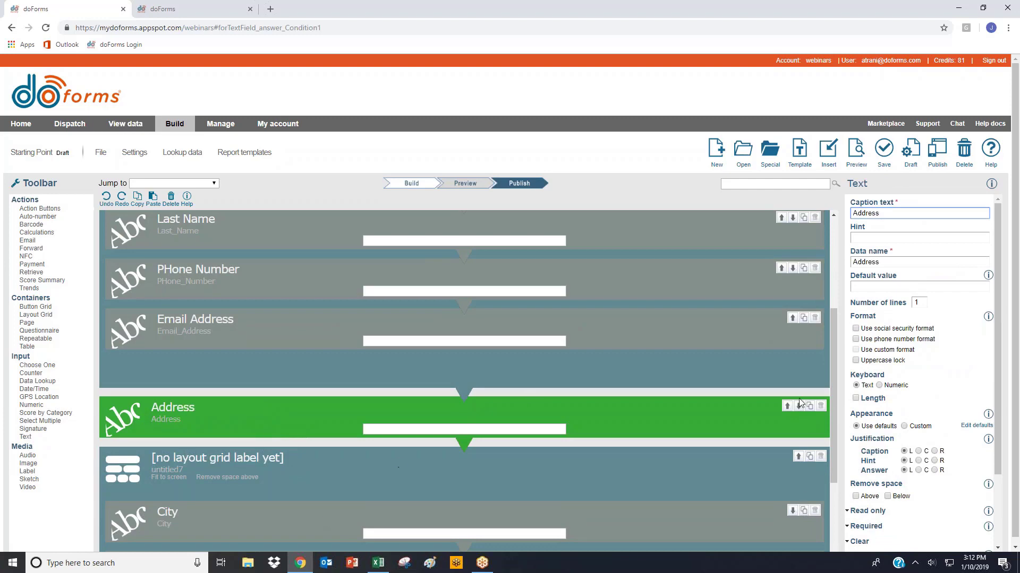
pyautogui.click(855, 496)
pyautogui.click(887, 496)
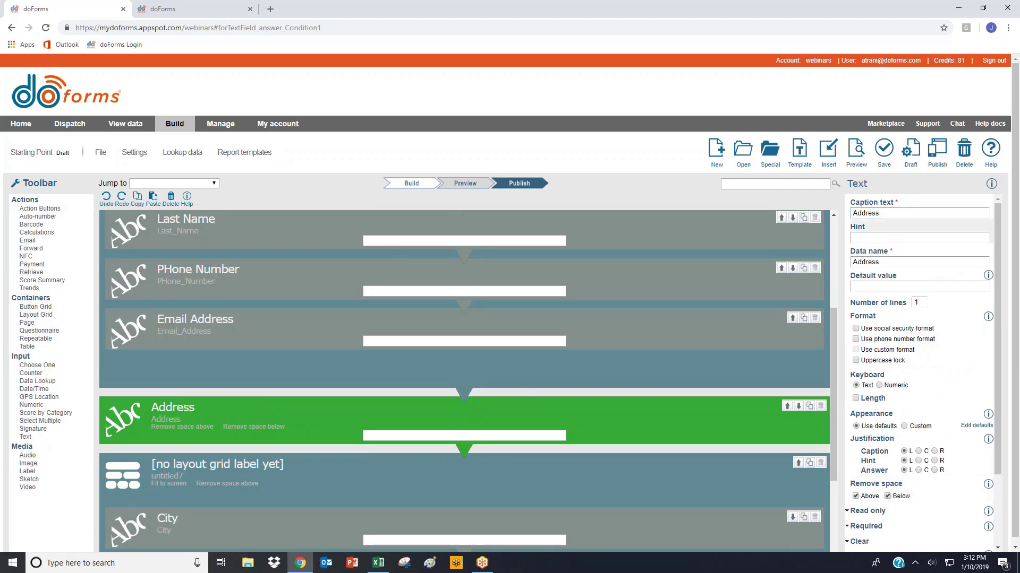
# - Preview the form to examine how the Address row fits between the two layout grids
pyautogui.click(855, 152)
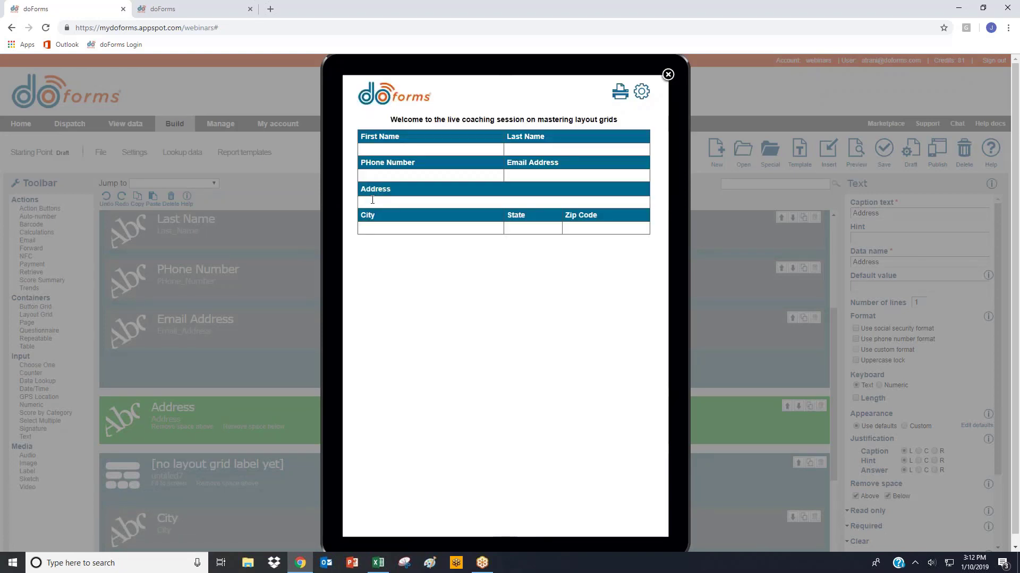
pyautogui.click(373, 200)
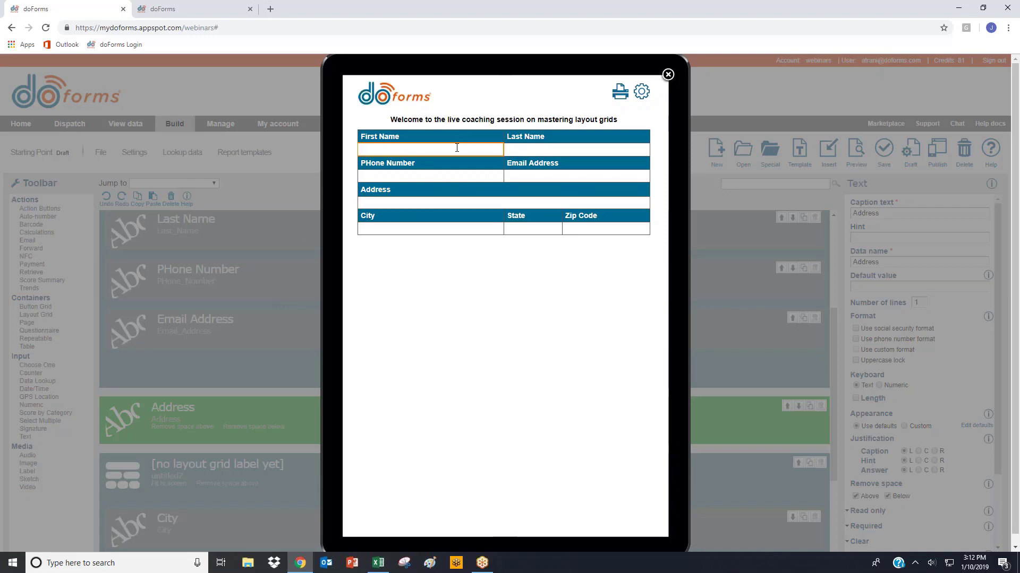
pyautogui.click(668, 75)
# - Add another layout grid between the Address field and the three-column grid
pyautogui.scroll(-3, 353, 377)
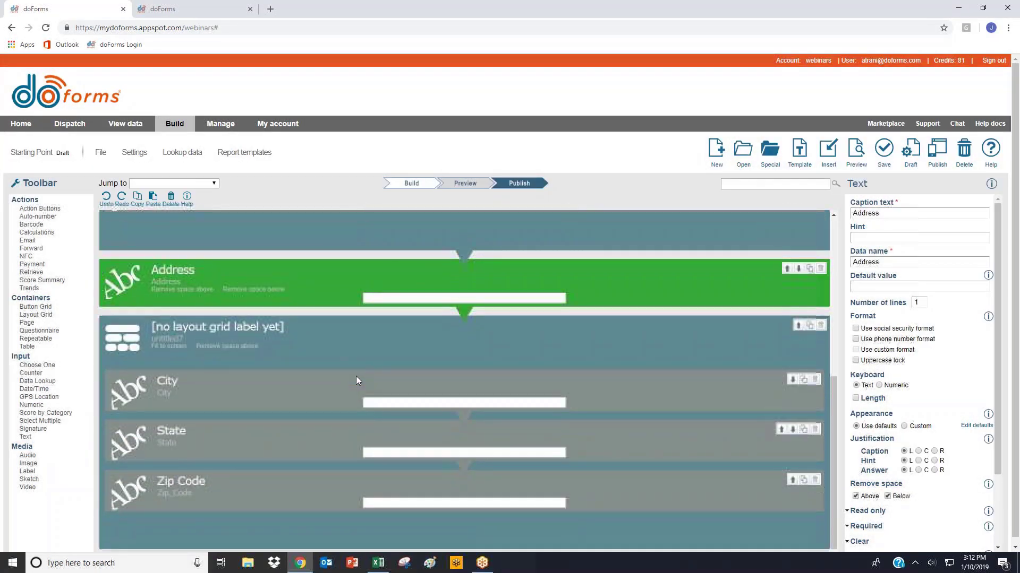
pyautogui.click(434, 337)
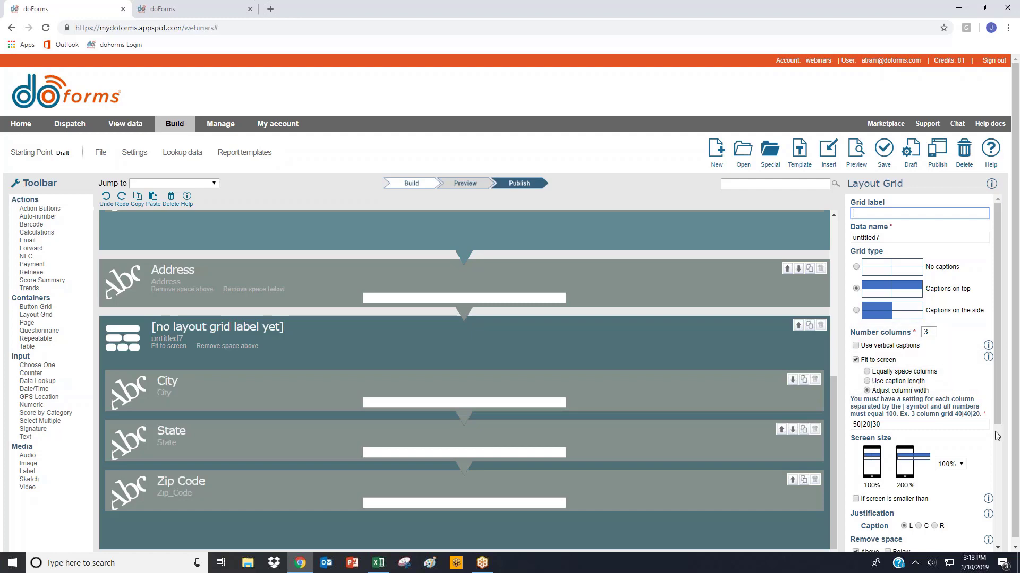
pyautogui.scroll(-1, 640, 356)
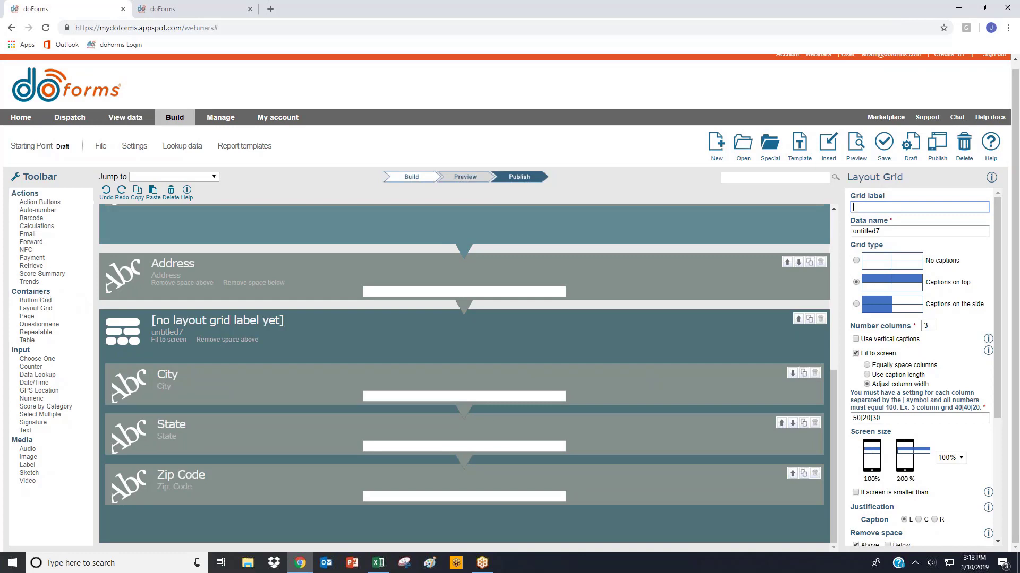
pyautogui.click(37, 307)
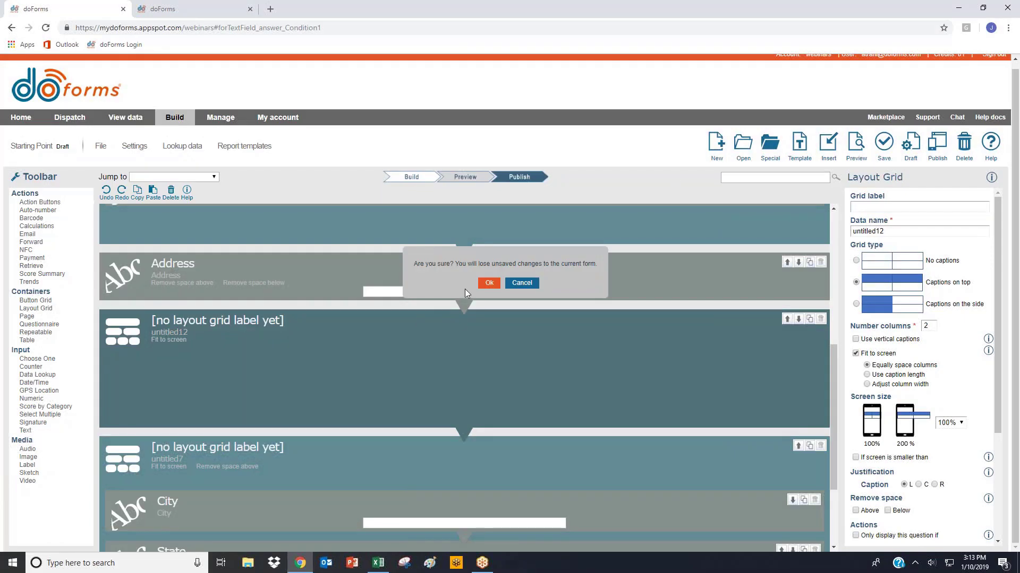
# - Start a new form, discarding the unsaved changes, and add a signature field captioned Signature
pyautogui.click(489, 283)
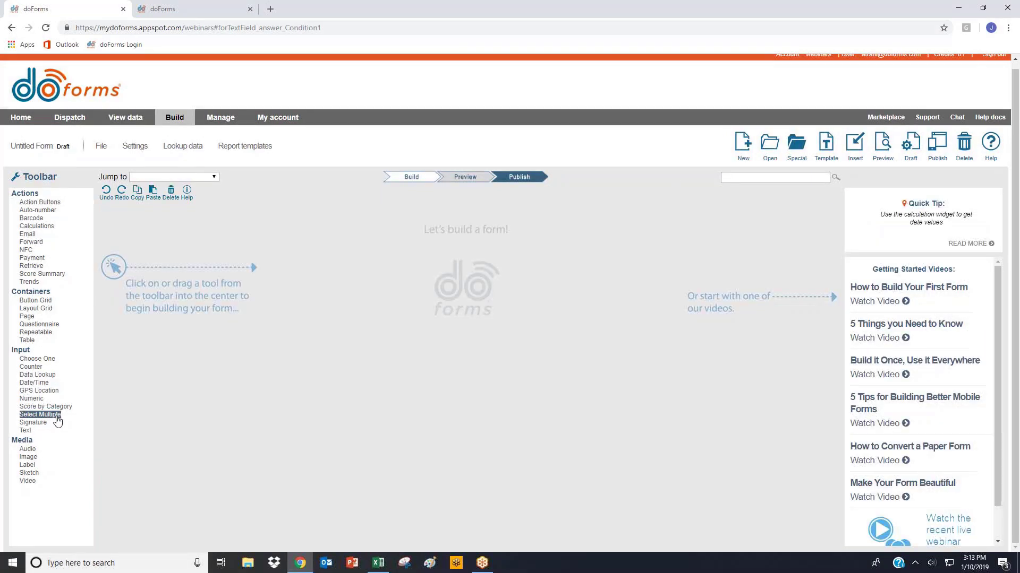
pyautogui.click(33, 422)
pyautogui.write('Signature')
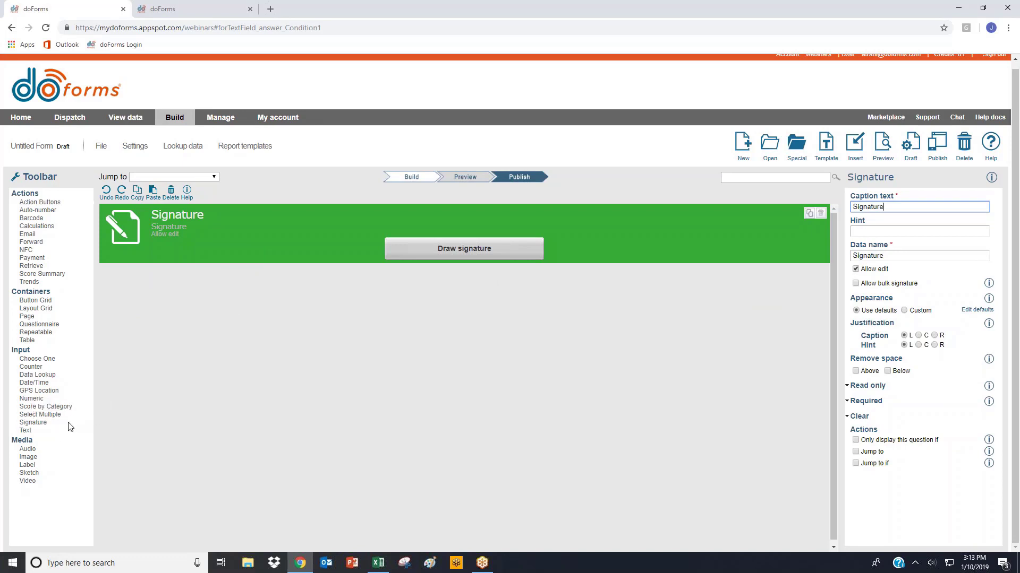
# - Add a layout grid below the signature field and place a signature field captioned Signature 2 inside it
pyautogui.click(36, 309)
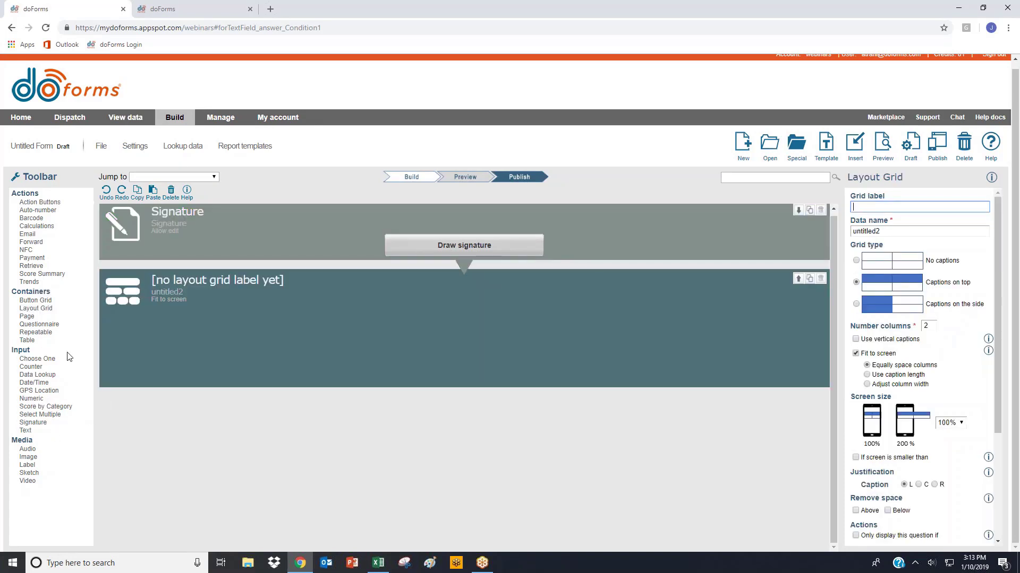
pyautogui.moveTo(33, 423); pyautogui.dragTo(163, 345)
pyautogui.write('Signat')
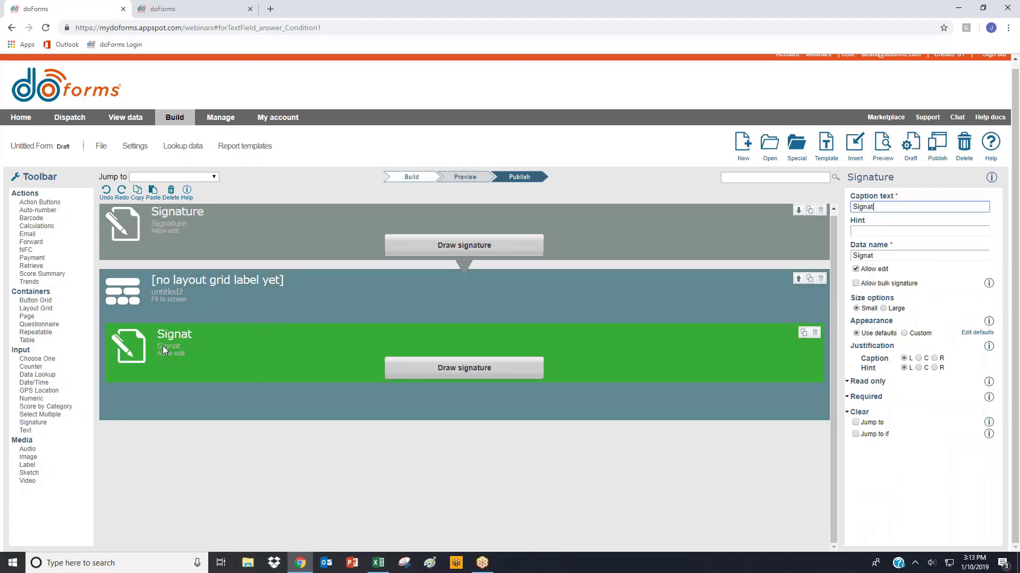
pyautogui.write('ure 2')
# - Set the number of columns of the grid holding Signature 2 to 1
pyautogui.click(749, 295)
pyautogui.click(906, 327)
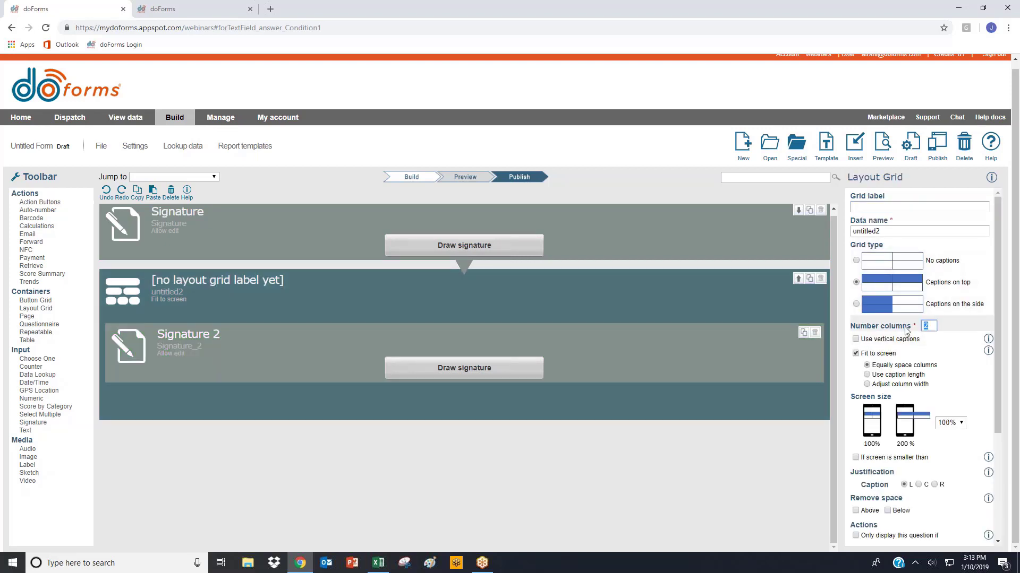
pyautogui.write('1')
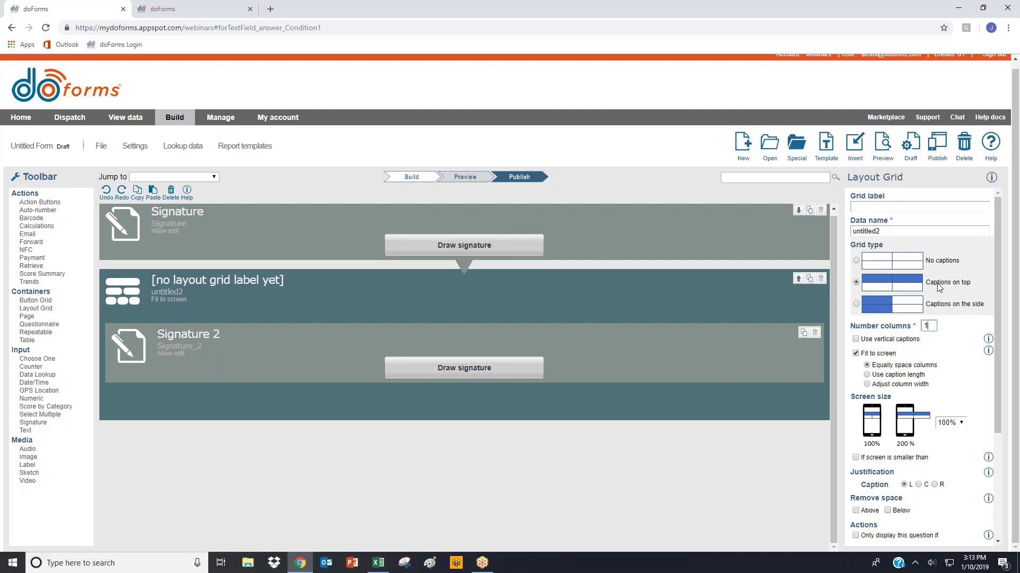
# - Preview the form, then draw and save a sample signature in the Signature 2 field
pyautogui.click(882, 146)
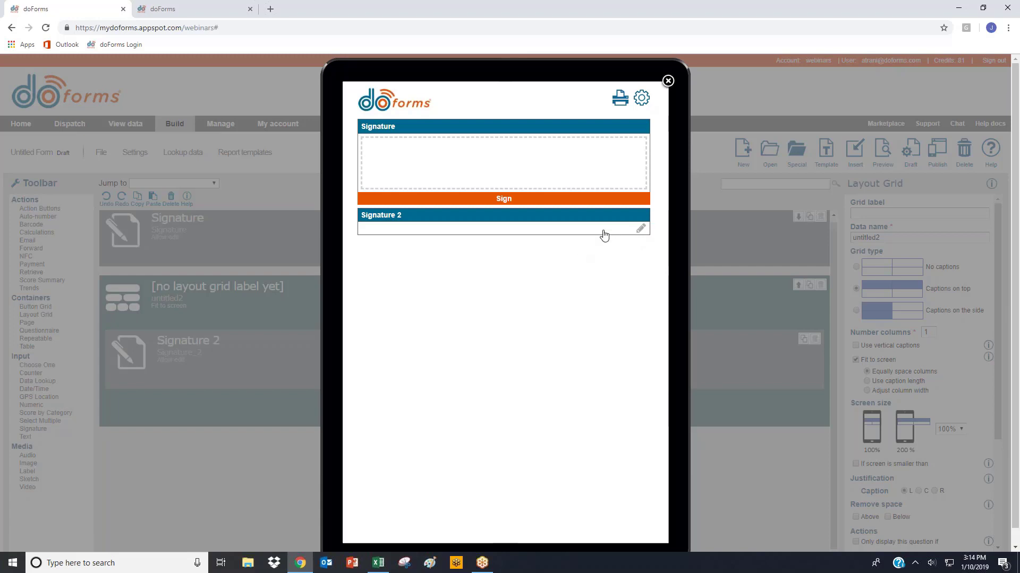
pyautogui.click(642, 233)
pyautogui.moveTo(407, 290)
pyautogui.mouseDown()
pyautogui.moveTo(434, 301)
pyautogui.moveTo(456, 291)
pyautogui.moveTo(536, 301)
pyautogui.moveTo(578, 276)
pyautogui.mouseUp()
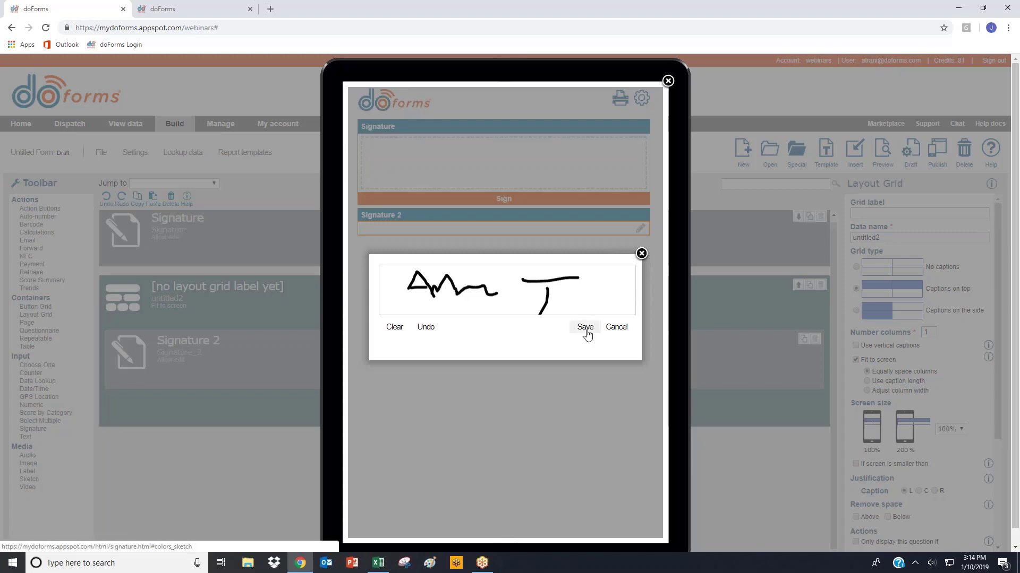
pyautogui.click(584, 328)
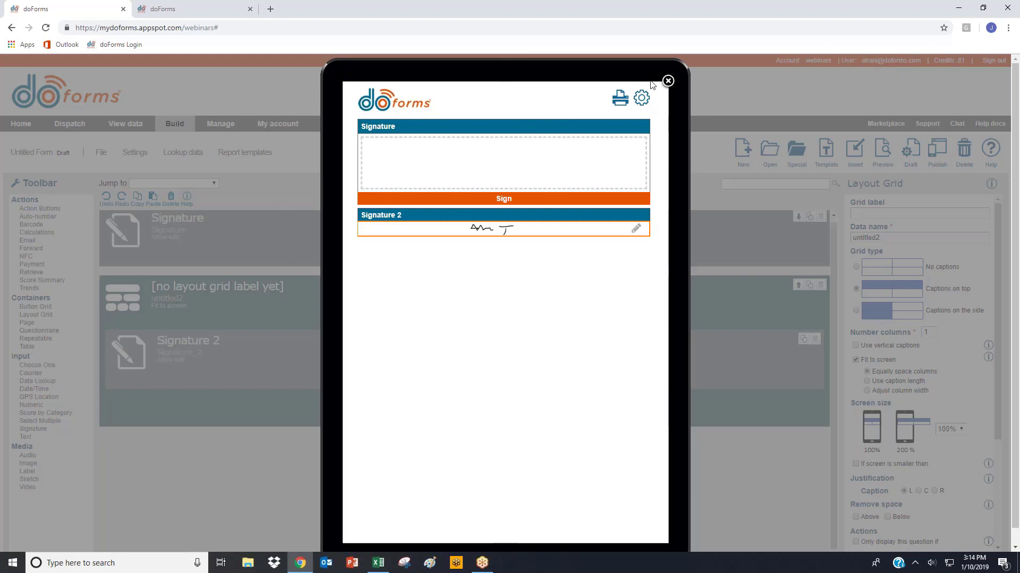
# - Close the preview and add a layout grid below the Signature 2 grid, containing a Select Multiple question with the answer Show pictures
pyautogui.click(668, 82)
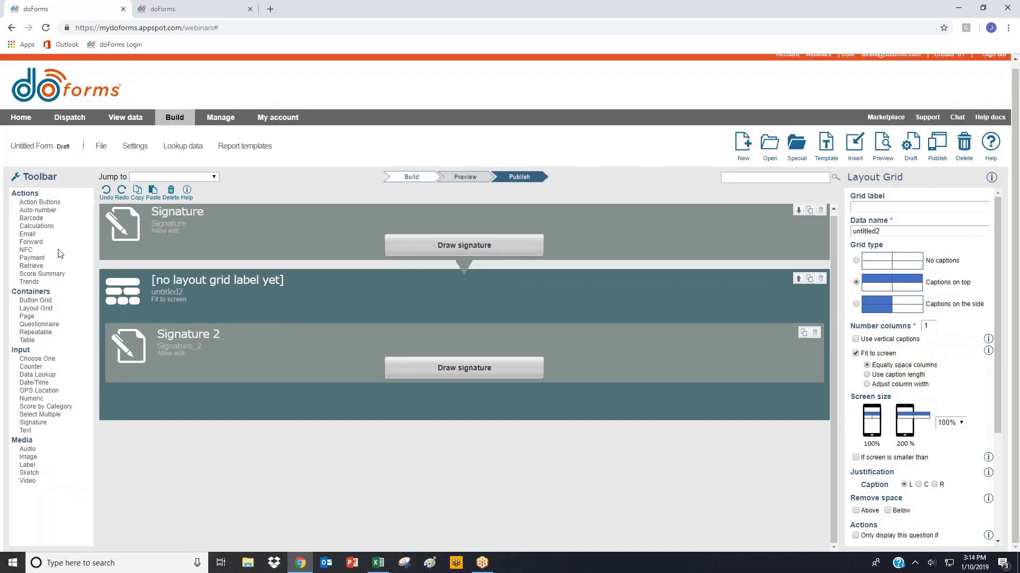
pyautogui.click(36, 308)
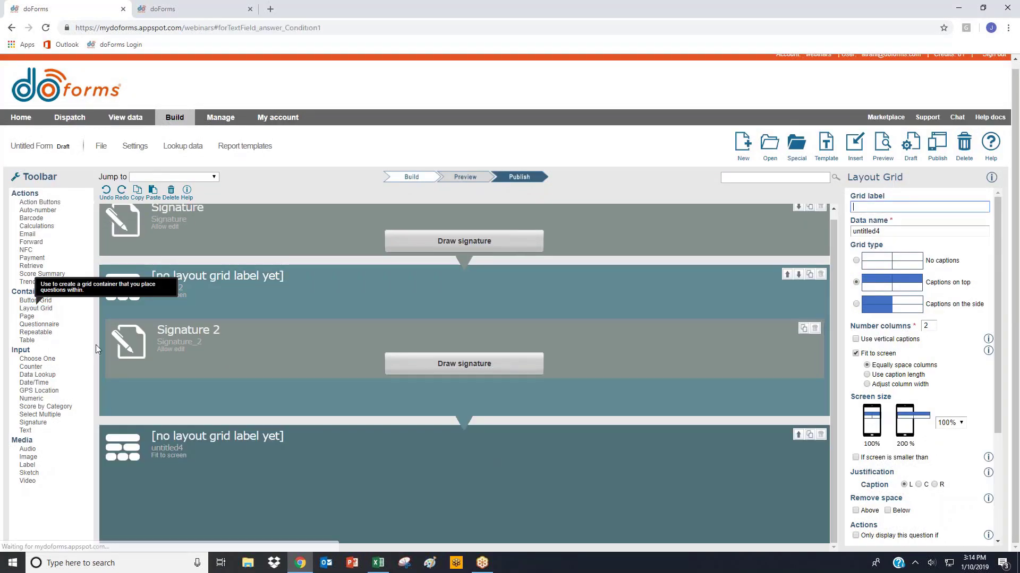
pyautogui.click(54, 417)
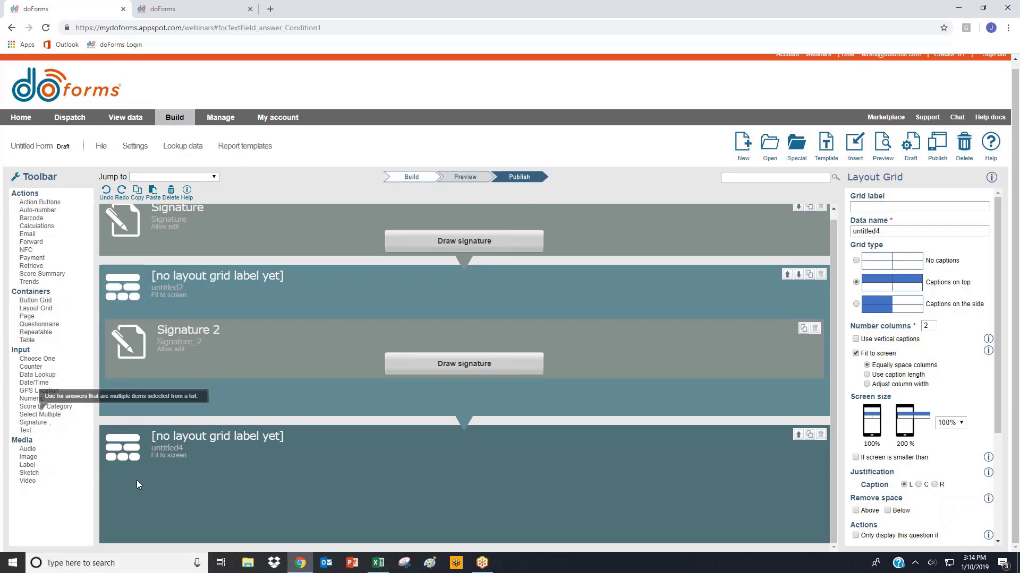
pyautogui.moveTo(136, 480); pyautogui.dragTo(245, 464)
pyautogui.scroll(-1, 447, 426)
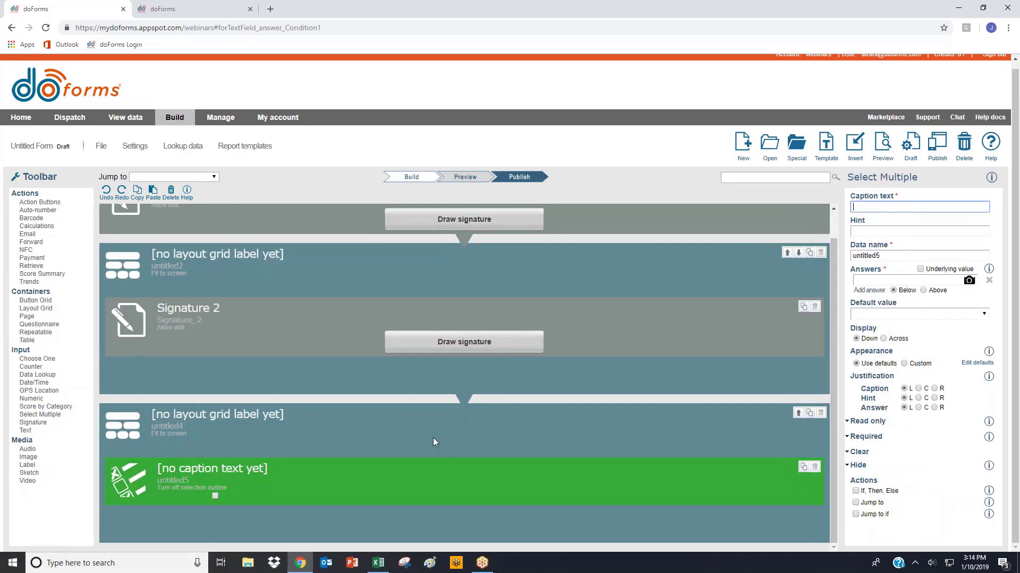
pyautogui.click(880, 281)
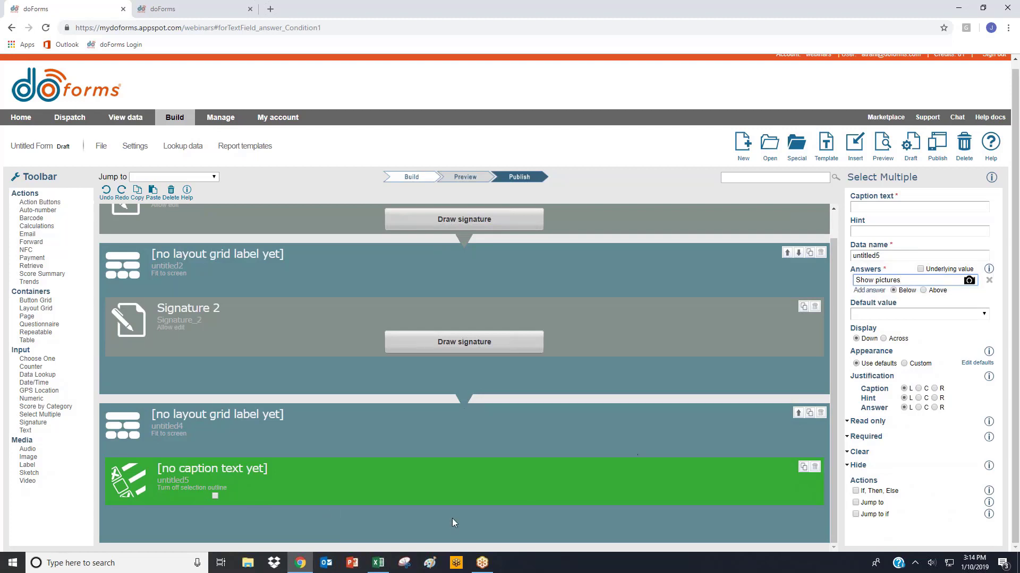
# - Set the layout grid holding the Show pictures question to No captions with 1 column
pyautogui.click(279, 419)
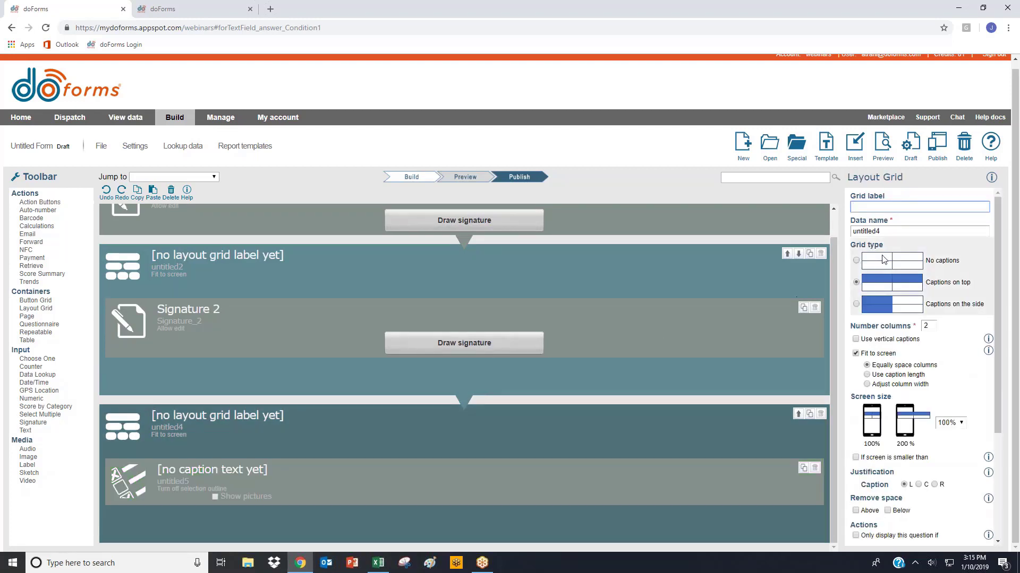
pyautogui.click(856, 261)
pyautogui.doubleClick(926, 325)
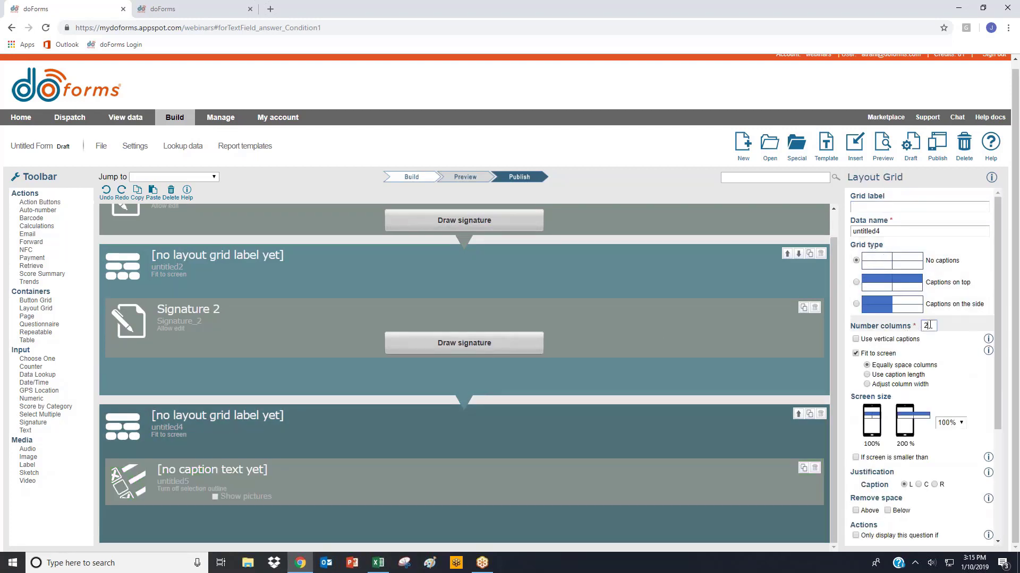
pyautogui.write('1')
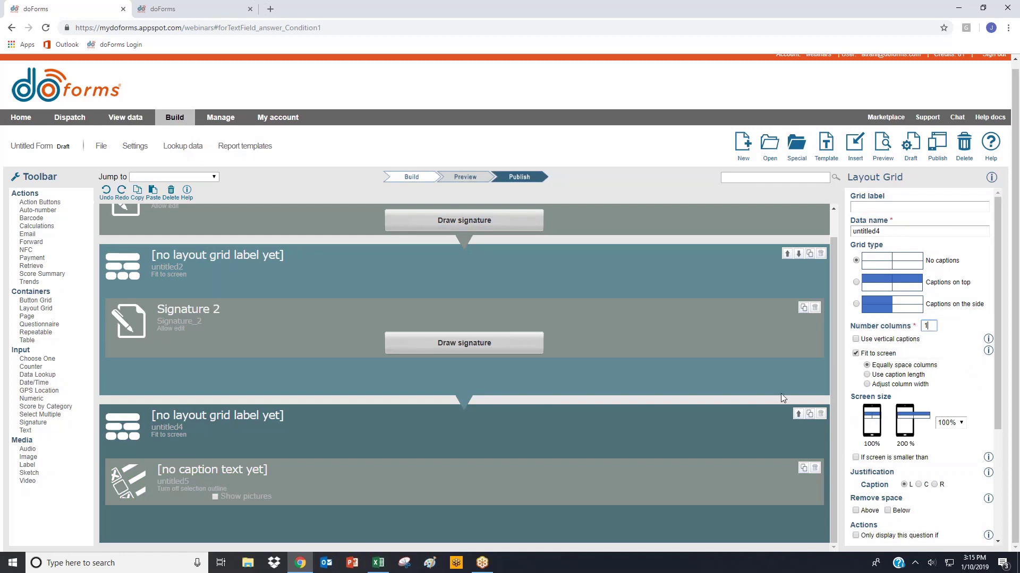
# - Give the Show pictures question a custom appearance that removes the border around the answer
pyautogui.click(288, 473)
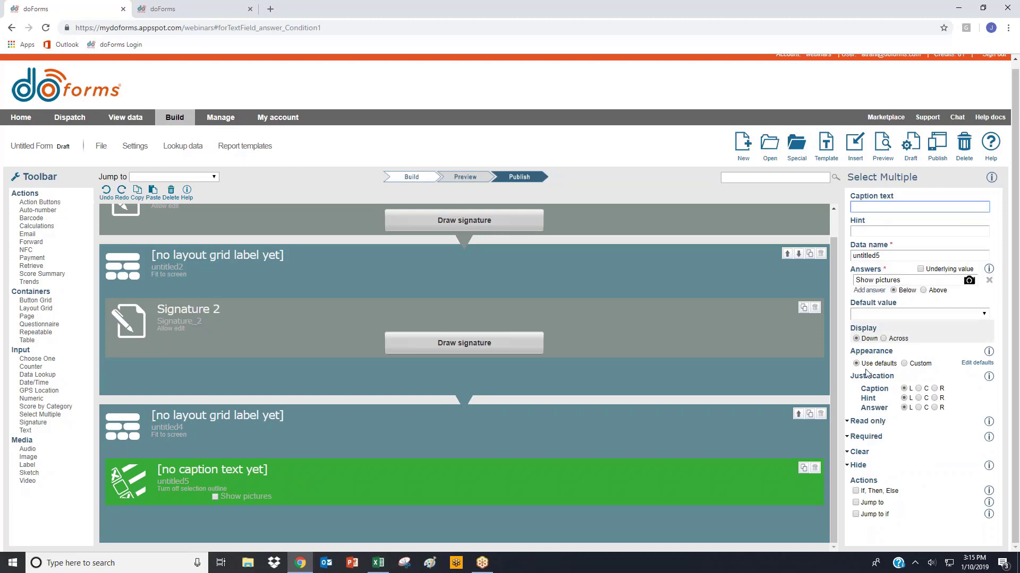
pyautogui.click(903, 364)
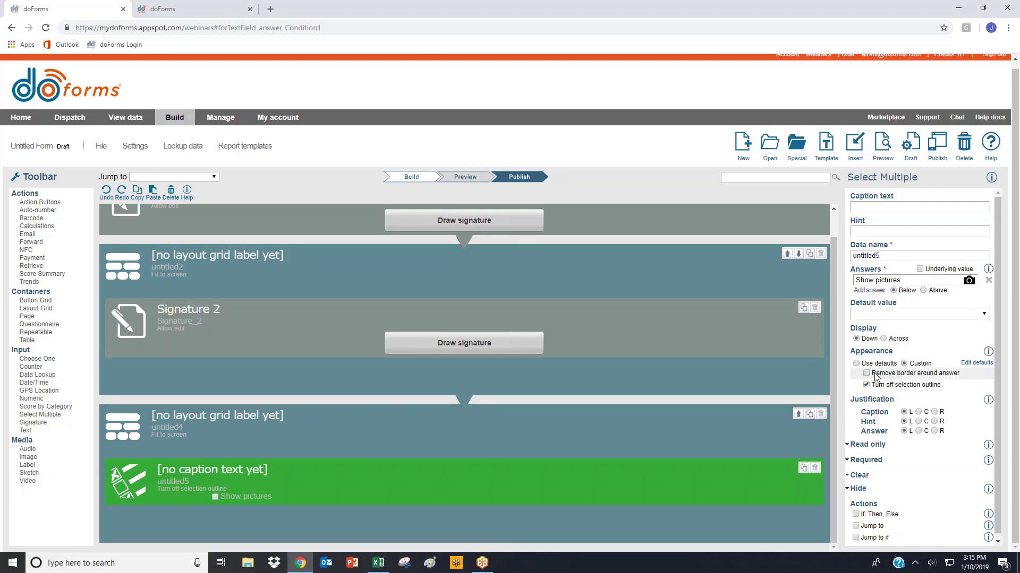
pyautogui.click(866, 374)
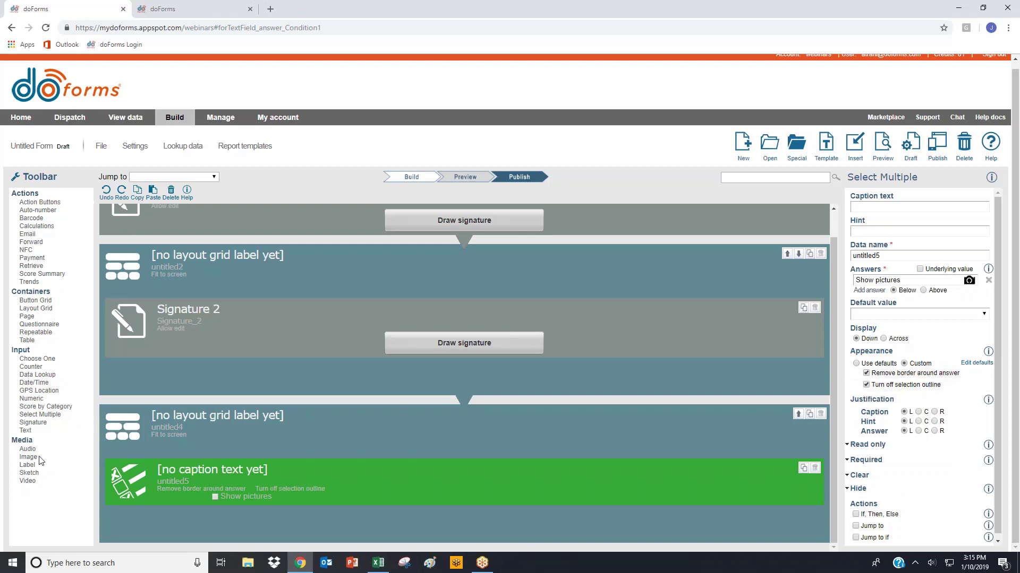
# - Add an image field captioned Image below the Show pictures grid, outside any grid
pyautogui.moveTo(35, 462); pyautogui.dragTo(131, 543)
pyautogui.click(28, 457)
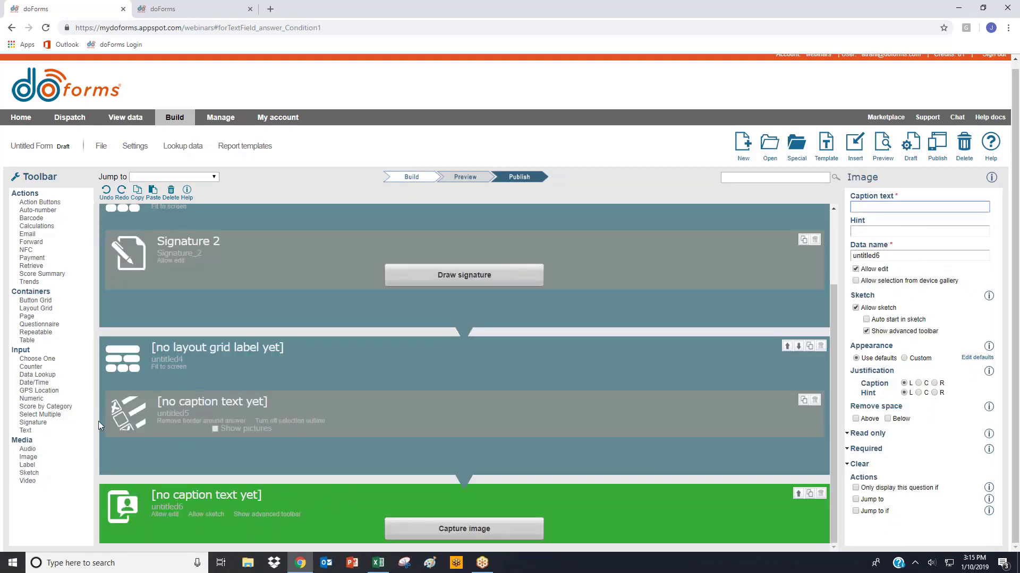
pyautogui.write('Image')
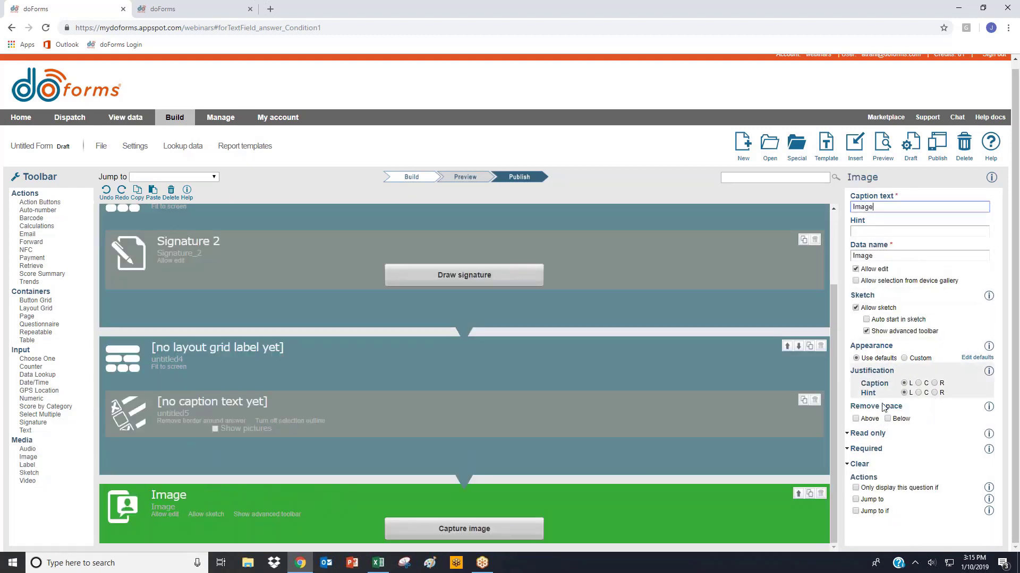
# - Display the Image field only if the answer to untitled5 is equal to the constant Show pictures
pyautogui.click(856, 488)
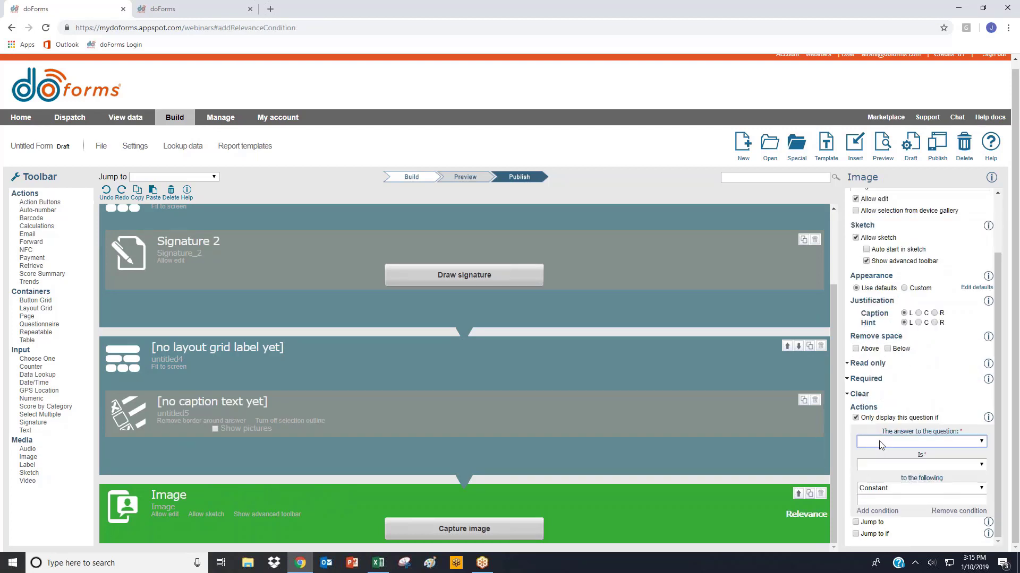
pyautogui.click(881, 442)
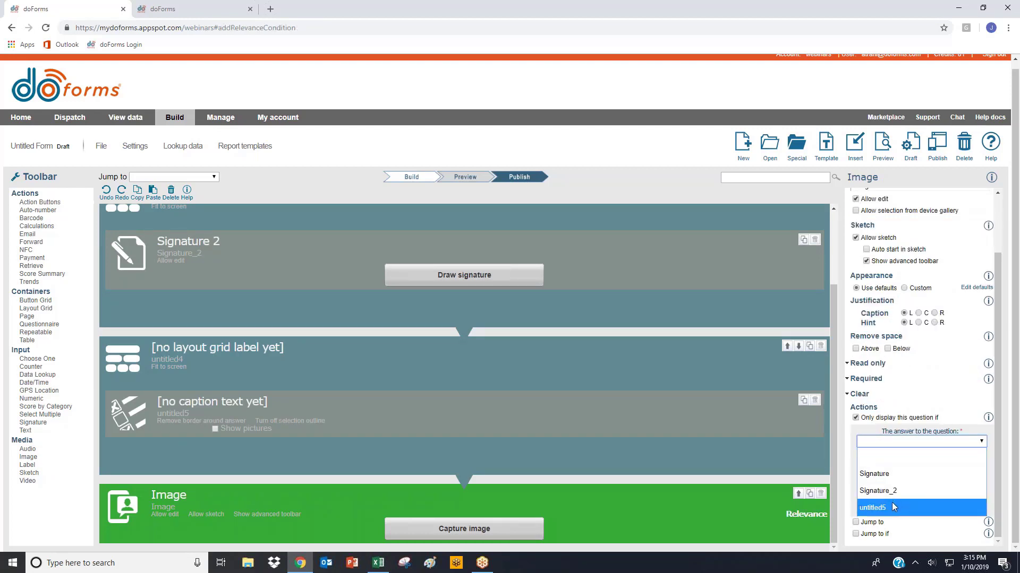
pyautogui.click(892, 507)
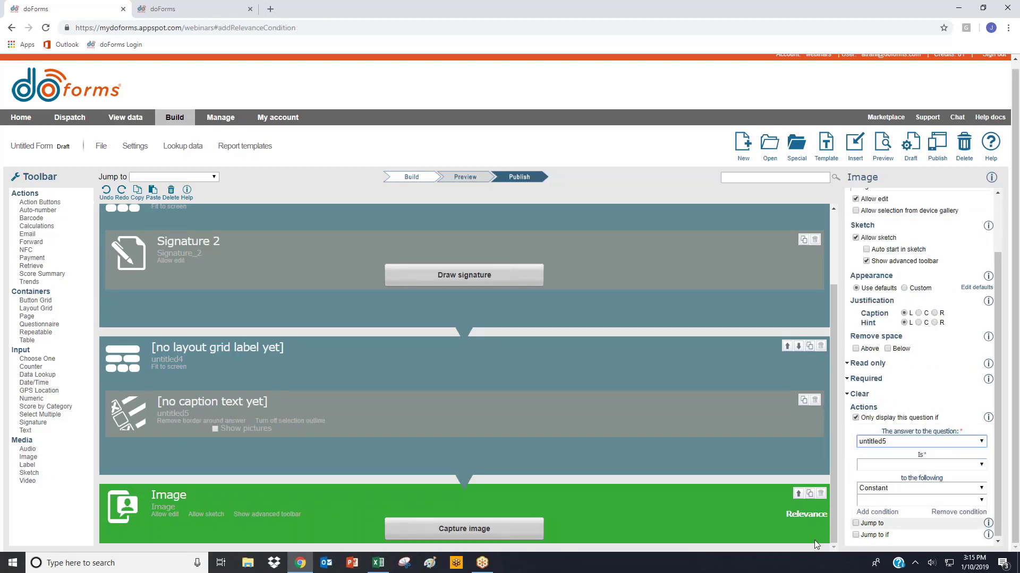
pyautogui.click(903, 465)
pyautogui.click(882, 481)
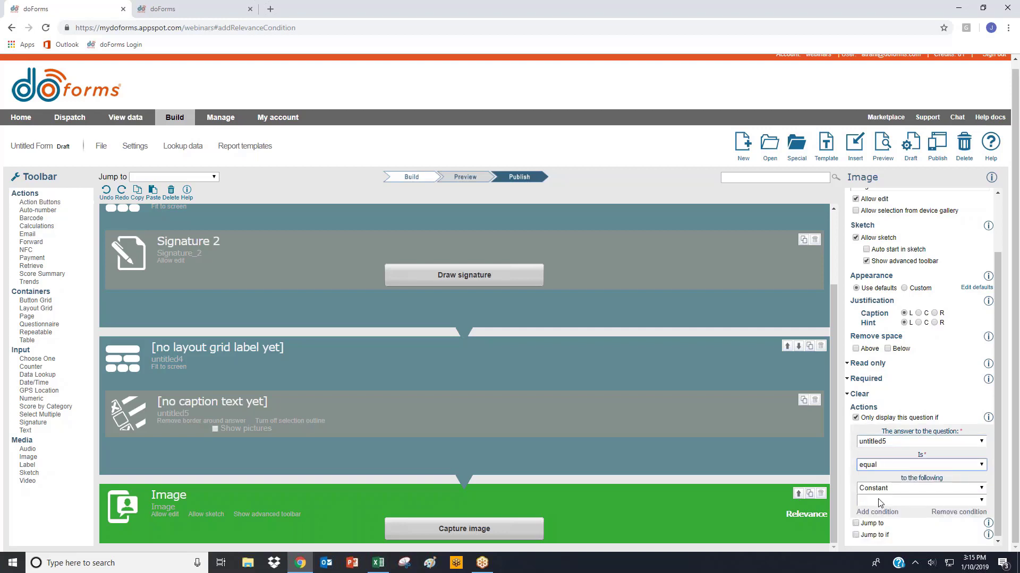
pyautogui.click(883, 500)
pyautogui.click(884, 530)
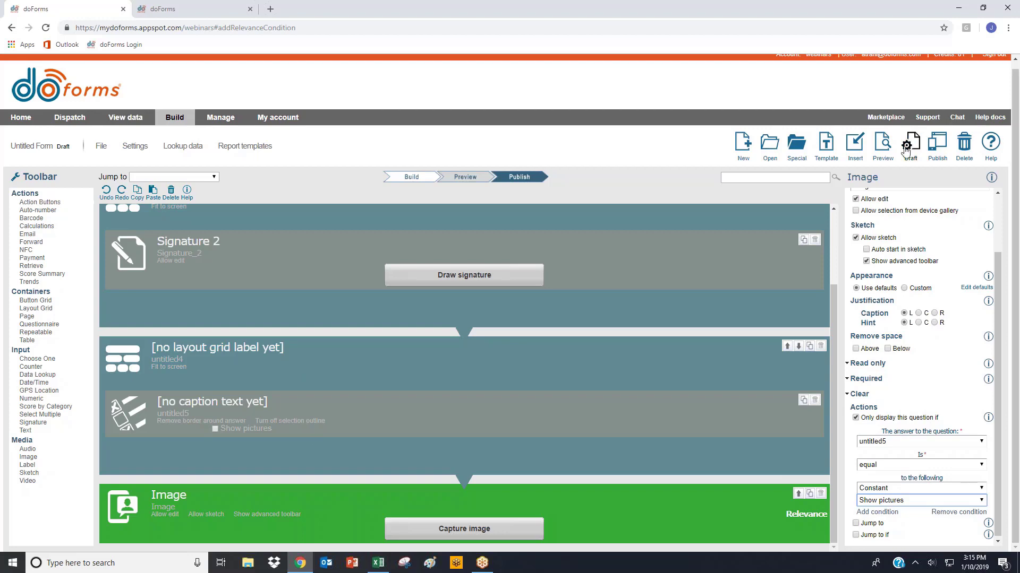
# - Preview the form and toggle the Show pictures checkbox repeatedly to test the Image field's display condition
pyautogui.click(886, 151)
pyautogui.click(884, 152)
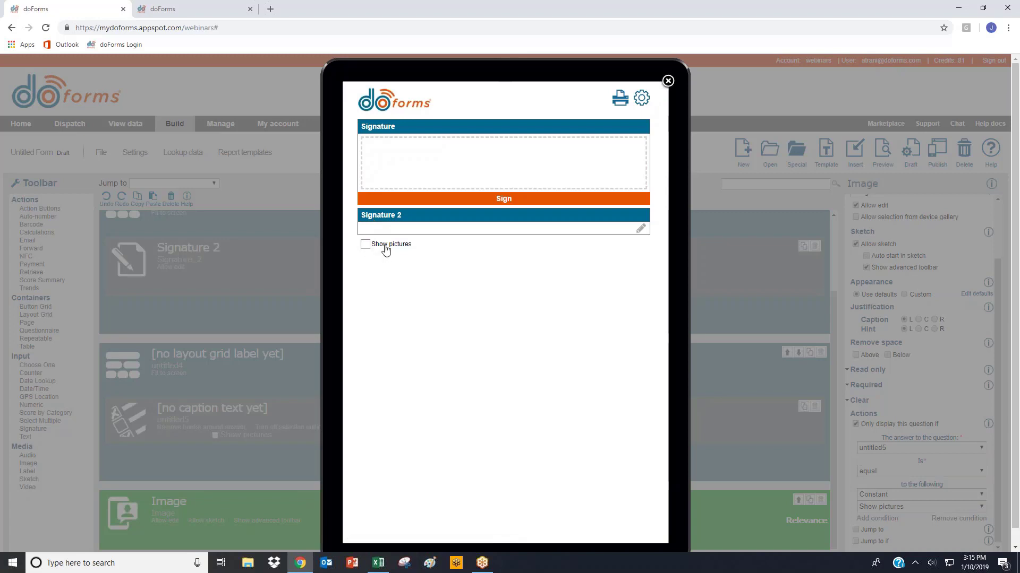
pyautogui.click(366, 246)
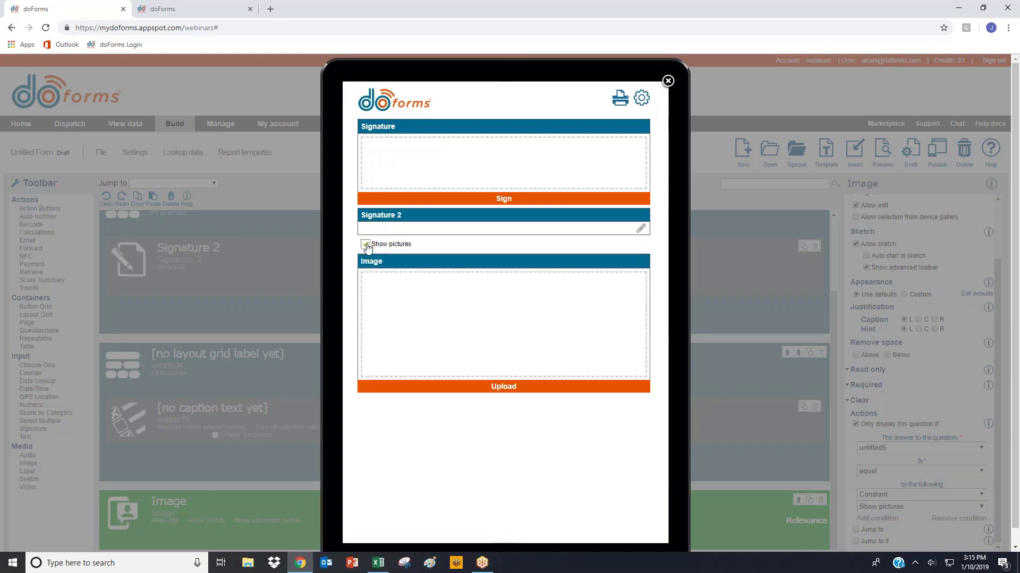
pyautogui.click(366, 246)
pyautogui.click(366, 245)
pyautogui.click(366, 245)
pyautogui.click(365, 245)
pyautogui.click(366, 245)
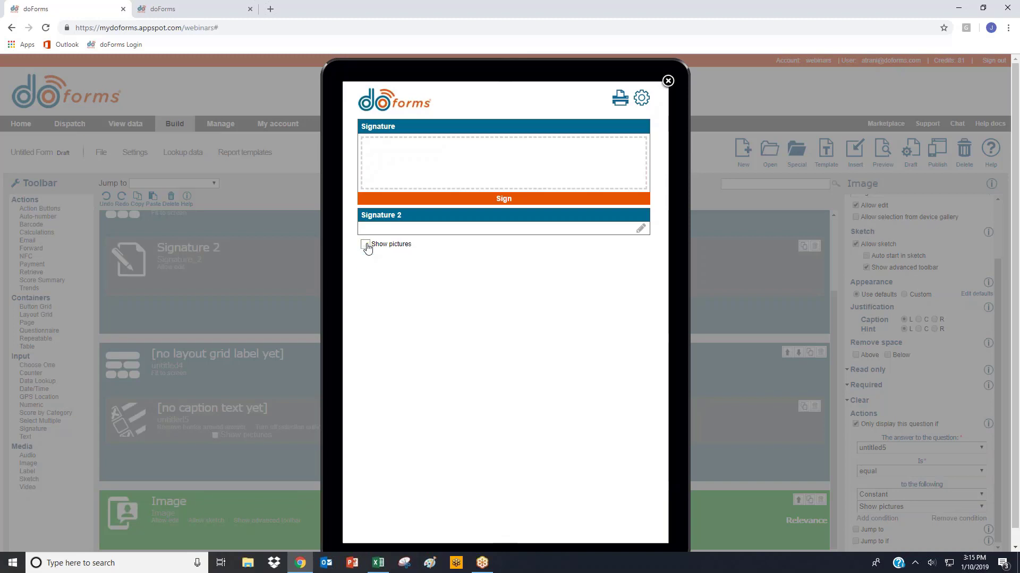
pyautogui.click(366, 245)
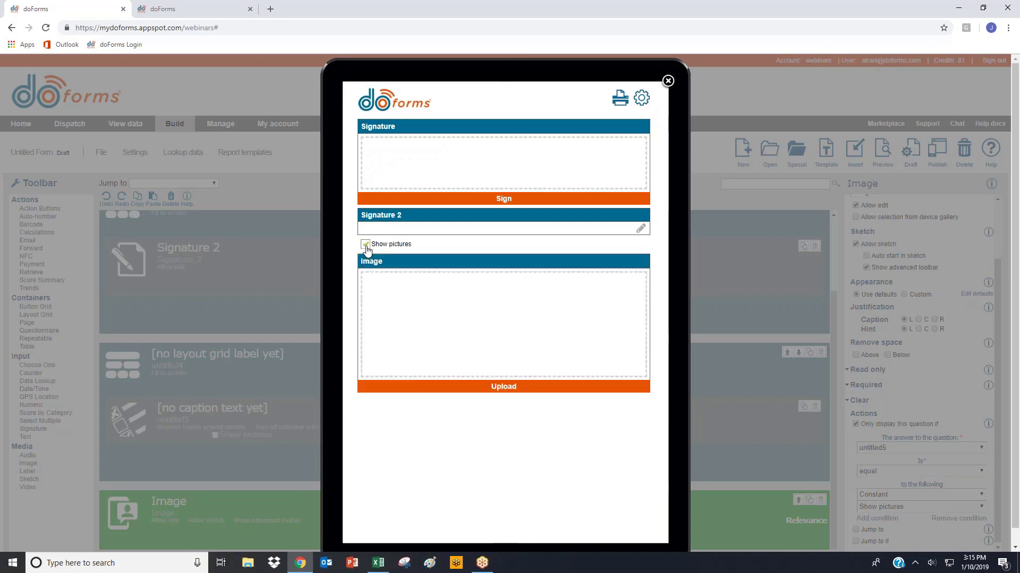
pyautogui.click(366, 245)
pyautogui.click(365, 245)
pyautogui.scroll(-1, 667, 92)
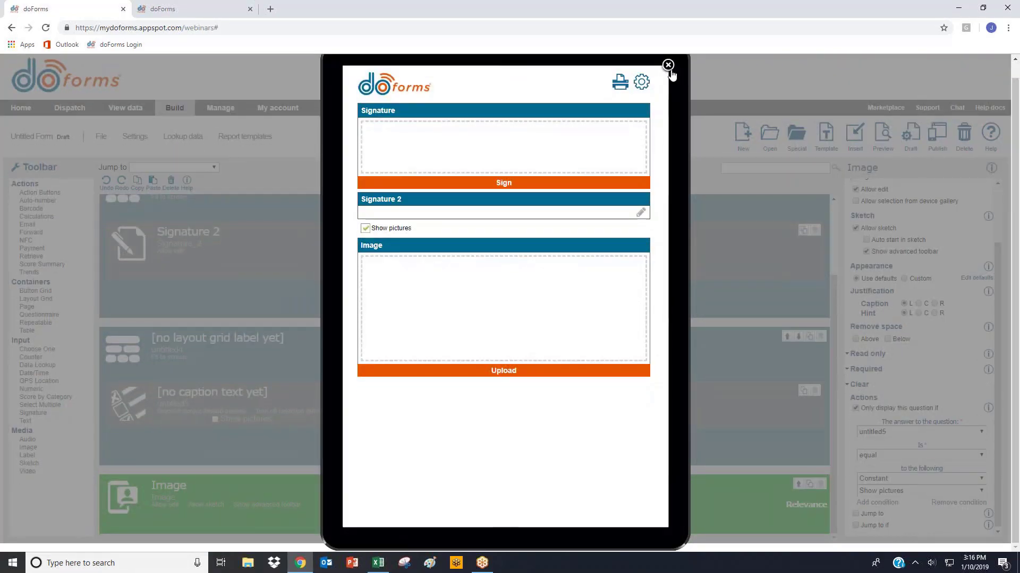
# - Close the preview, insert the Invoice draft form below the Image field and select its Invoice table
pyautogui.click(668, 66)
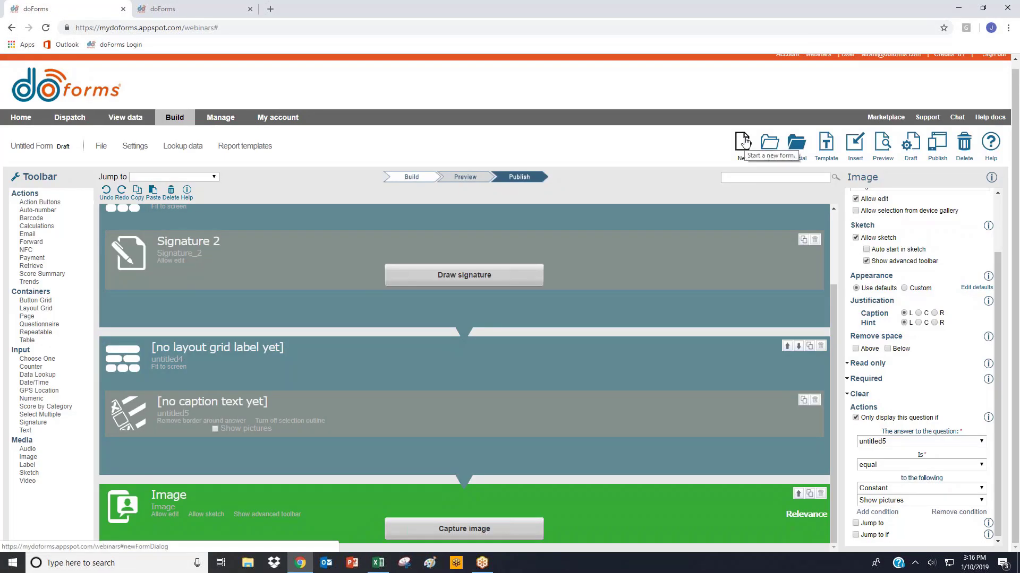
pyautogui.click(855, 143)
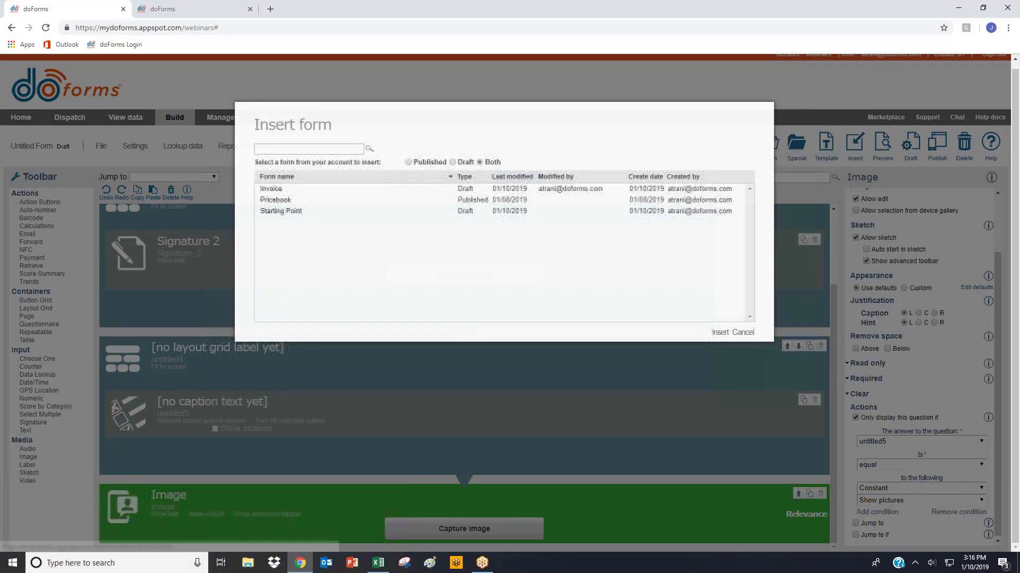
pyautogui.doubleClick(283, 192)
pyautogui.scroll(-2, 344, 409)
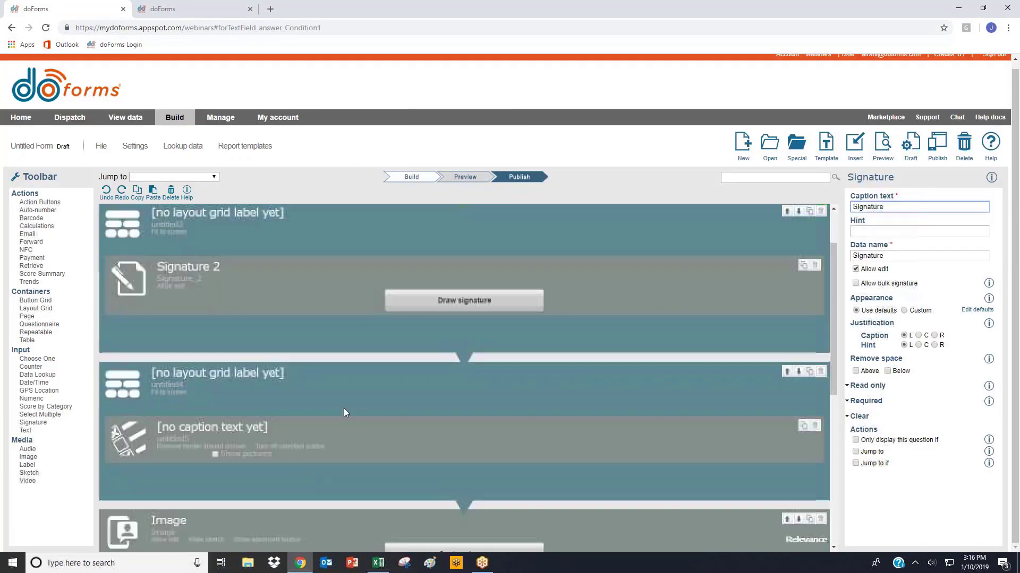
pyautogui.scroll(-6, 342, 409)
pyautogui.click(226, 267)
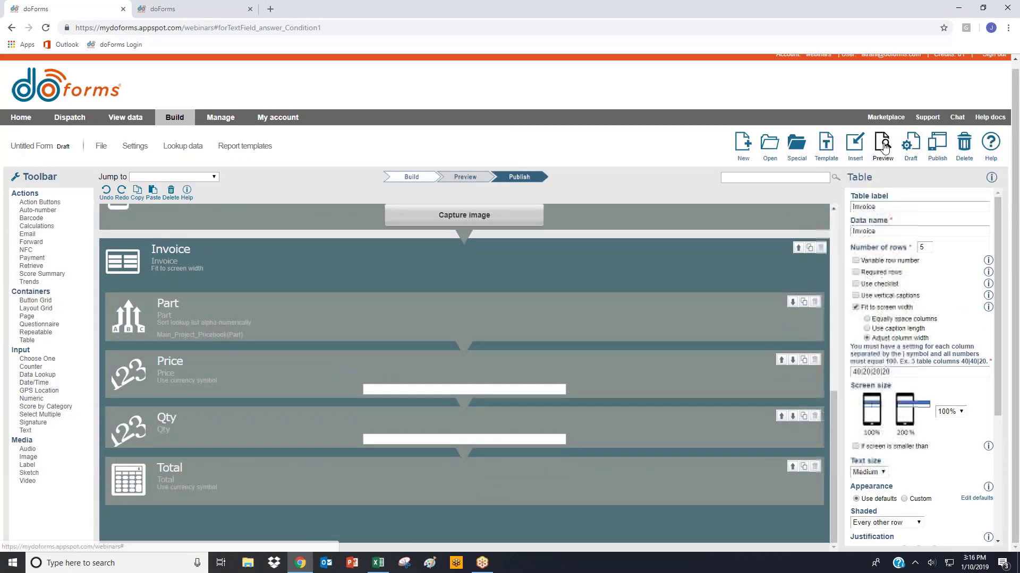
# - Preview the form, test the first Invoice row with a part and a quantity of 5, and close the preview
pyautogui.click(883, 144)
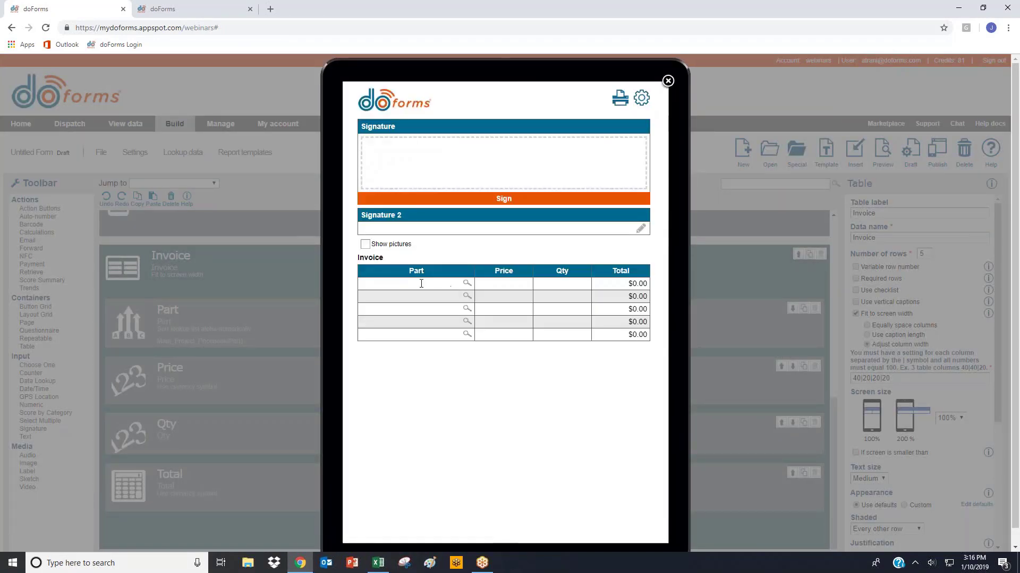
pyautogui.click(421, 284)
pyautogui.click(416, 294)
pyautogui.click(540, 283)
pyautogui.write('5')
pyautogui.click(668, 81)
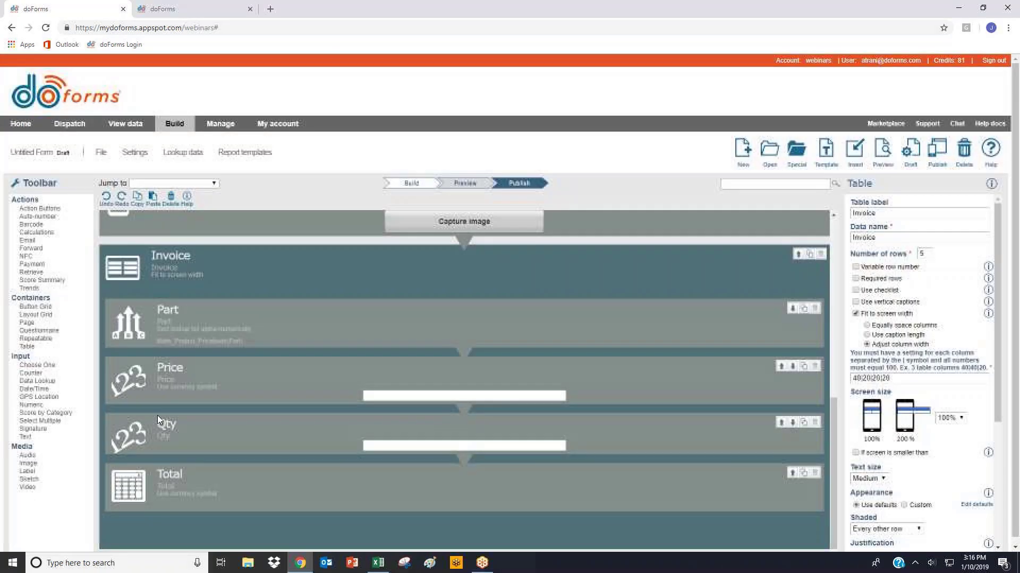
# - Add a calculation field captioned Grand Total below the Invoice table
pyautogui.click(48, 226)
pyautogui.write('G')
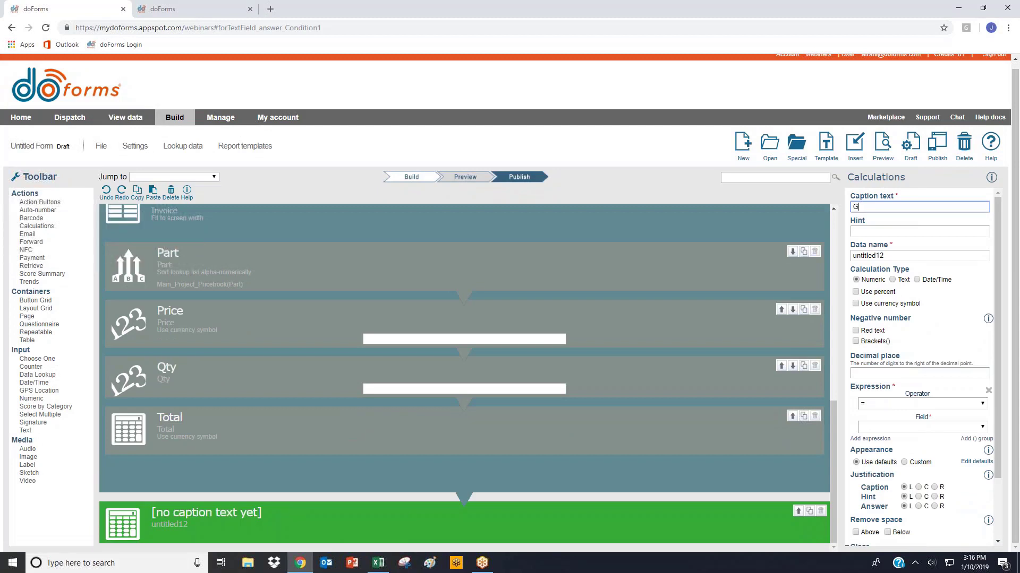
pyautogui.write('rand Total')
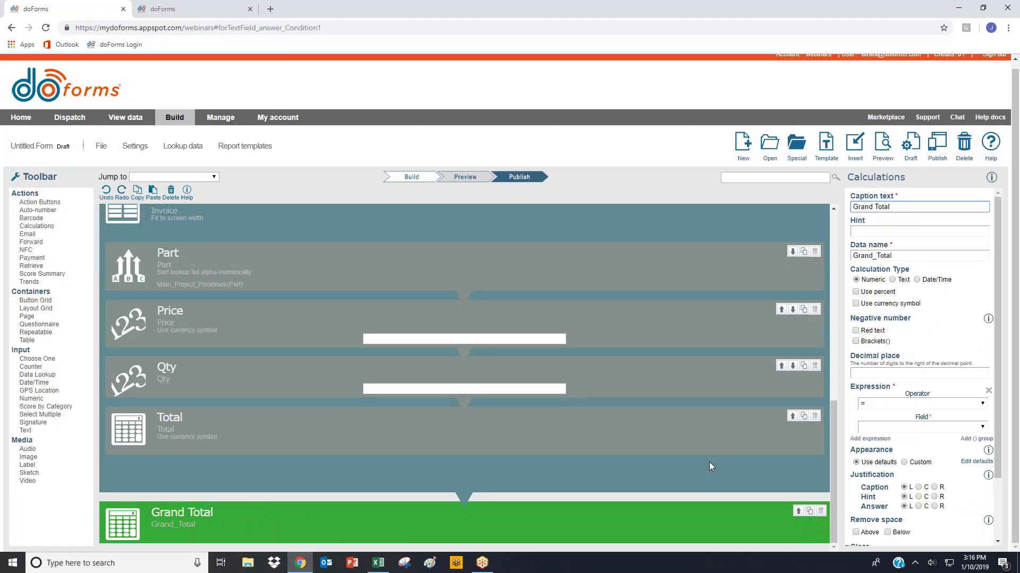
# - Set the Grand Total calculation to 2 decimal places and use the $ currency symbol
pyautogui.click(873, 373)
pyautogui.write('2')
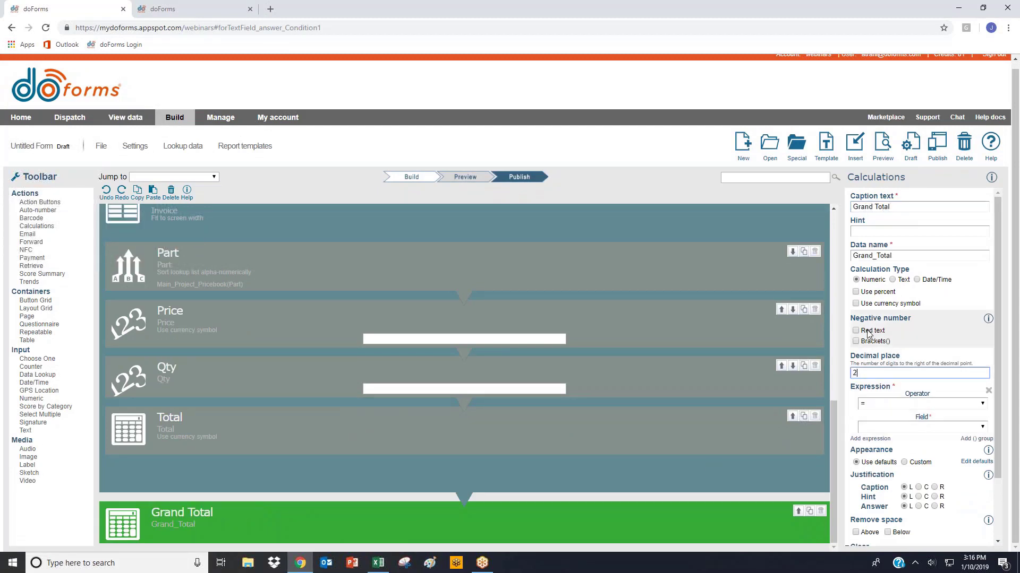
pyautogui.click(856, 303)
pyautogui.click(863, 330)
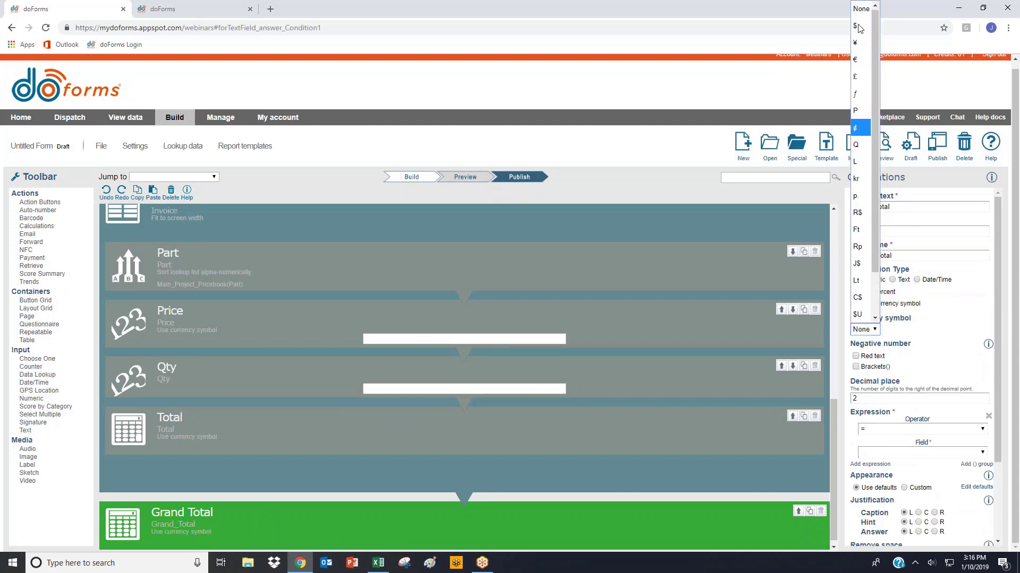
pyautogui.click(857, 26)
# - Define the Grand Total expression as the Sum of the Invoice table's Total field
pyautogui.click(876, 451)
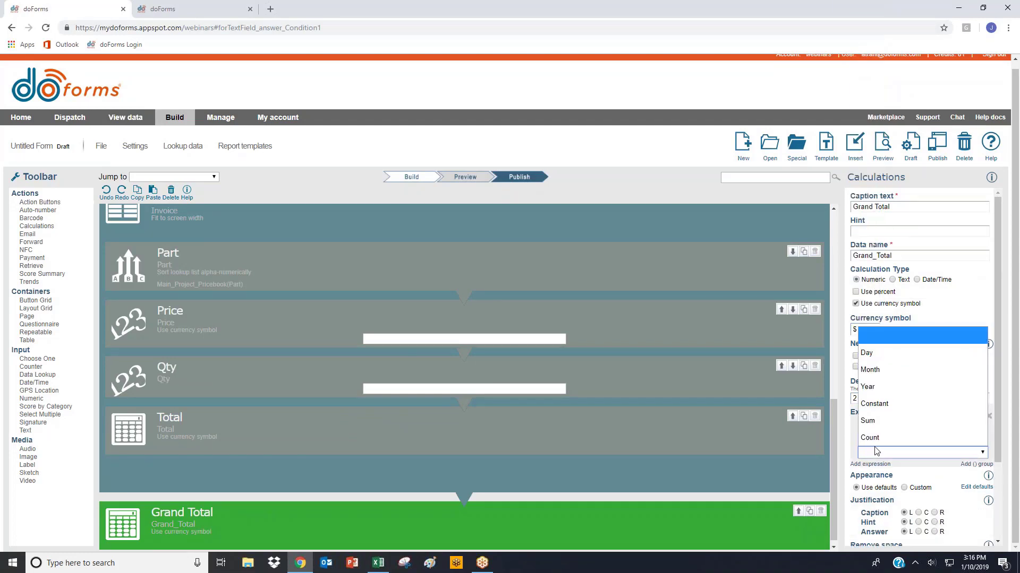
pyautogui.click(867, 420)
pyautogui.click(878, 464)
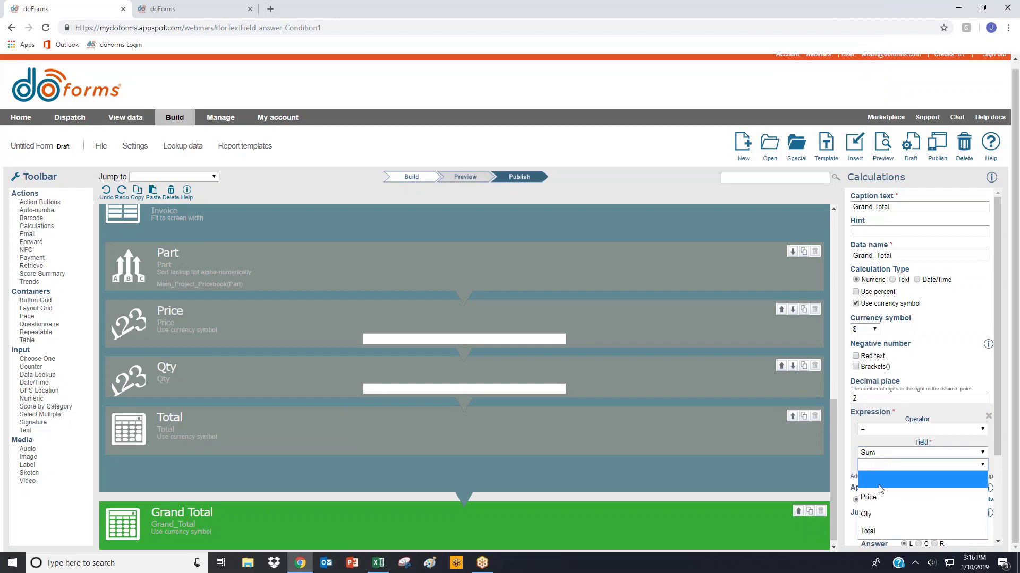
pyautogui.click(880, 532)
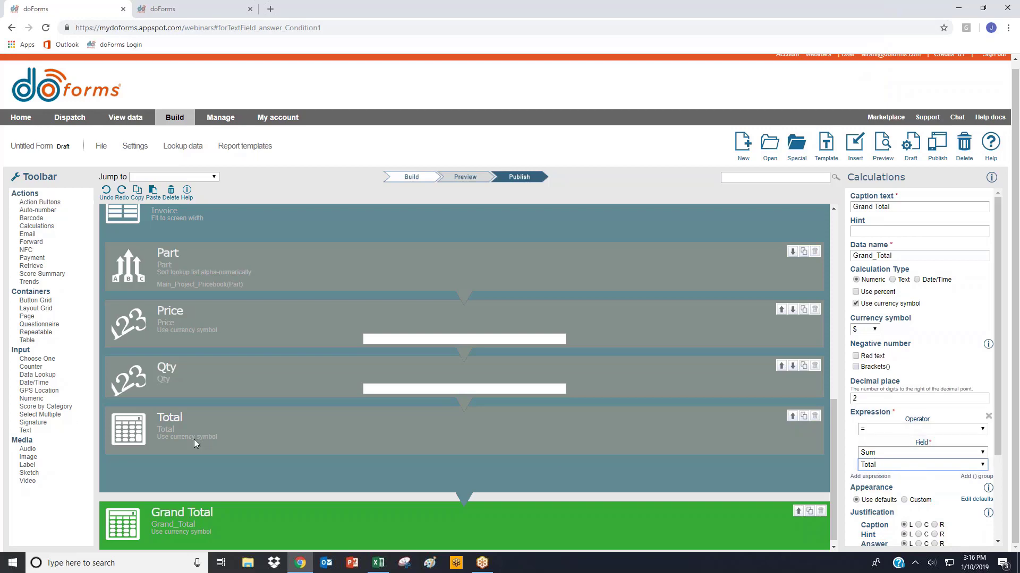
# - Preview the form, test the Invoice table with Part 1 at quantity 5 and Part 2 at quantity 10, and close the preview
pyautogui.click(882, 146)
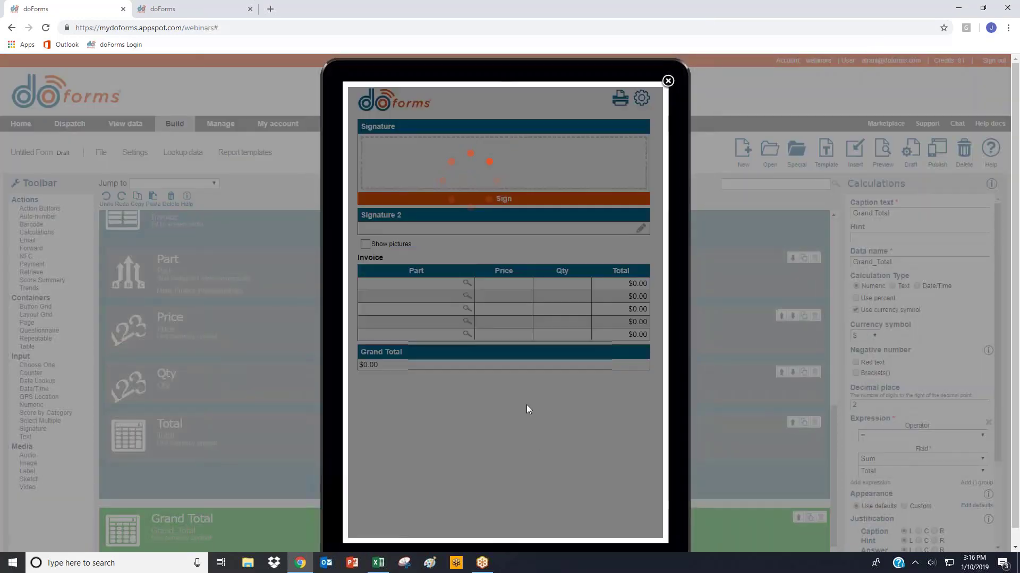
pyautogui.click(422, 282)
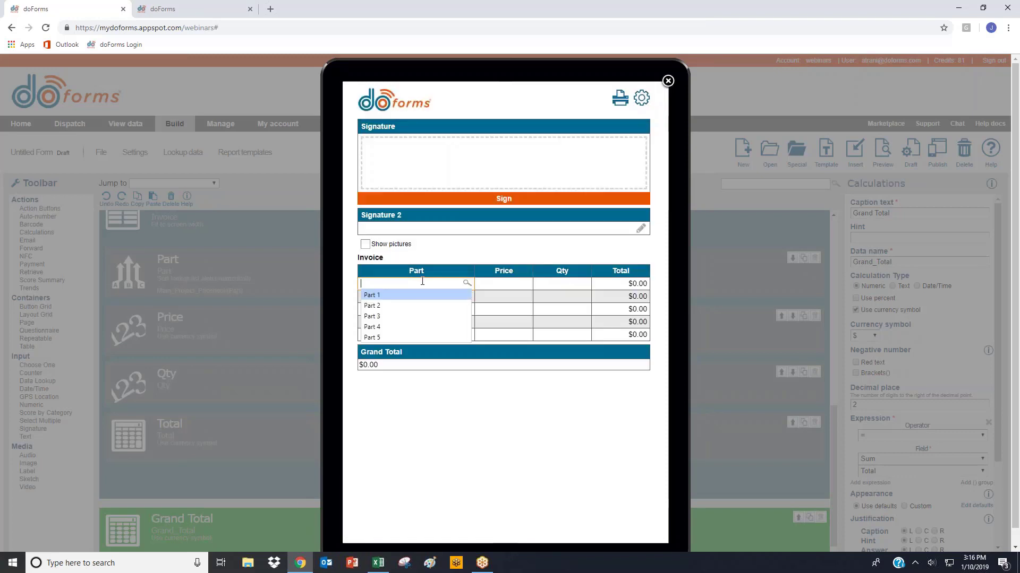
pyautogui.click(416, 295)
pyautogui.click(542, 283)
pyautogui.write('5')
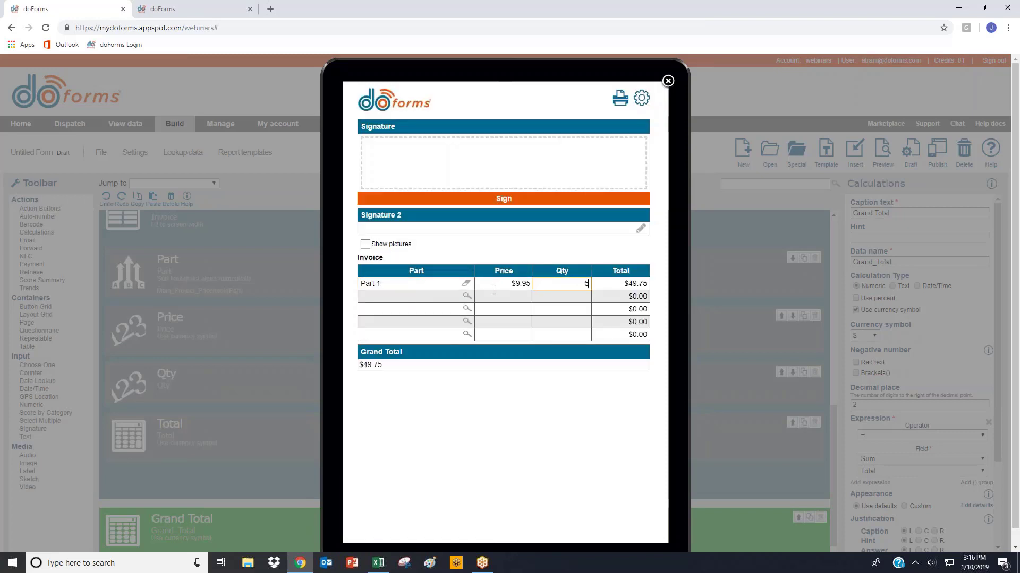
pyautogui.click(420, 296)
pyautogui.click(412, 322)
pyautogui.click(542, 292)
pyautogui.write('10')
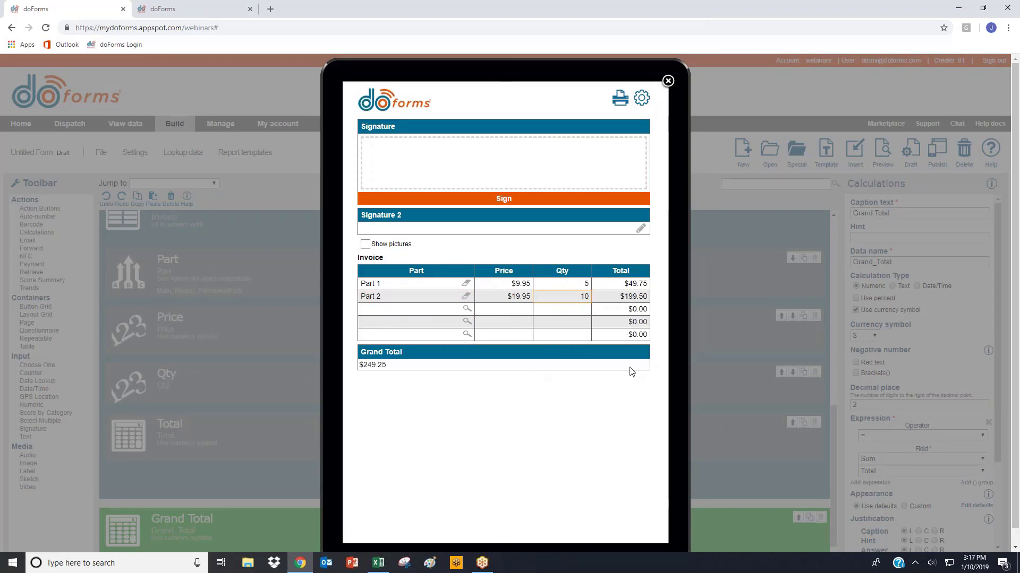
pyautogui.click(667, 81)
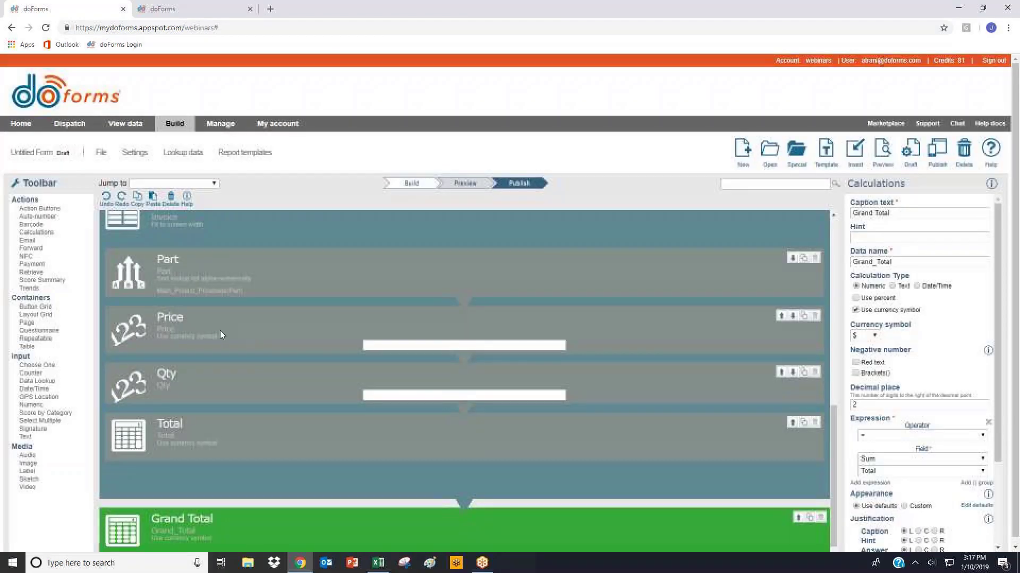
# - Add a layout grid below the Invoice table, move the Grand Total calculation into it, and set the grid type to No captions
pyautogui.click(36, 315)
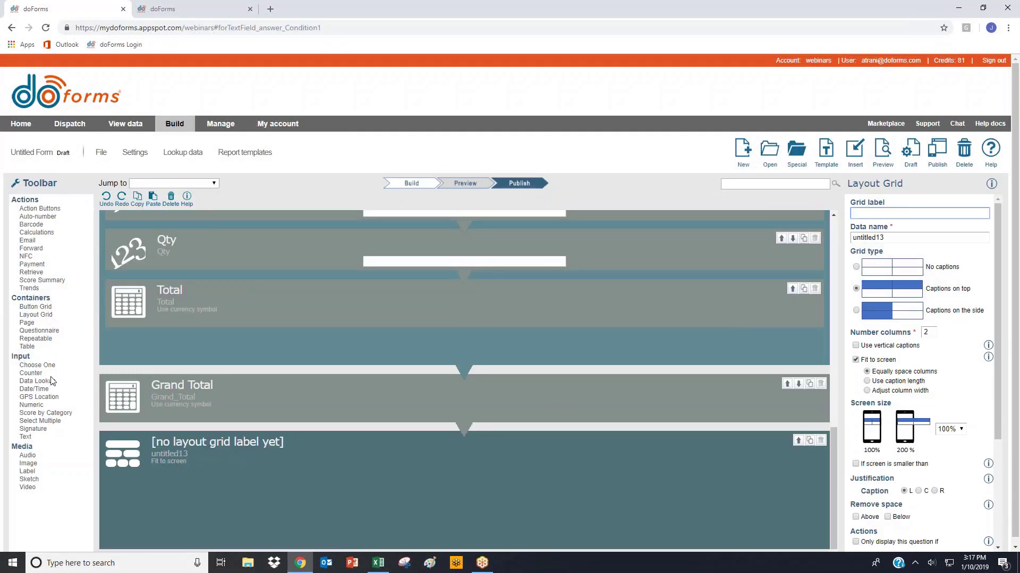
pyautogui.moveTo(195, 401); pyautogui.dragTo(228, 434)
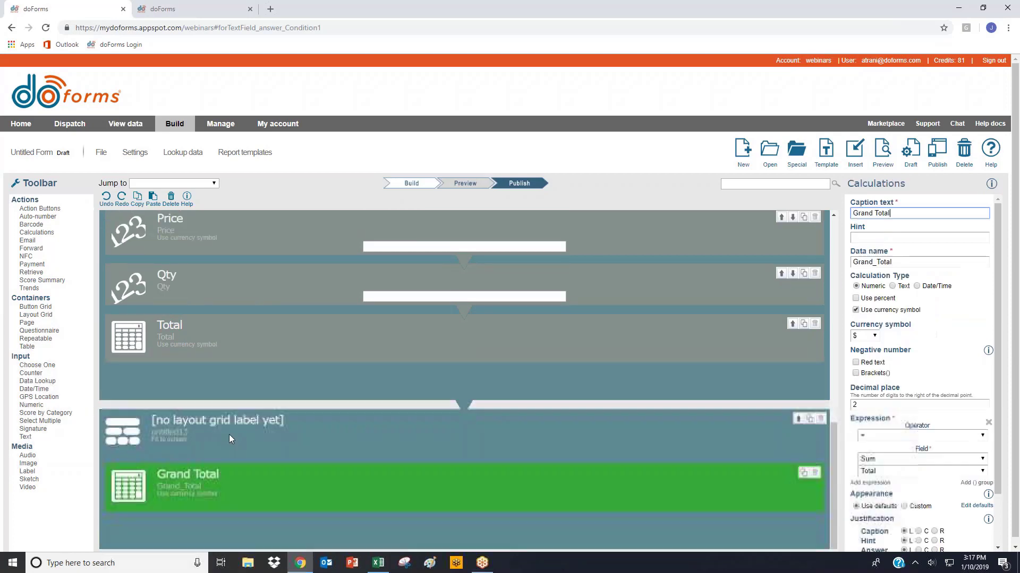
pyautogui.click(232, 426)
pyautogui.click(932, 268)
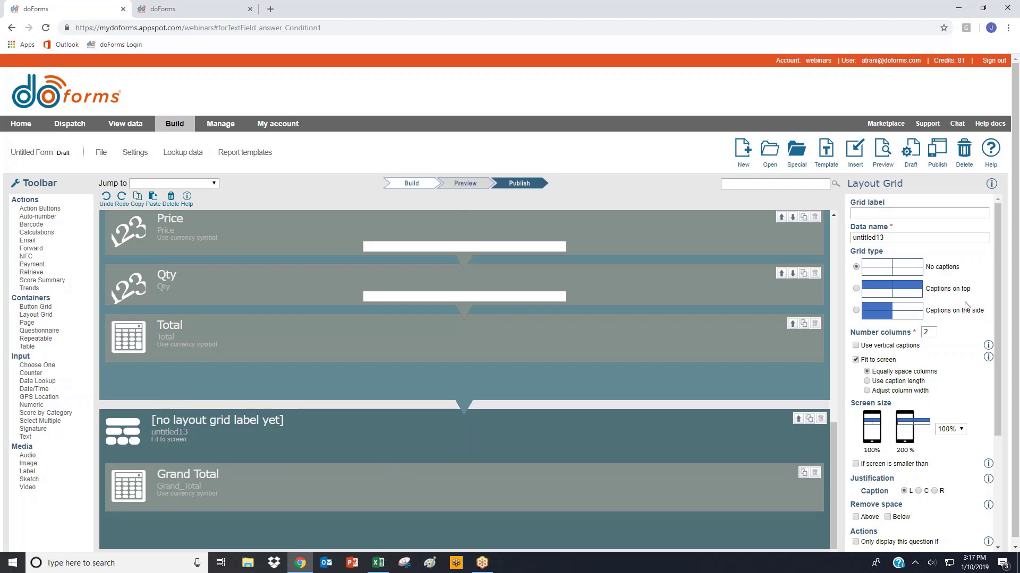
# - Add a label above the calculation inside the layout grid, captioned Grand Total with right-justified caption text
pyautogui.moveTo(27, 472); pyautogui.dragTo(203, 444)
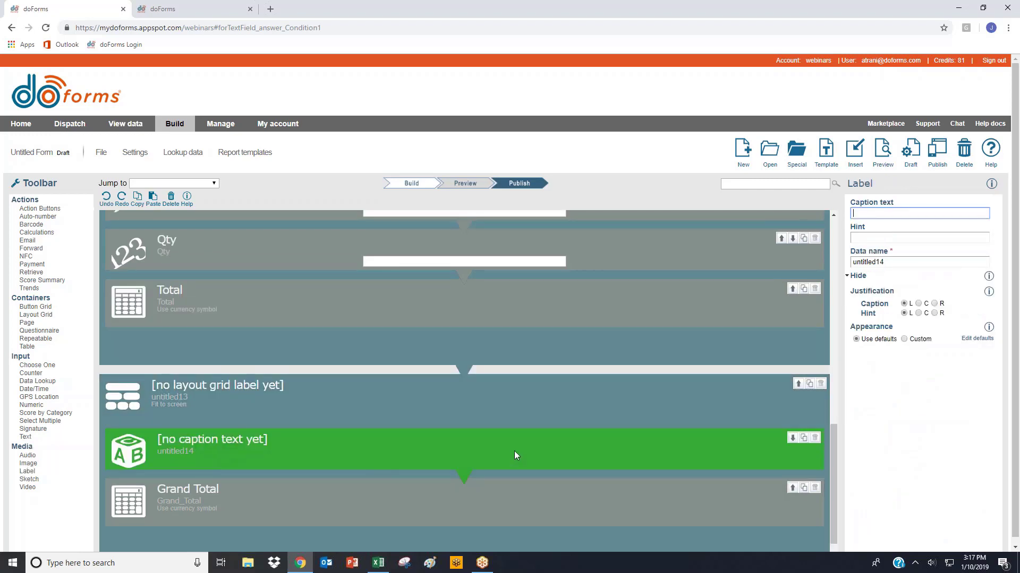
pyautogui.write('Gra')
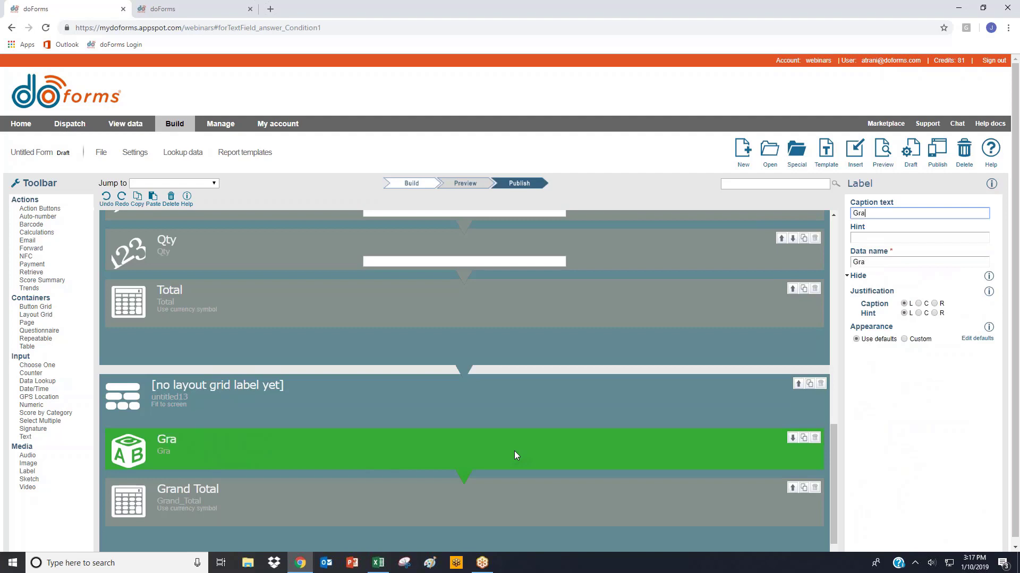
pyautogui.write('nd Total')
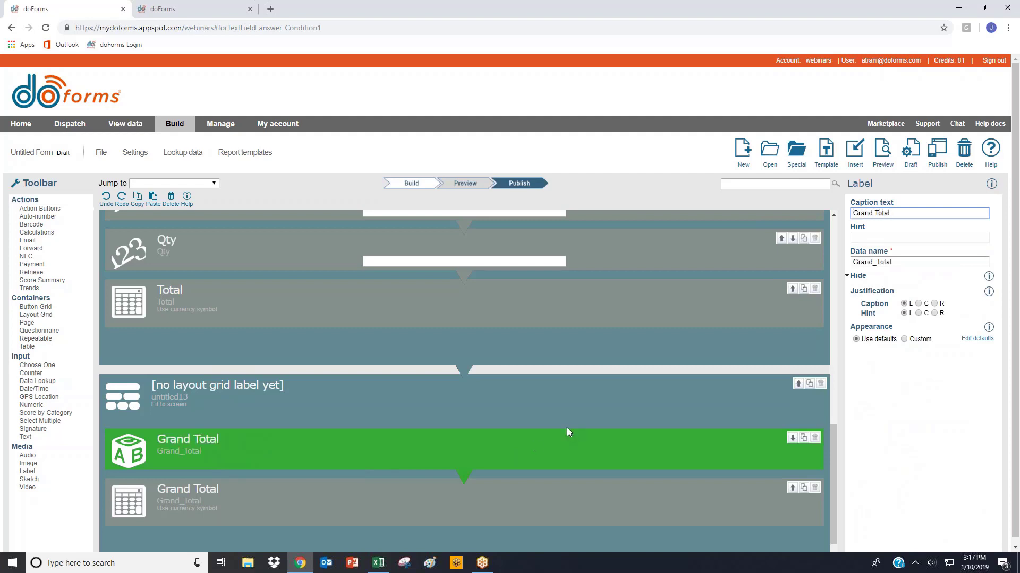
pyautogui.click(939, 304)
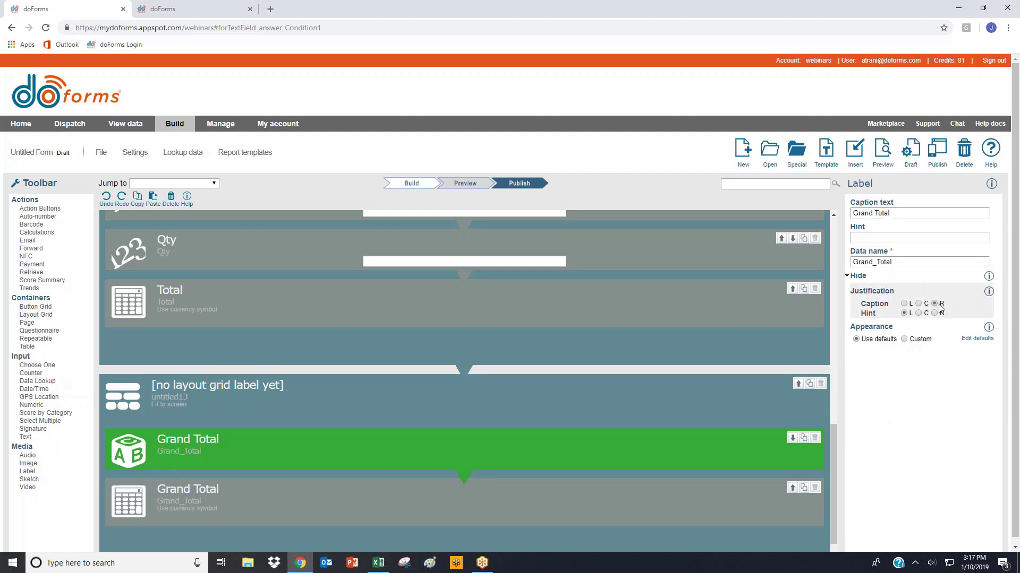
# - Give the Grand Total label a custom shaded heading in white and change its data name to Grand_Total_L
pyautogui.click(904, 340)
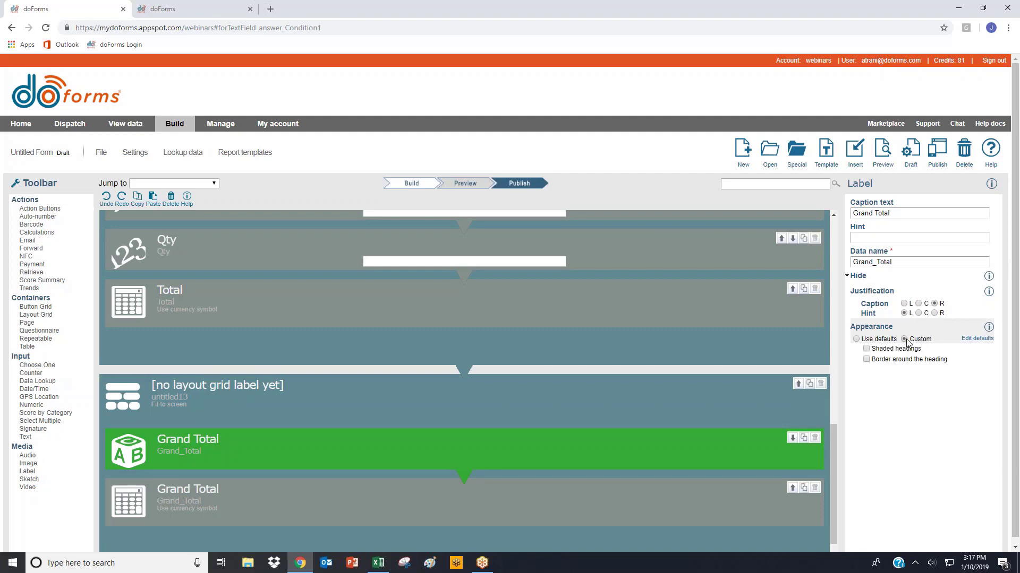
pyautogui.click(867, 349)
pyautogui.click(947, 366)
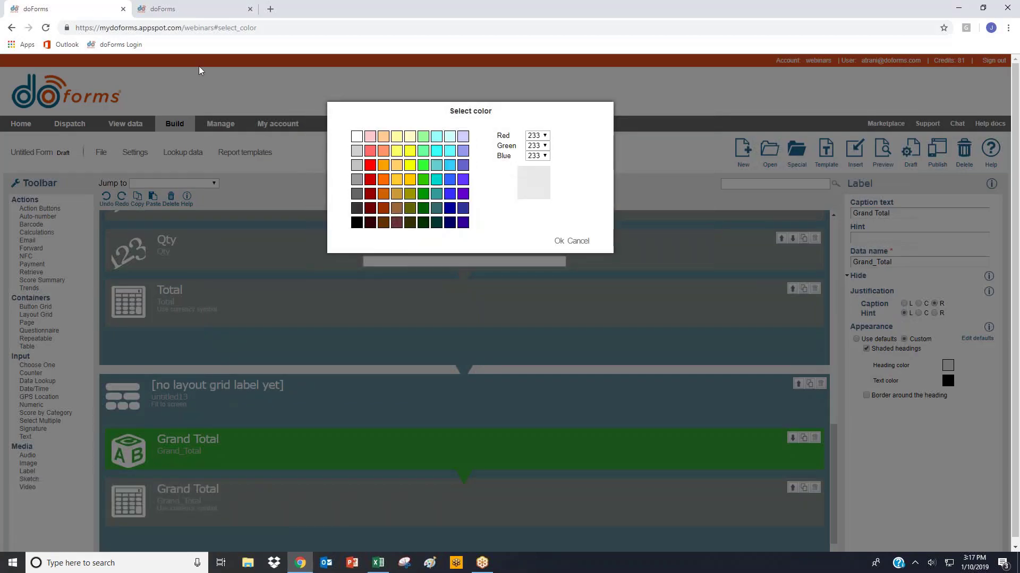
pyautogui.click(356, 137)
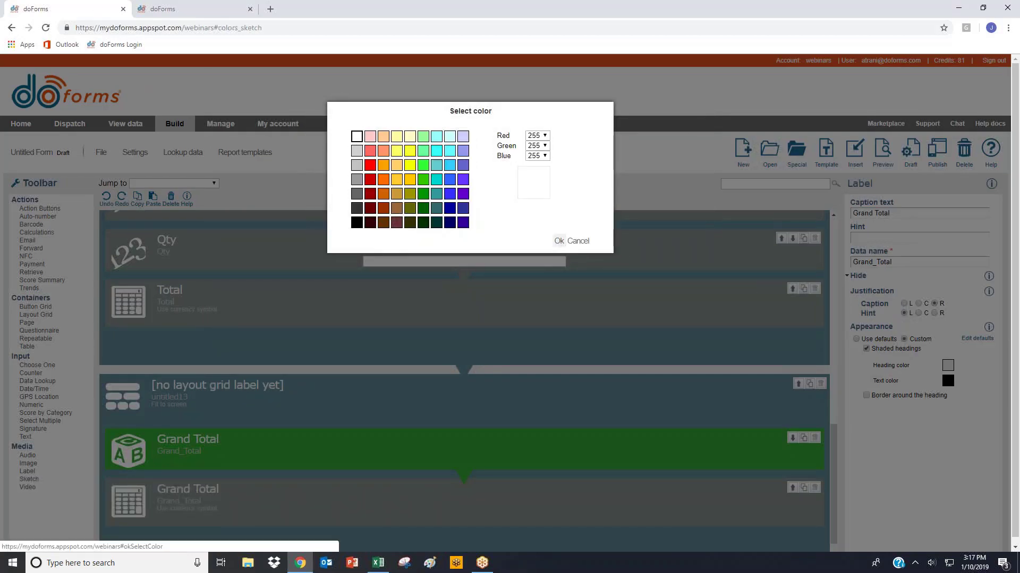
pyautogui.click(558, 241)
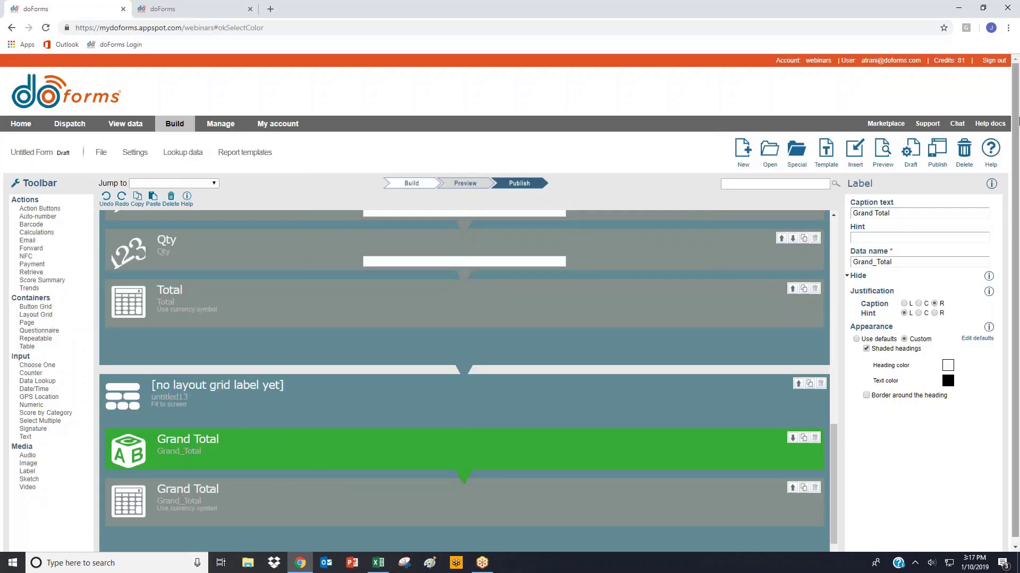
pyautogui.click(913, 262)
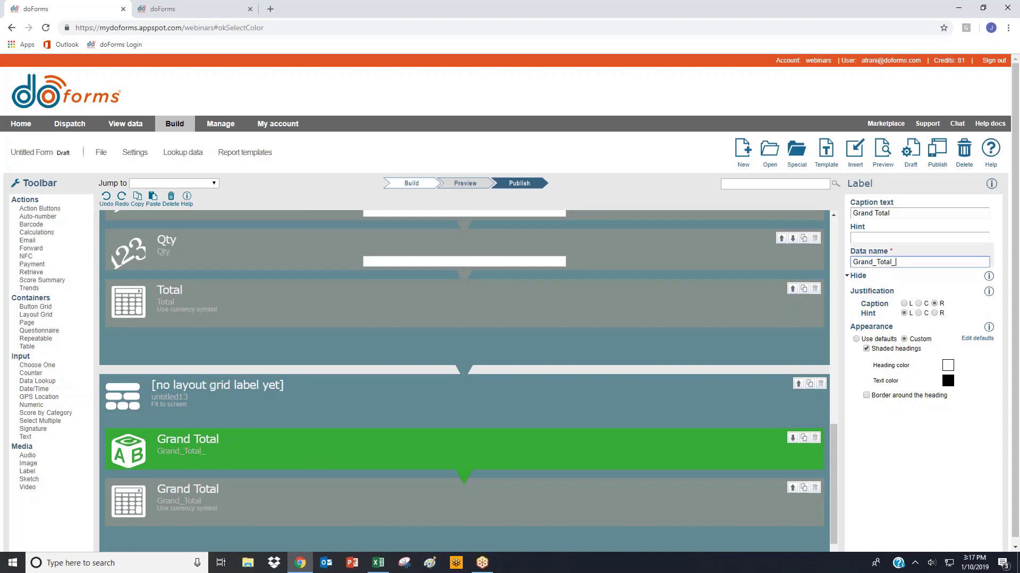
# - Set the layout grid's adjusted column widths to 80|20, consulting the Invoice table's column width setting for alignment
pyautogui.click(197, 406)
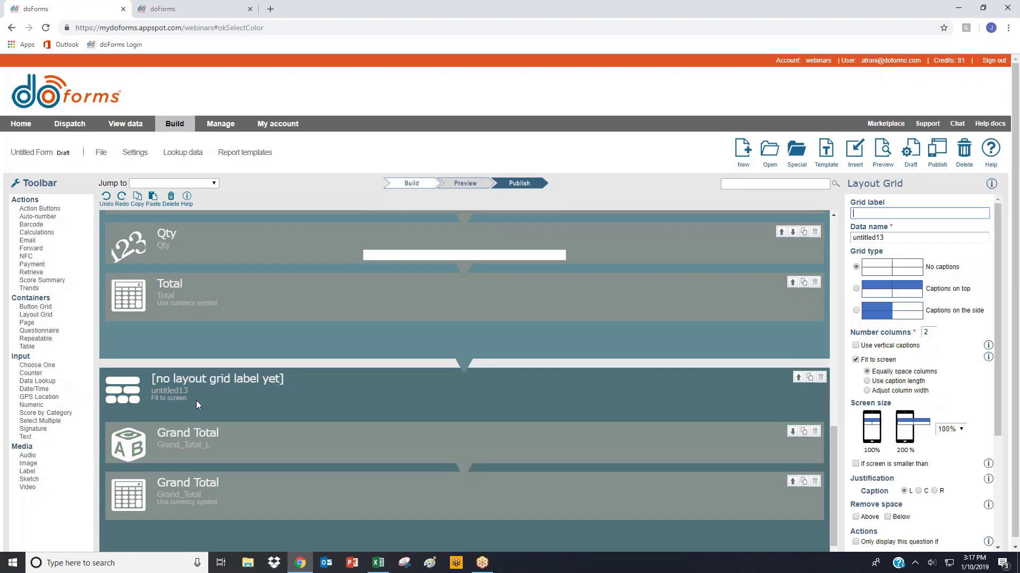
pyautogui.click(855, 360)
pyautogui.click(879, 392)
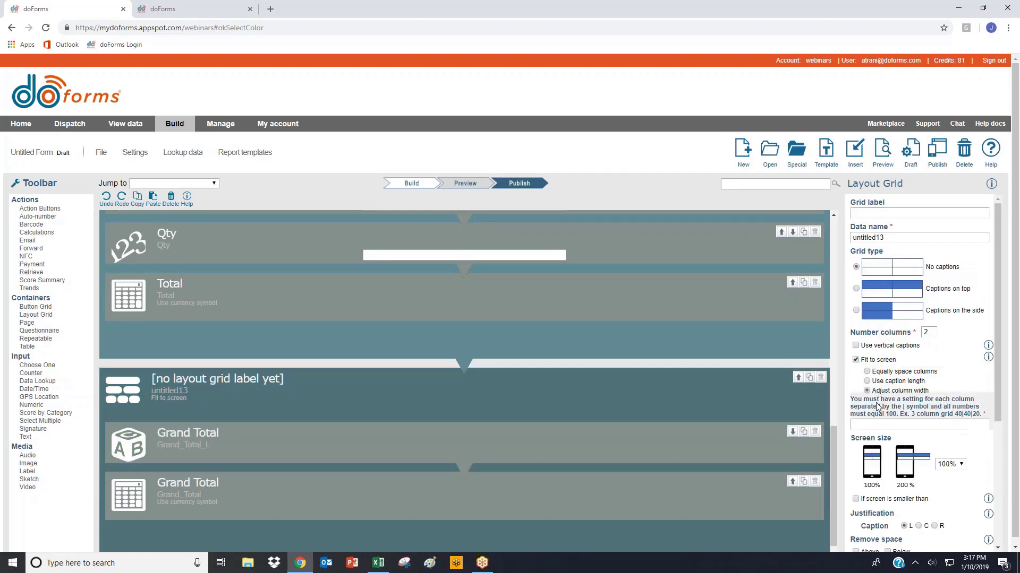
pyautogui.click(404, 340)
pyautogui.click(895, 378)
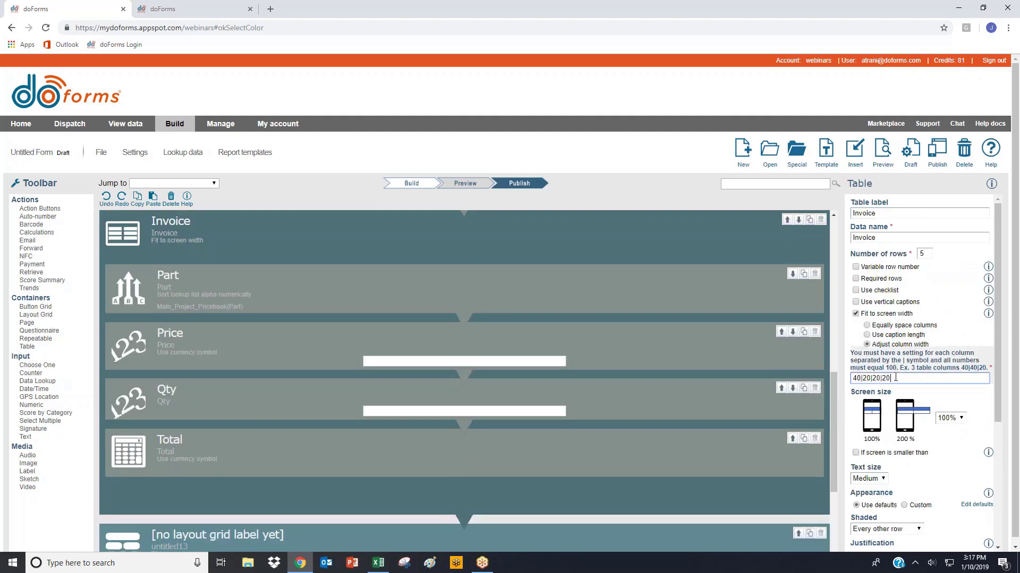
pyautogui.moveTo(896, 379); pyautogui.dragTo(832, 378)
pyautogui.scroll(-2, 654, 356)
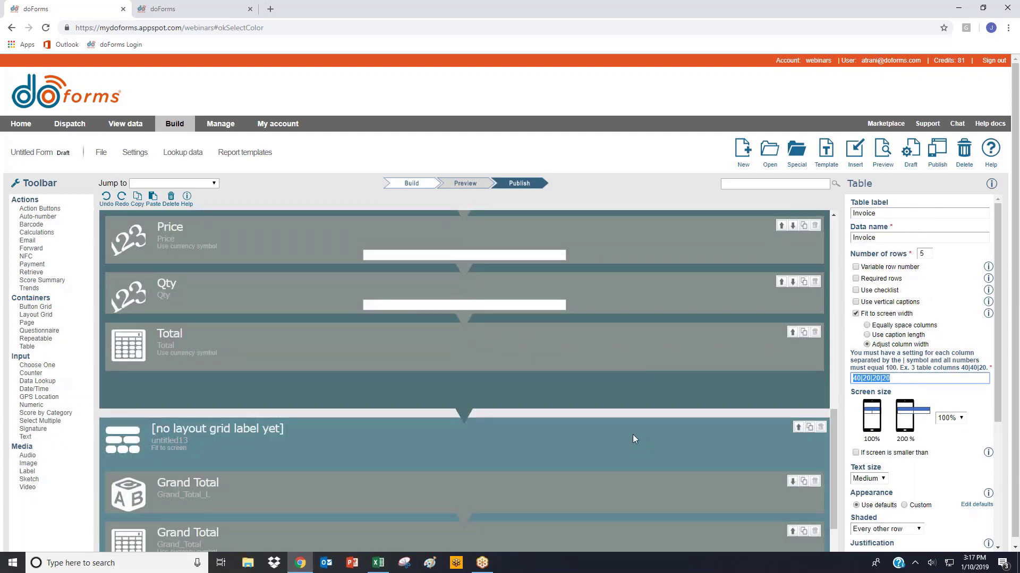
pyautogui.click(633, 434)
pyautogui.click(884, 422)
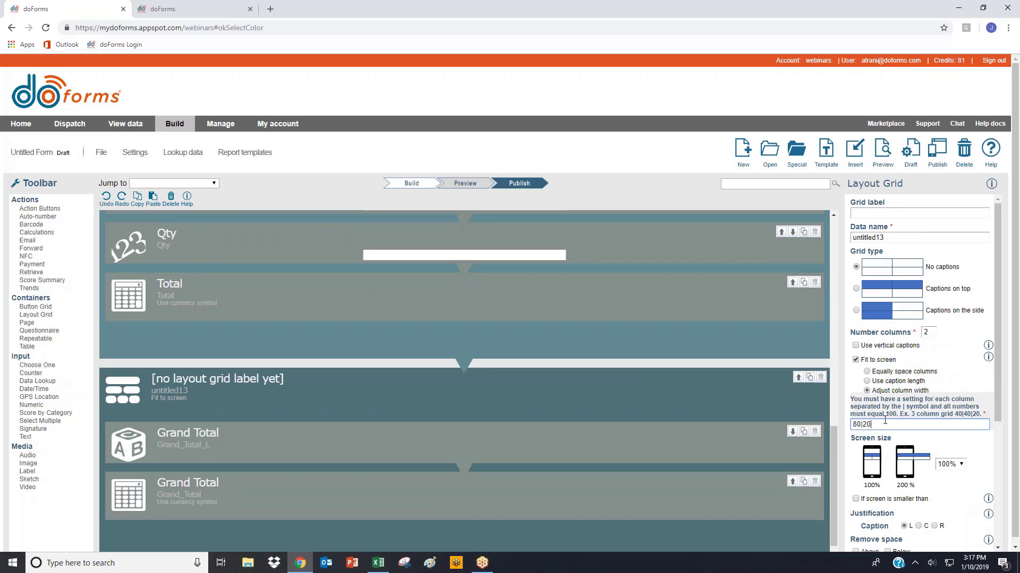
# - Preview the form to check the Grand Total row's alignment under the Invoice table, and close the preview
pyautogui.click(880, 159)
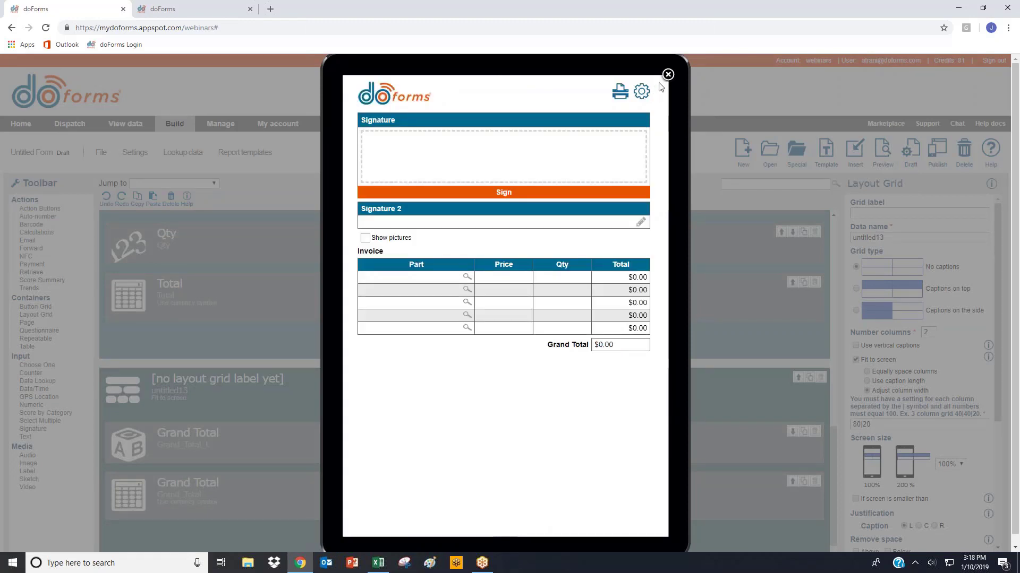
pyautogui.click(606, 347)
pyautogui.click(667, 75)
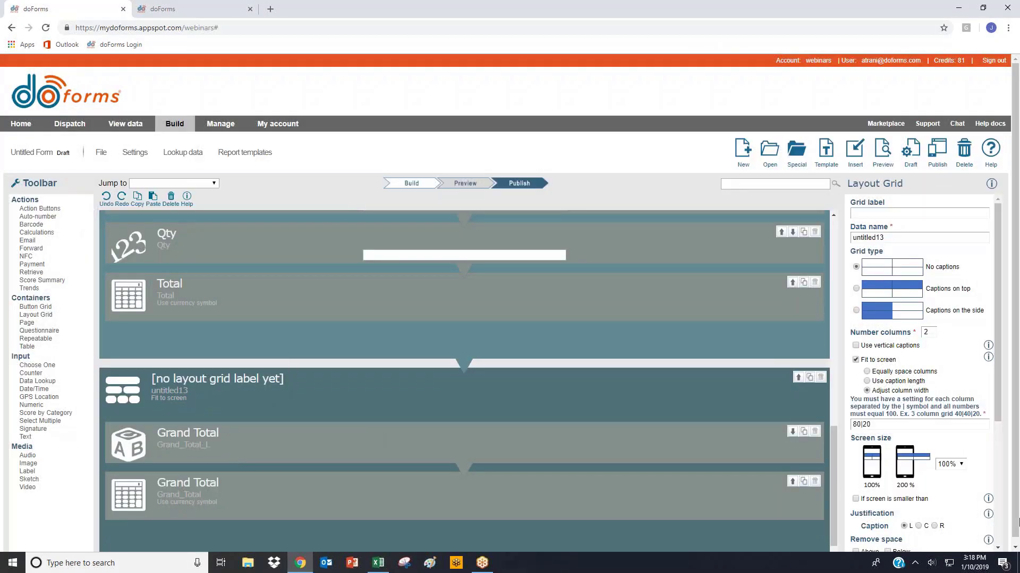
# - Remove the space above the layout grid and the space below the Invoice table
pyautogui.scroll(-3, 884, 502)
pyautogui.click(863, 393)
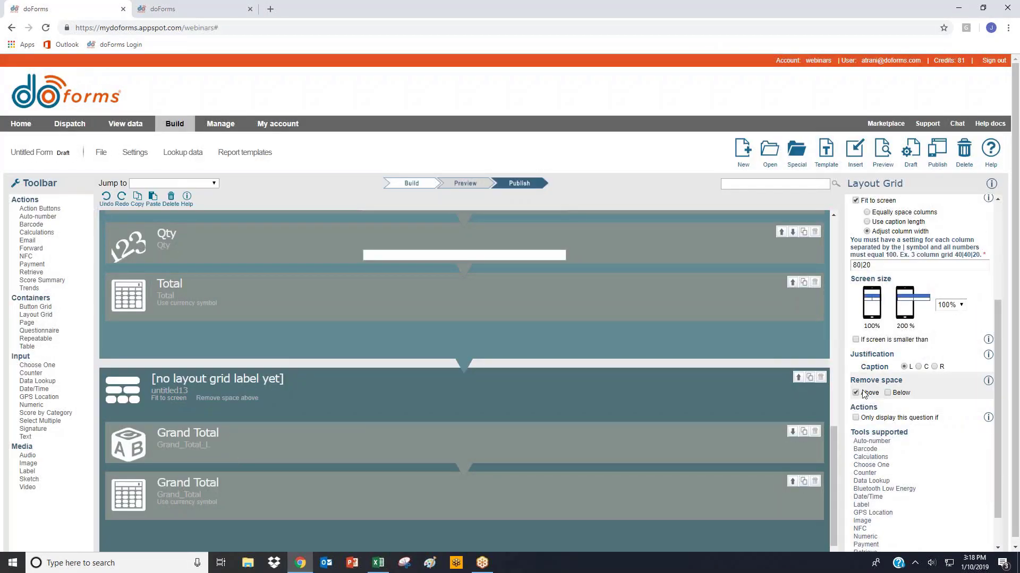
pyautogui.click(712, 338)
pyautogui.scroll(-3, 895, 413)
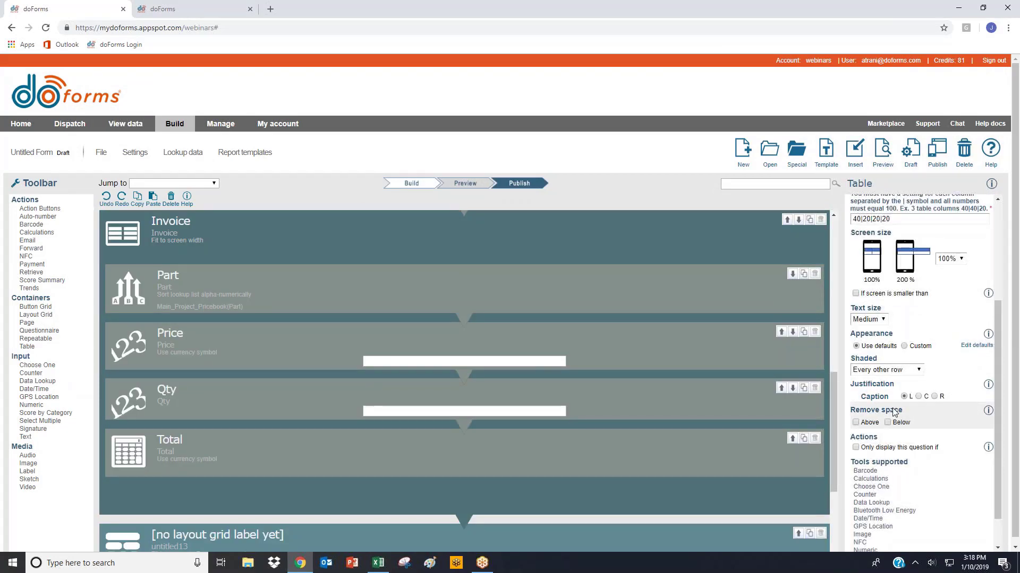
pyautogui.click(887, 423)
# - Right-justify the answer of the Grand Total calculation in the layout grid
pyautogui.scroll(-3, 378, 398)
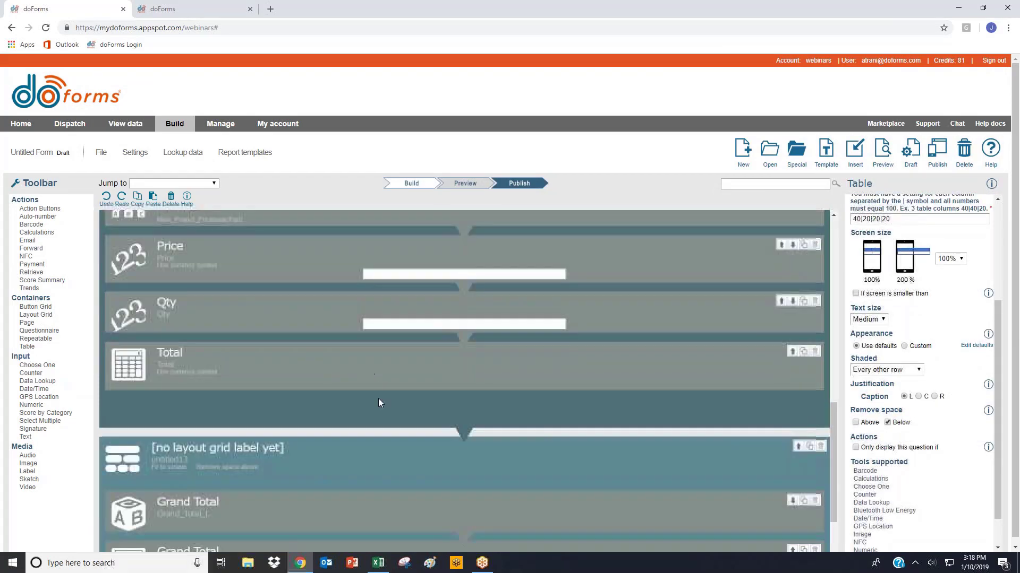
pyautogui.click(212, 491)
pyautogui.scroll(-1, 945, 478)
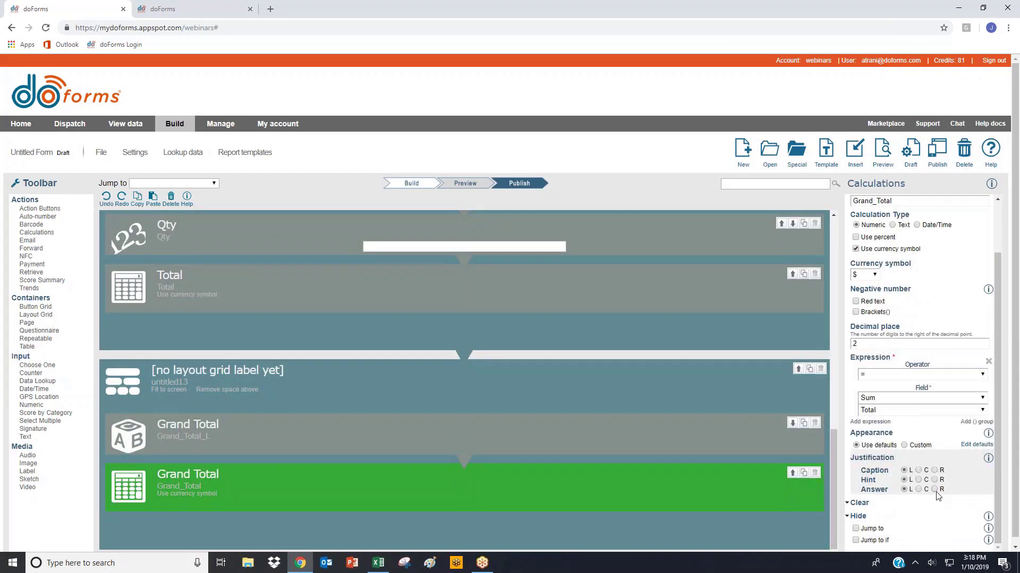
# - Preview the form and choose Part 1 and Part 2 in the first two rows of the Invoice table
pyautogui.click(883, 152)
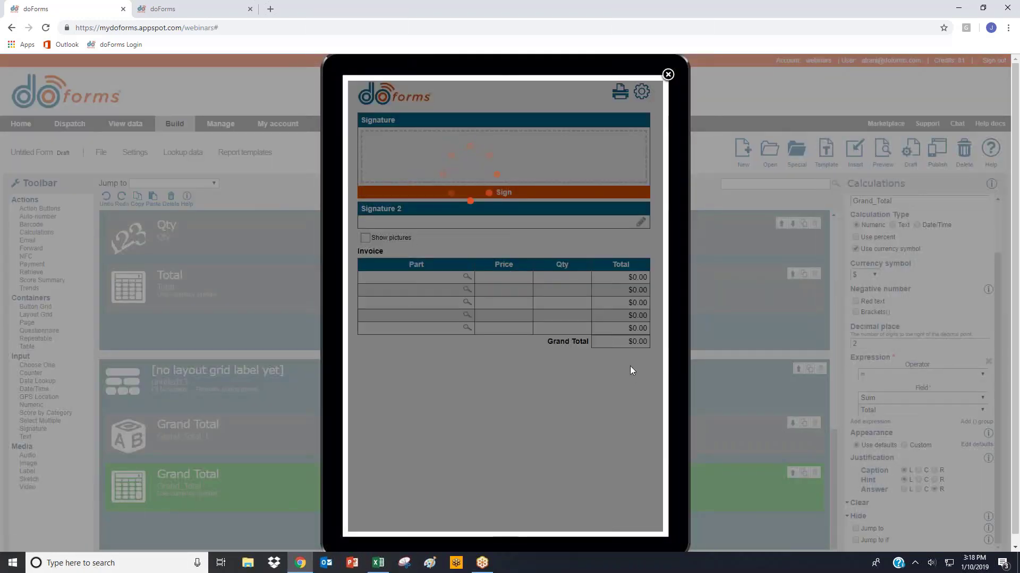
pyautogui.click(420, 281)
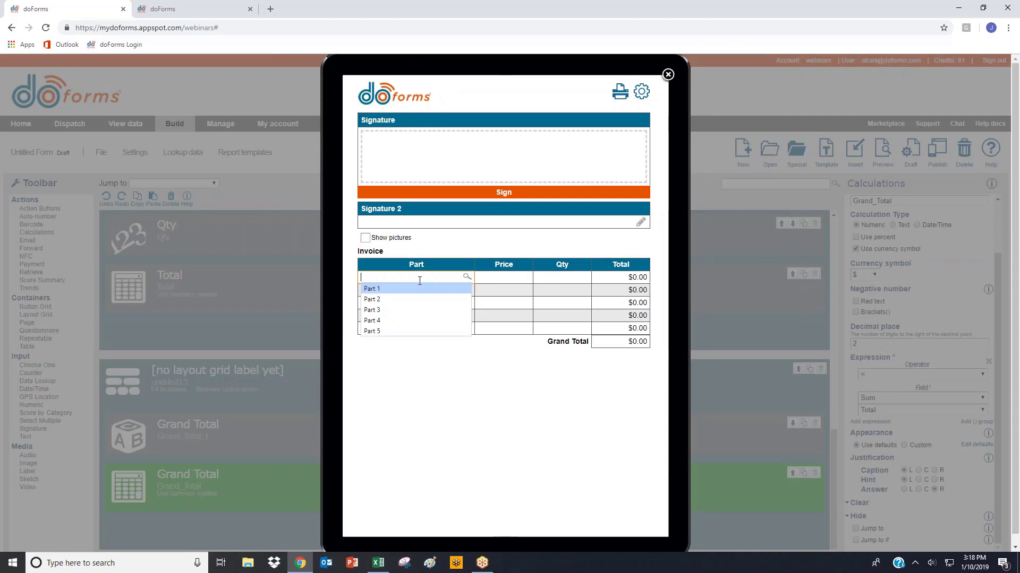
pyautogui.click(416, 289)
pyautogui.click(416, 289)
pyautogui.click(403, 313)
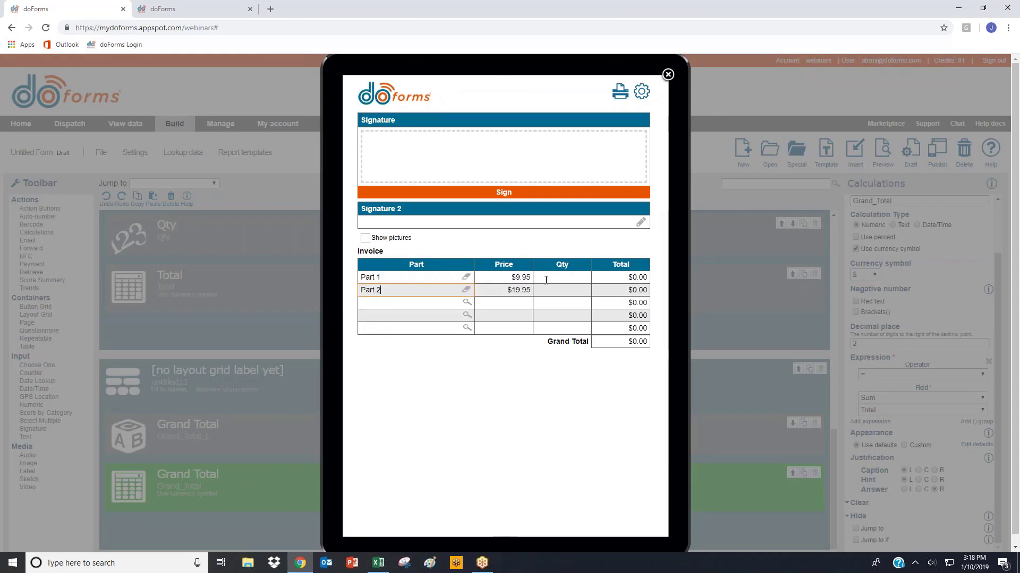
# - Test the invoice calculation with a quantity of 5 for Part 1 and 55 for Part 2
pyautogui.click(571, 278)
pyautogui.write('5')
pyautogui.click(548, 286)
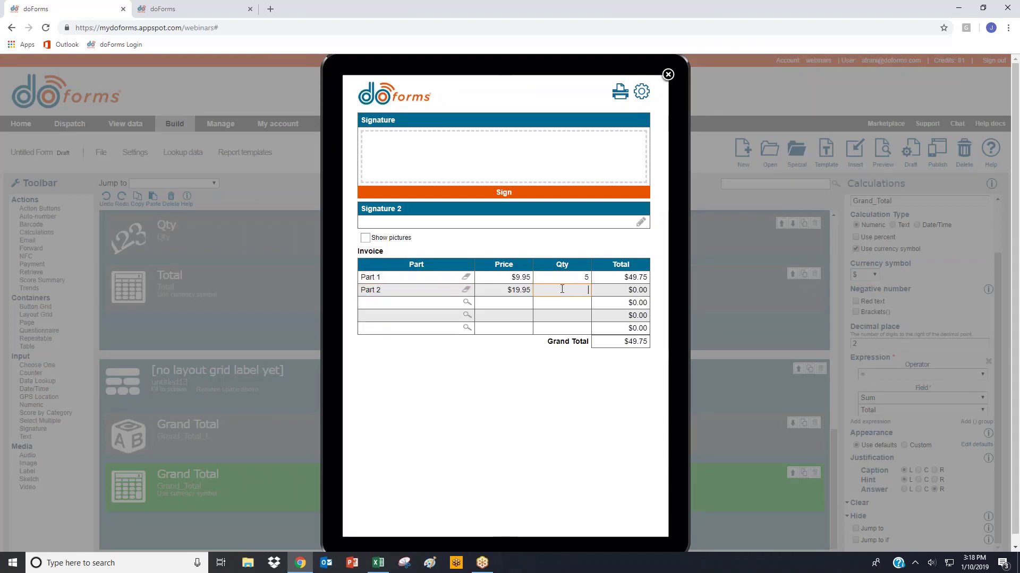
pyautogui.write('55')
# - Choose Part 3 in the third Invoice row without a quantity, and close the preview
pyautogui.click(416, 302)
pyautogui.click(393, 336)
pyautogui.click(544, 299)
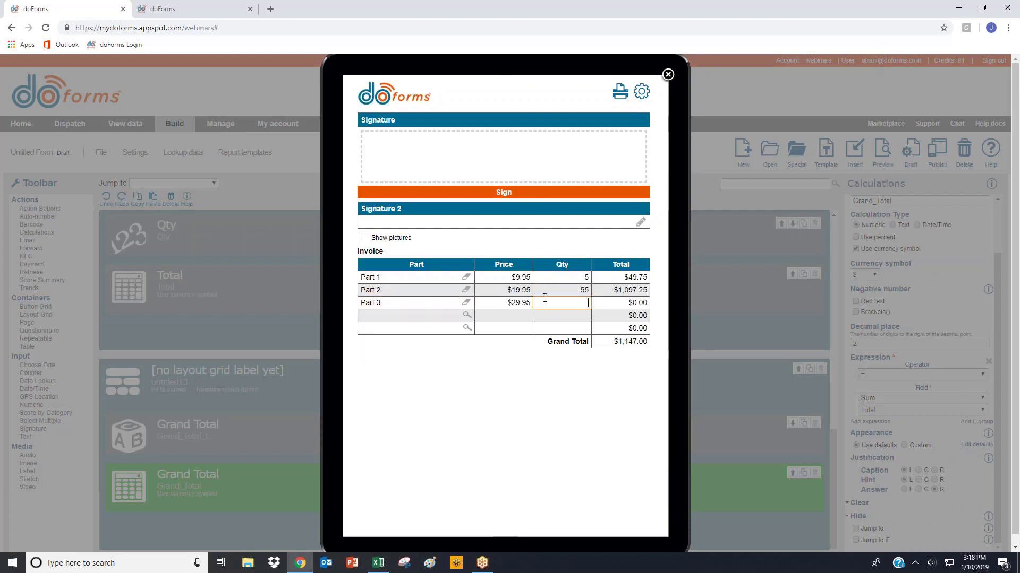
pyautogui.click(667, 74)
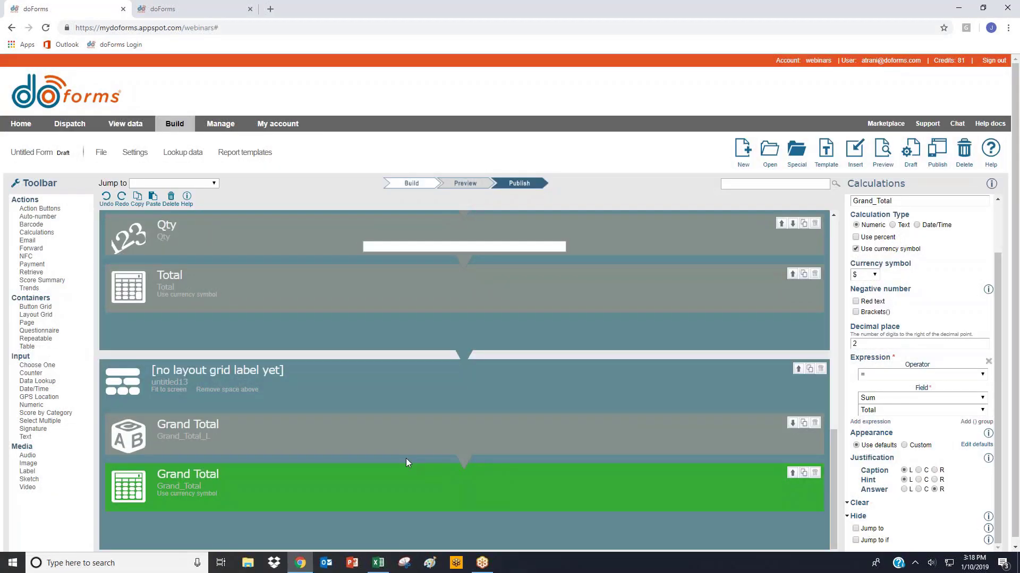
pyautogui.scroll(-2, 413, 440)
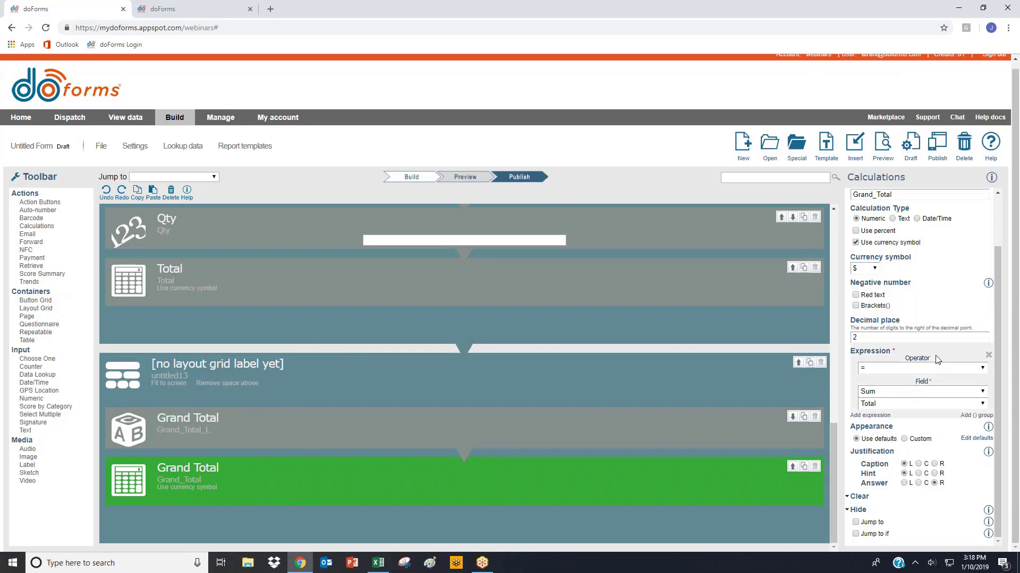
pyautogui.scroll(5, 254, 390)
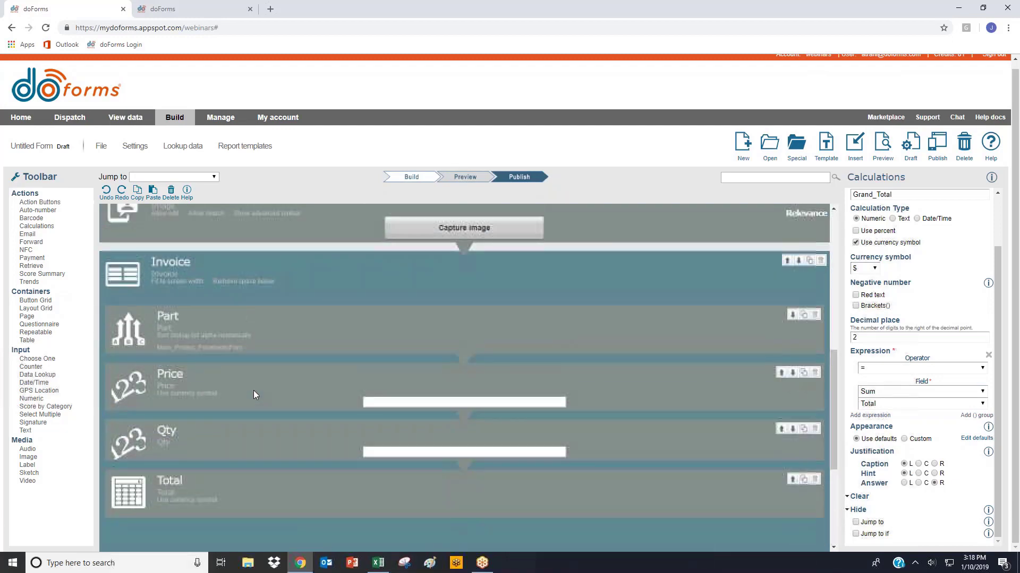
pyautogui.scroll(-4, 253, 390)
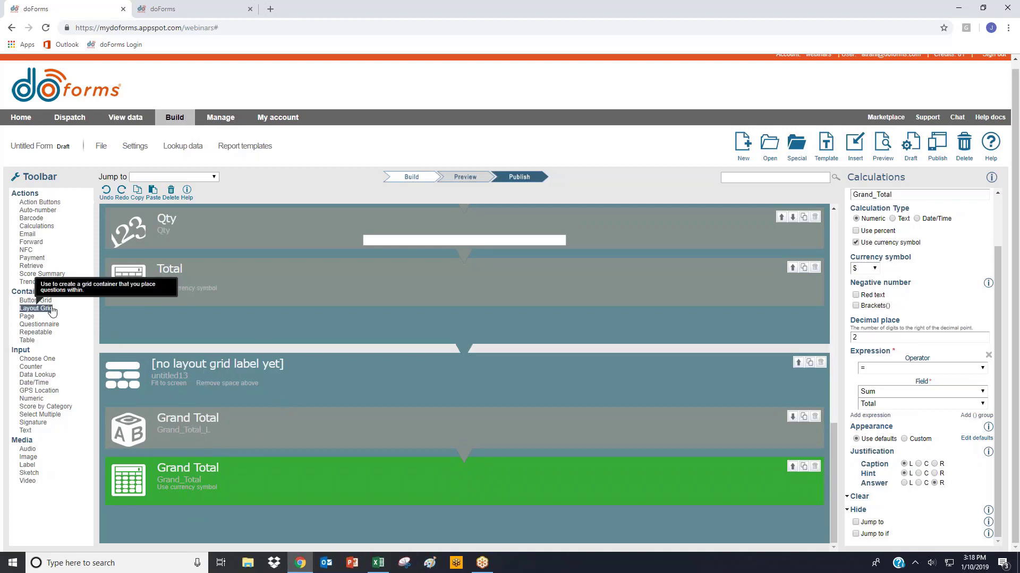
# - Start a new form, discarding the unsaved changes, and add a layout grid of the no-captions type
pyautogui.click(742, 142)
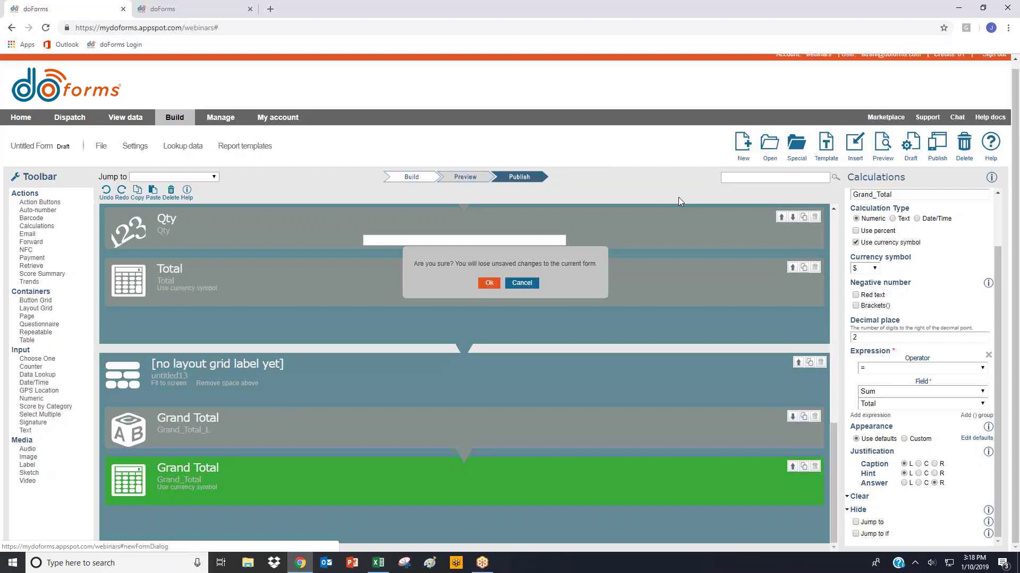
pyautogui.click(488, 283)
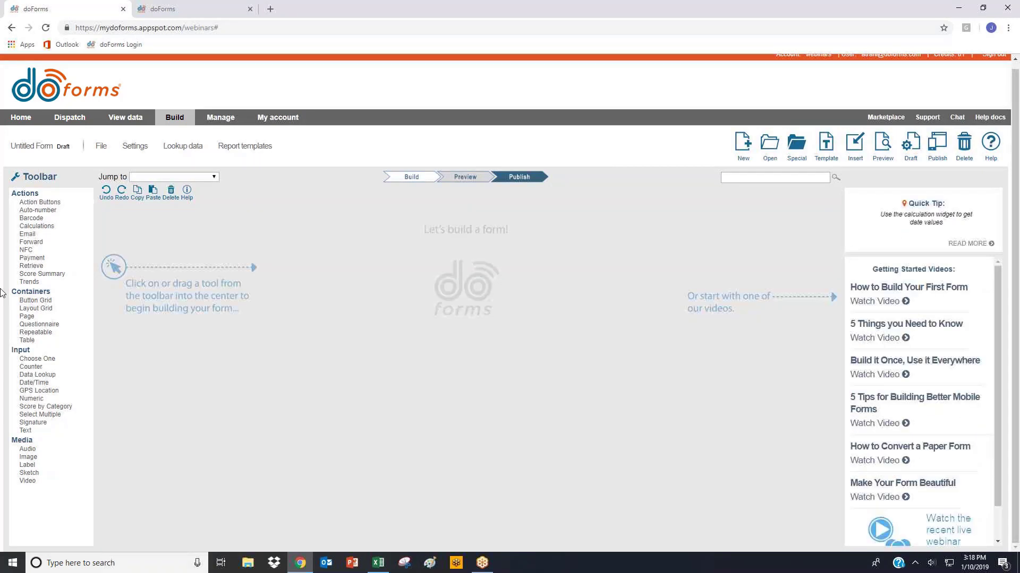
pyautogui.click(36, 308)
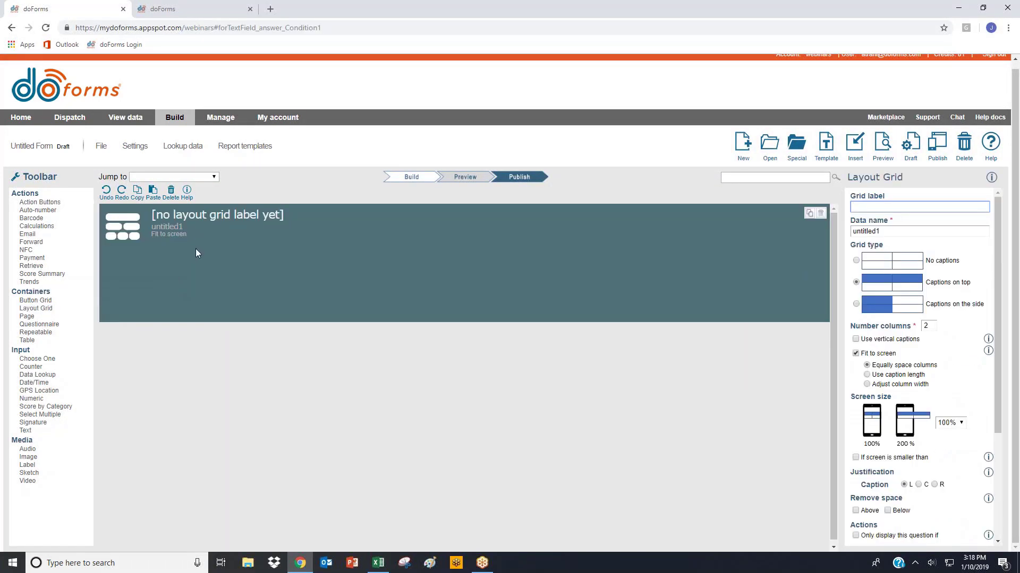
pyautogui.click(856, 260)
# - Fill the layout grid with a signature field captioned Signature, a label without a caption, and a date field captioned Date
pyautogui.moveTo(33, 422); pyautogui.dragTo(154, 309)
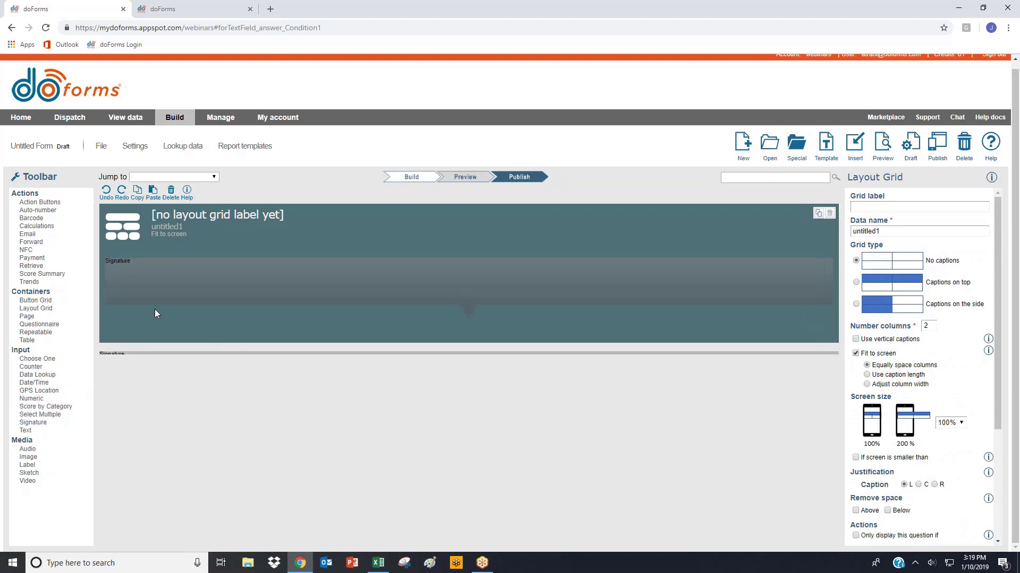
pyautogui.write('Signature')
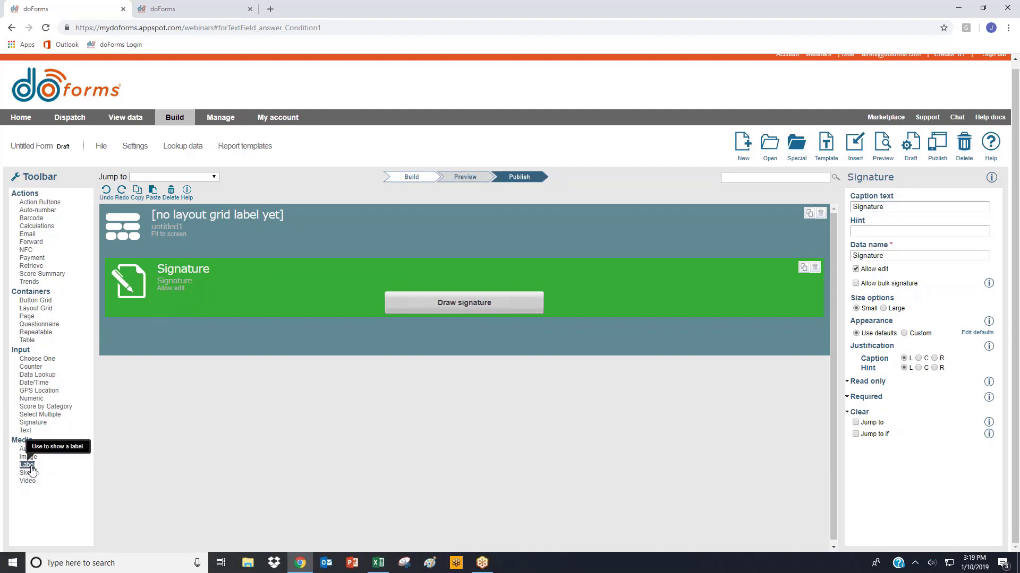
pyautogui.moveTo(27, 464); pyautogui.dragTo(189, 320)
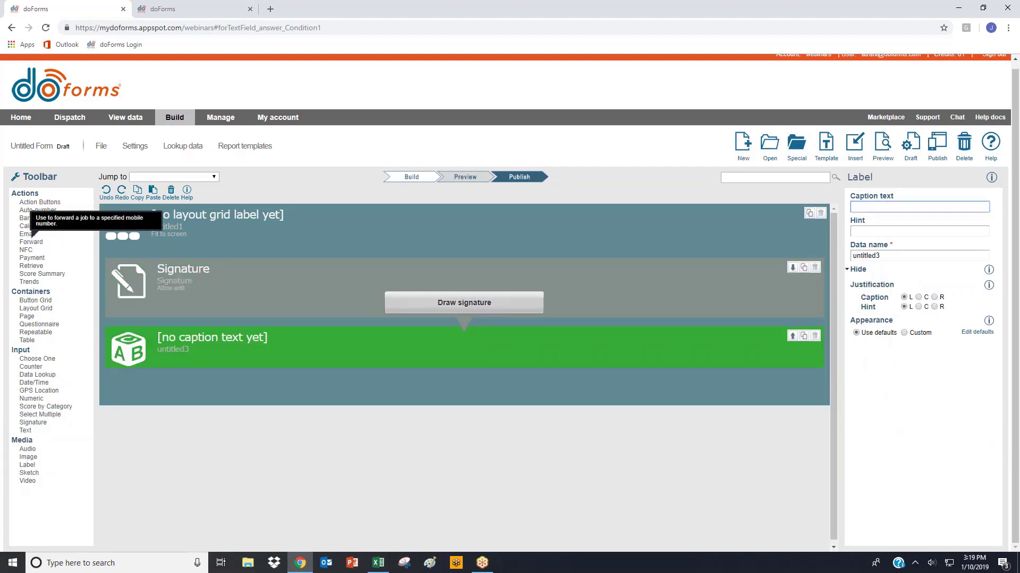
pyautogui.moveTo(33, 383); pyautogui.dragTo(193, 377)
pyautogui.write('Date')
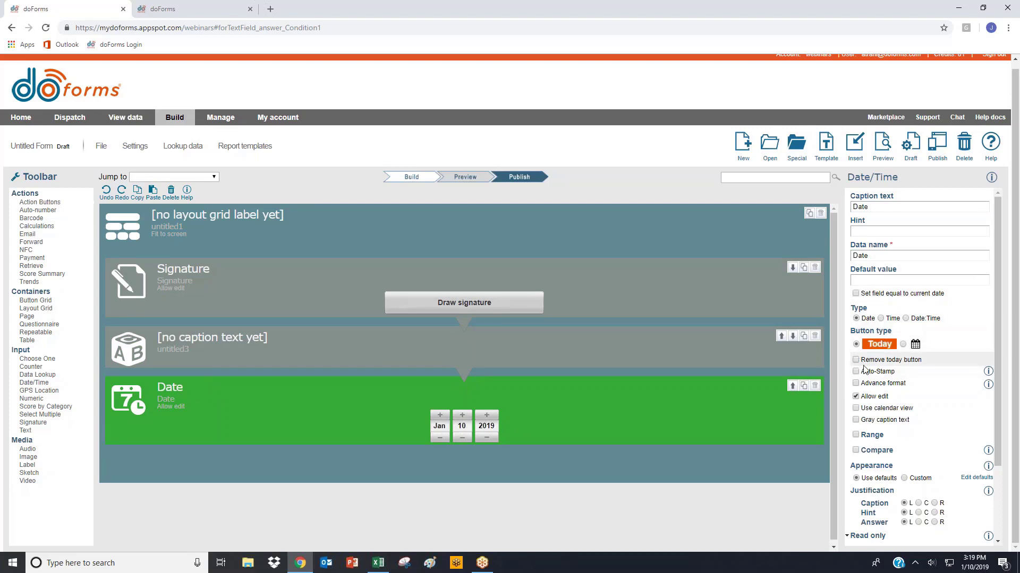
# - Set the layout grid to 3 columns with adjusted column widths of 50|20|30
pyautogui.click(273, 222)
pyautogui.click(929, 326)
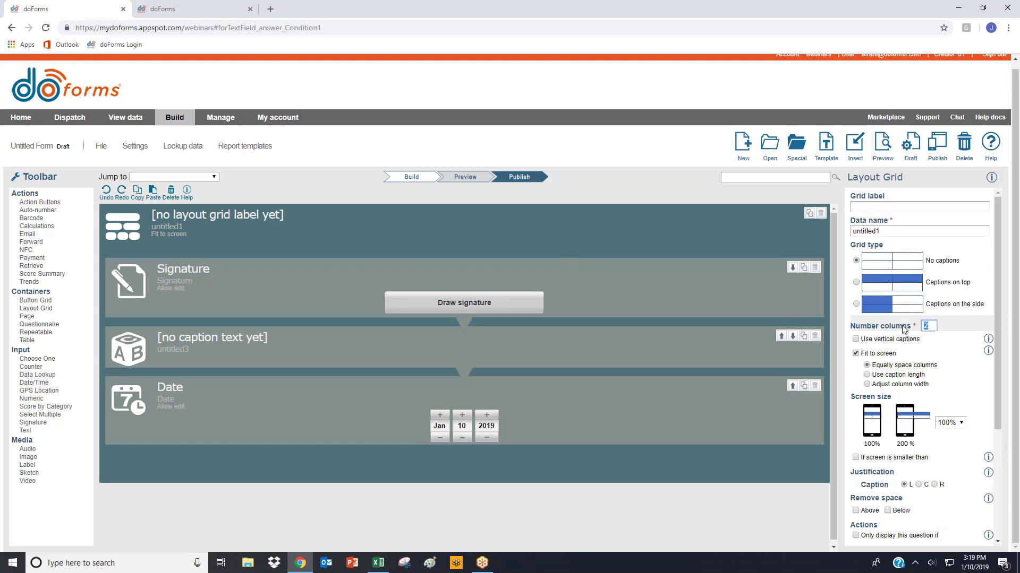
pyautogui.write('3')
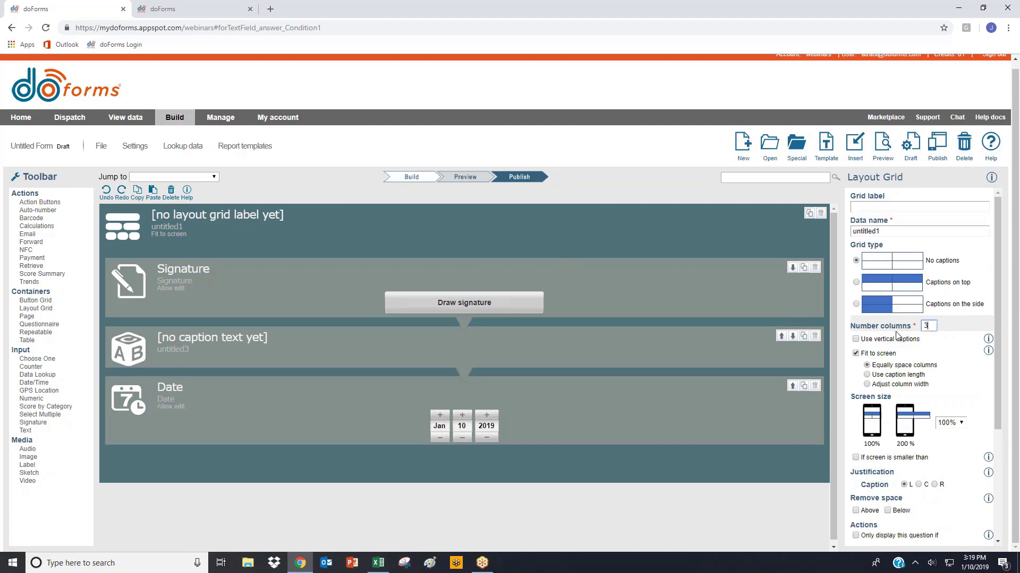
pyautogui.click(876, 385)
pyautogui.click(870, 418)
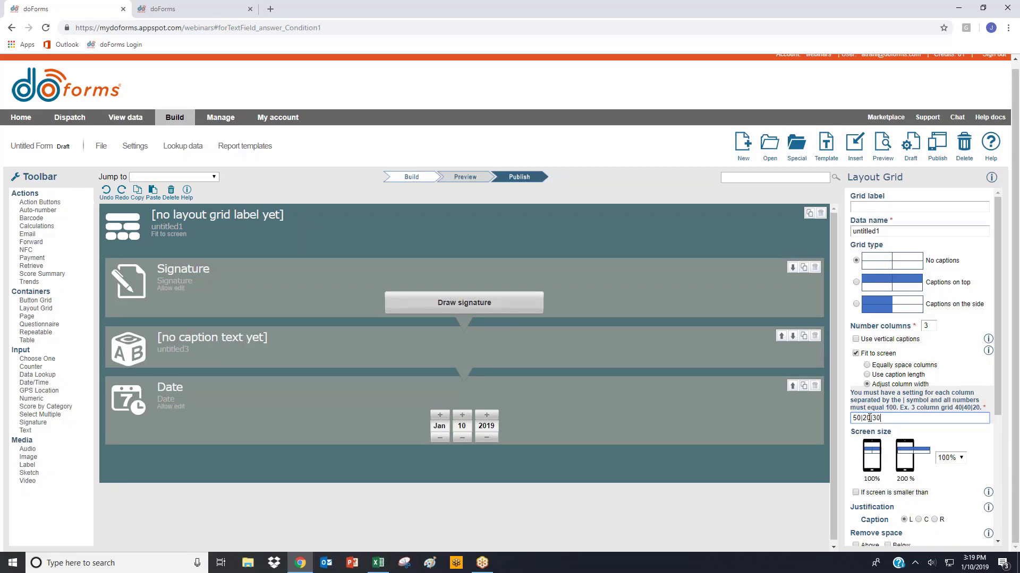
# - Give the blank label a custom appearance with a shaded heading in white
pyautogui.click(489, 350)
pyautogui.click(908, 333)
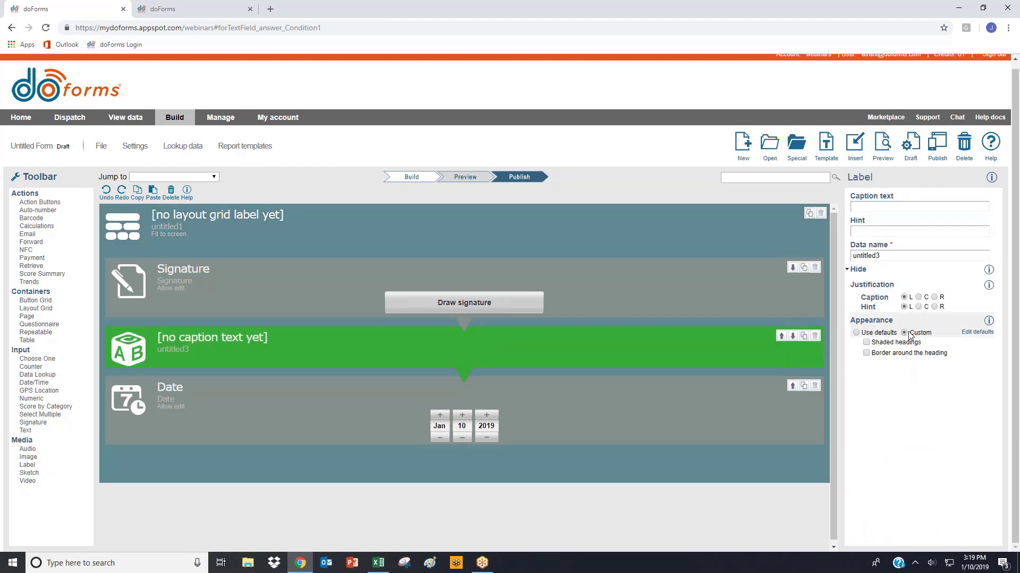
pyautogui.click(867, 343)
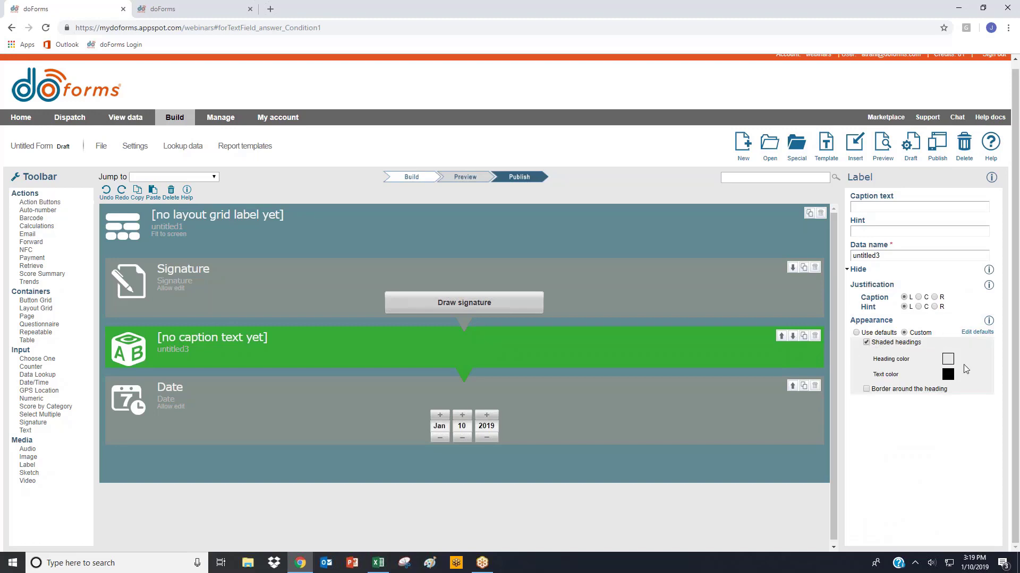
pyautogui.click(948, 359)
pyautogui.click(357, 136)
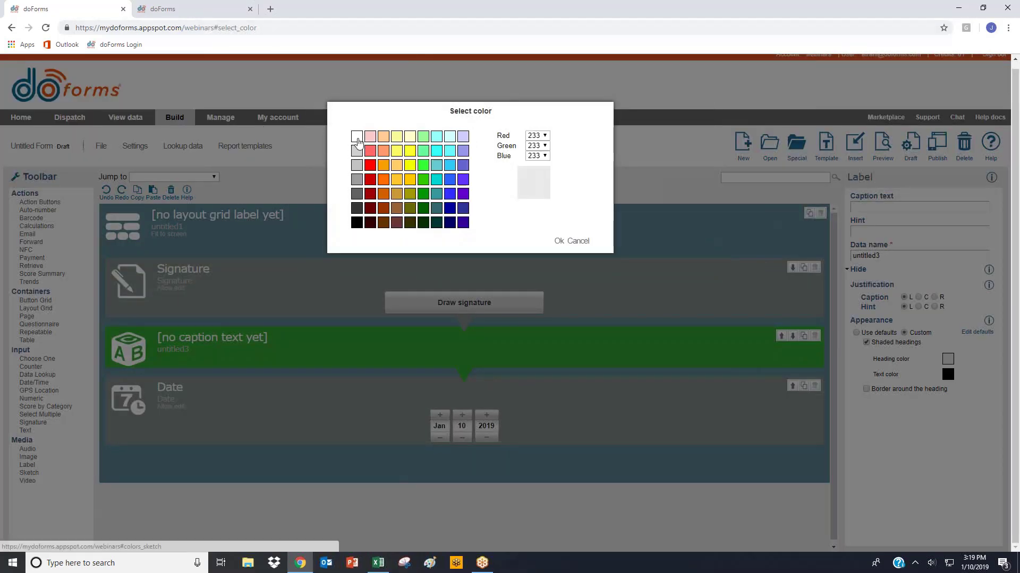
pyautogui.click(558, 241)
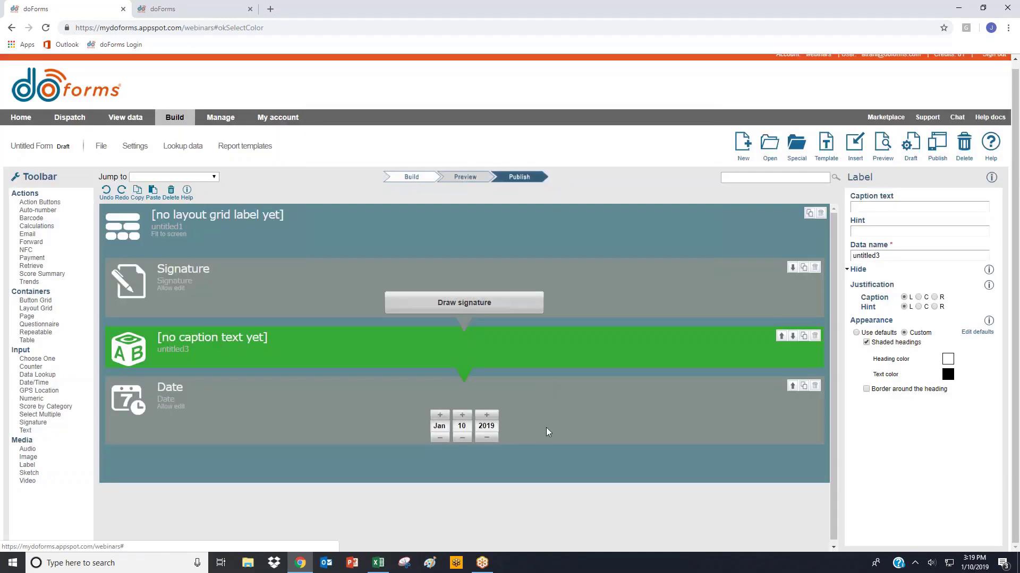
# - Auto-stamp the Date field when a specified question is answered, with Signature as the question trigger
pyautogui.click(587, 401)
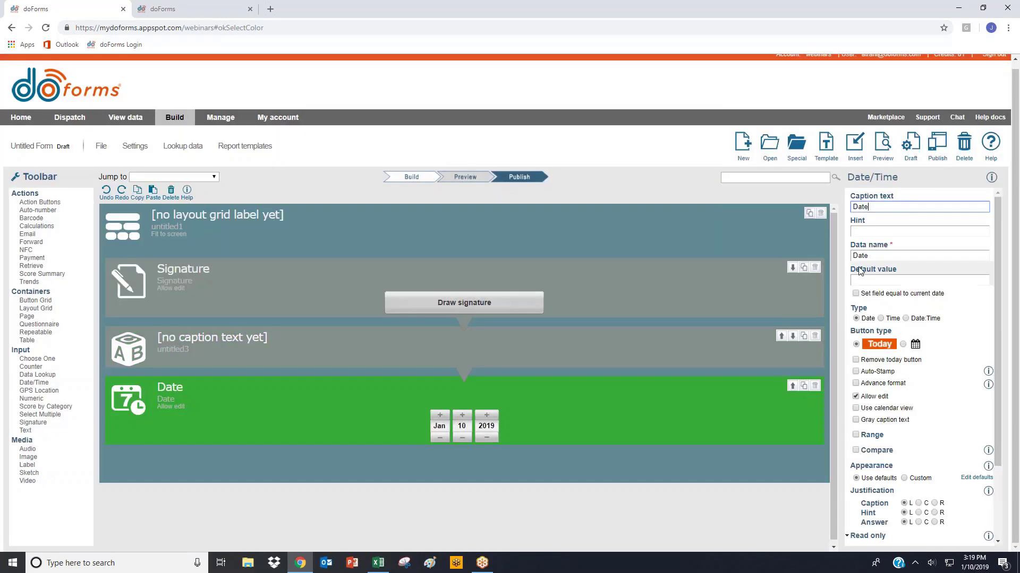
pyautogui.click(856, 371)
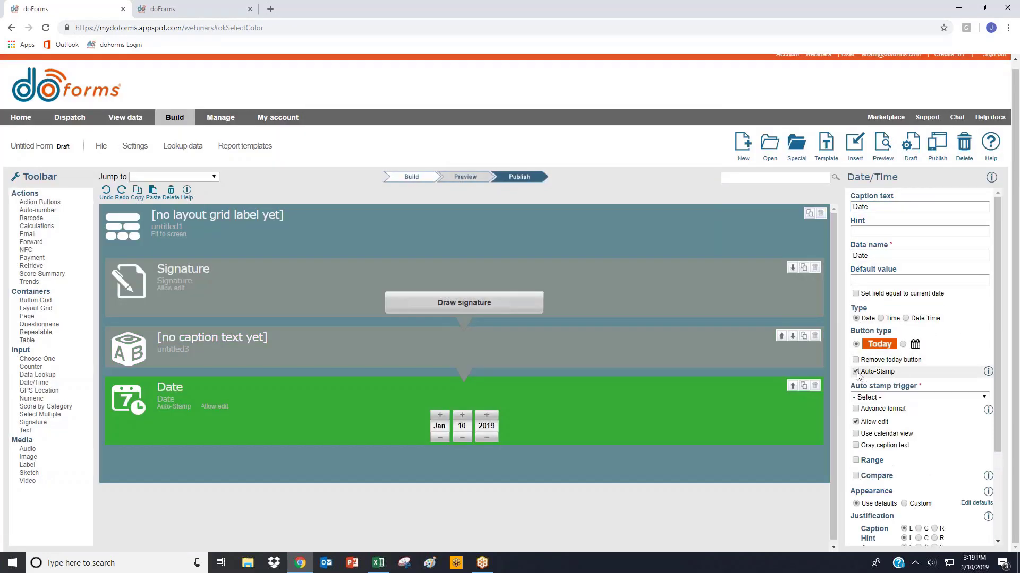
pyautogui.click(866, 397)
pyautogui.click(866, 398)
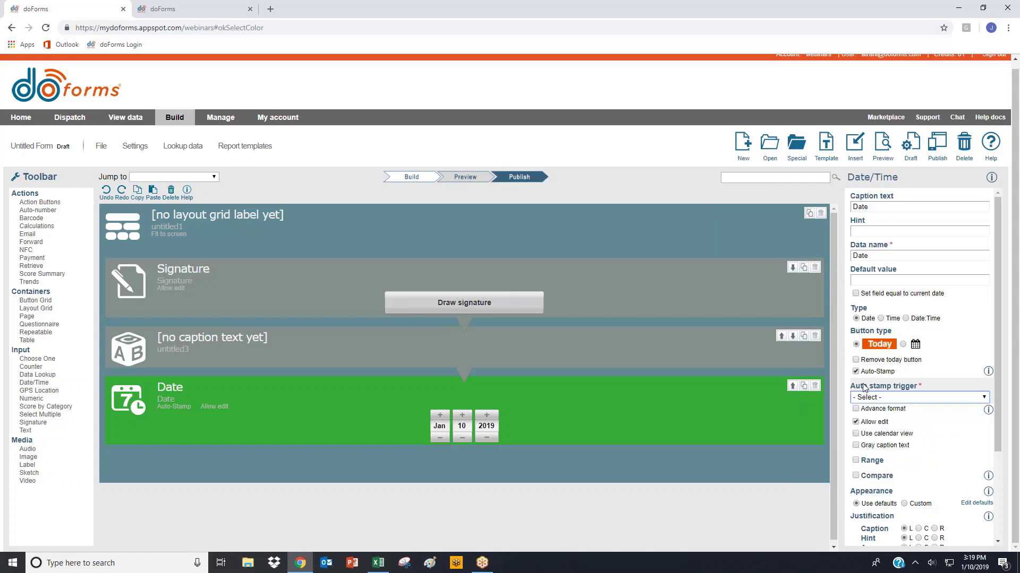
pyautogui.click(855, 372)
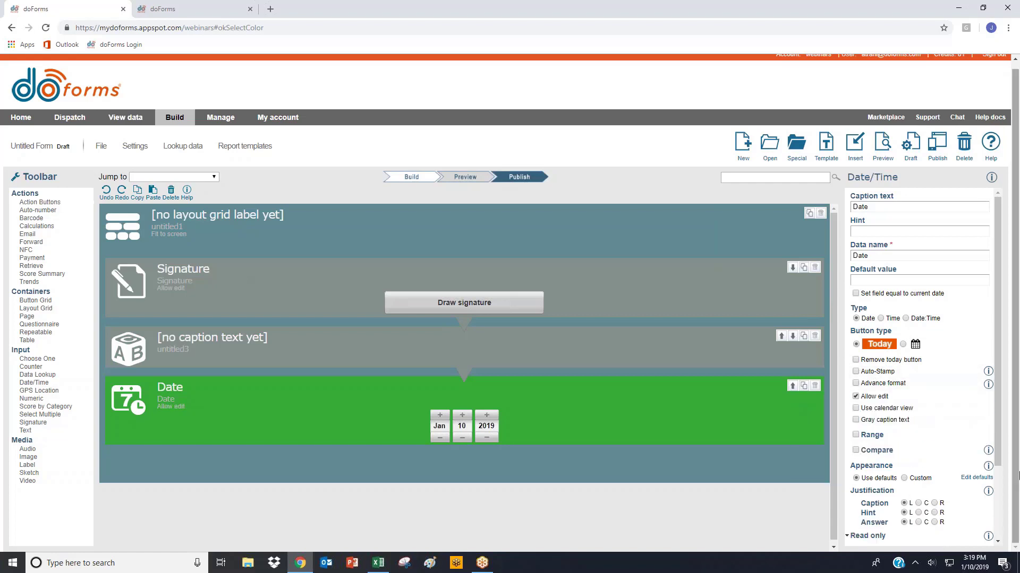
pyautogui.click(856, 372)
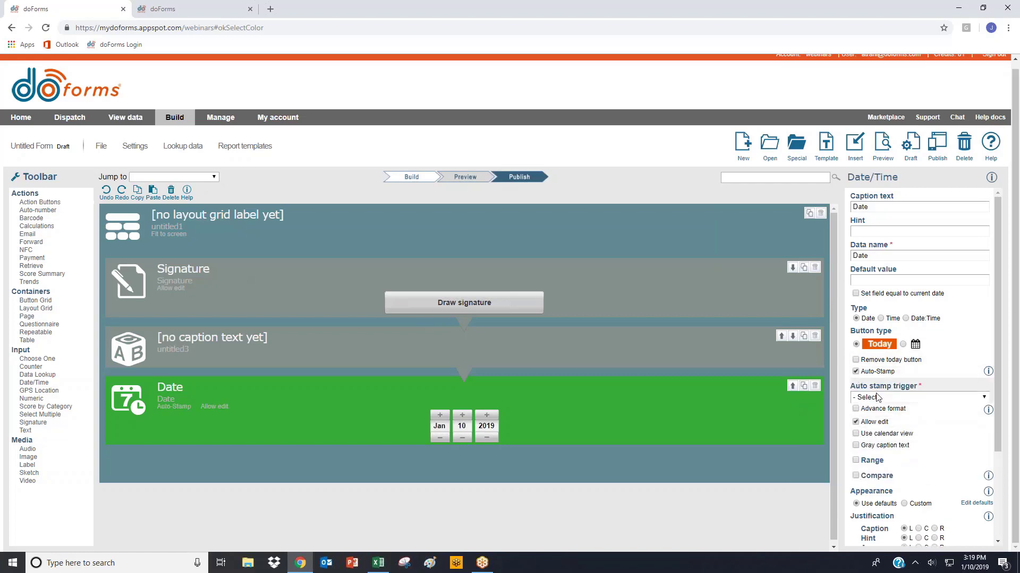
pyautogui.click(877, 398)
pyautogui.click(906, 431)
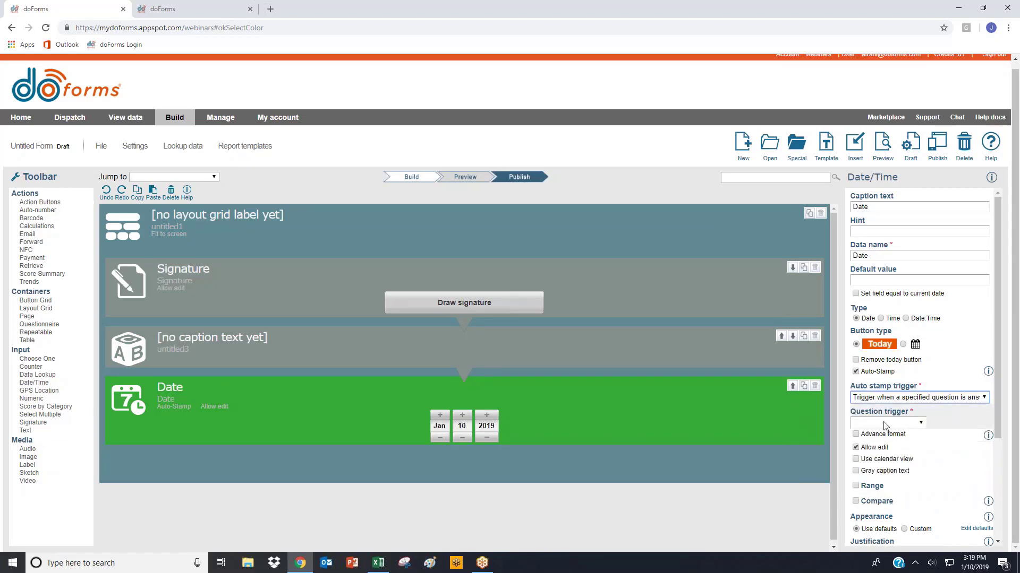
pyautogui.click(903, 423)
pyautogui.click(876, 444)
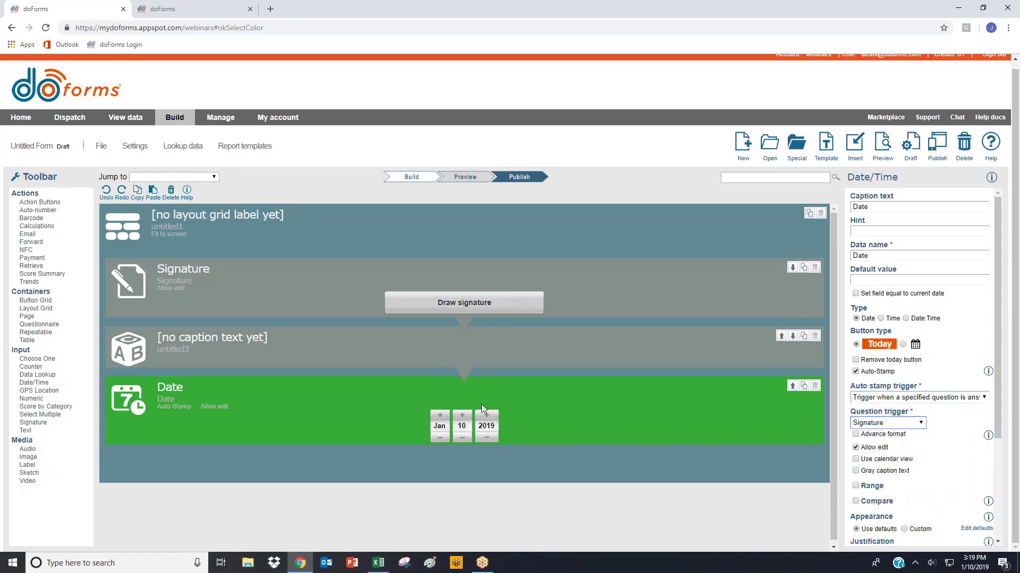
# - Preview the signature and date row, and remove the Today button from the Date field
pyautogui.click(883, 144)
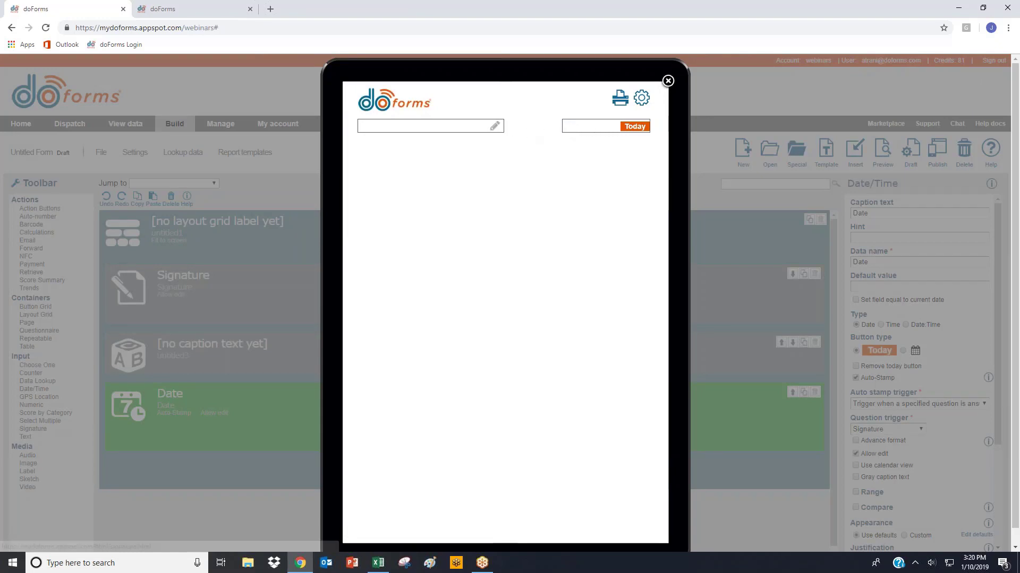
pyautogui.click(668, 81)
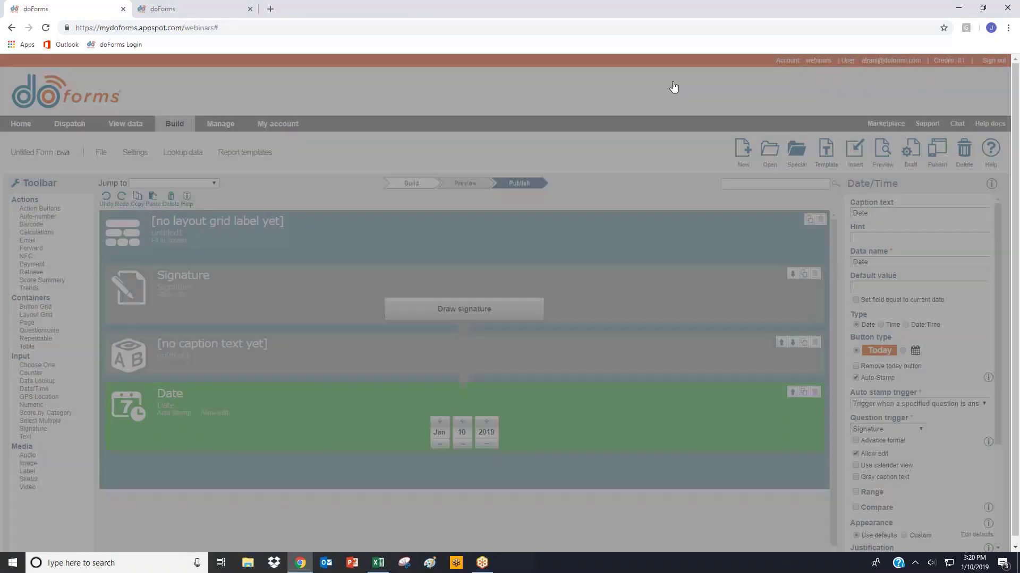
pyautogui.click(250, 347)
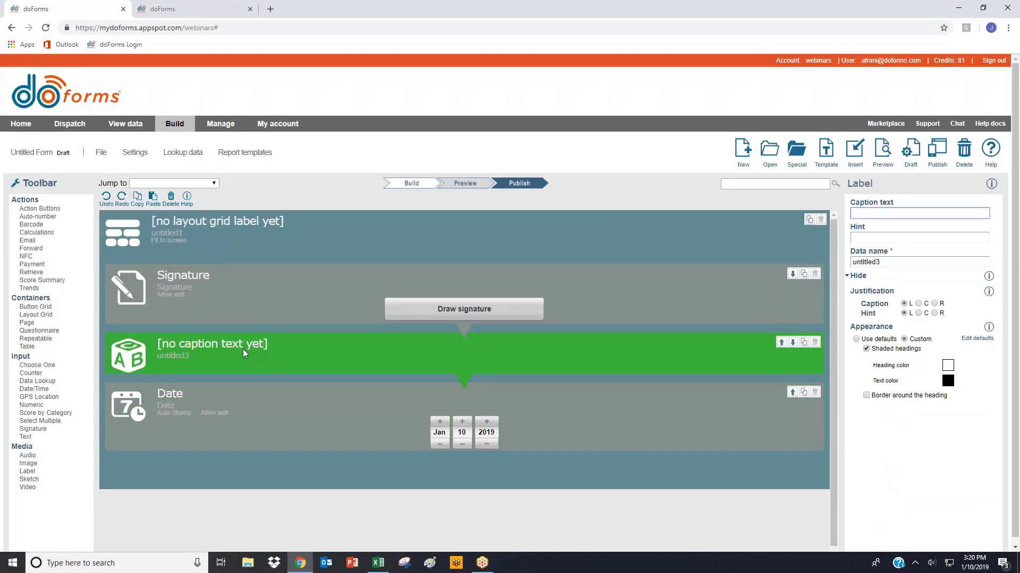
pyautogui.click(217, 435)
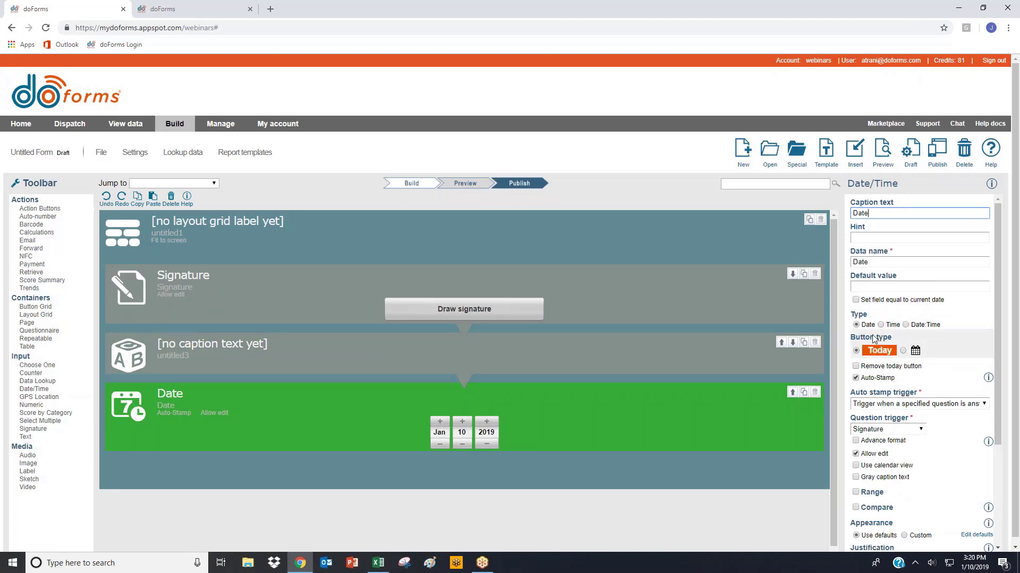
pyautogui.click(863, 366)
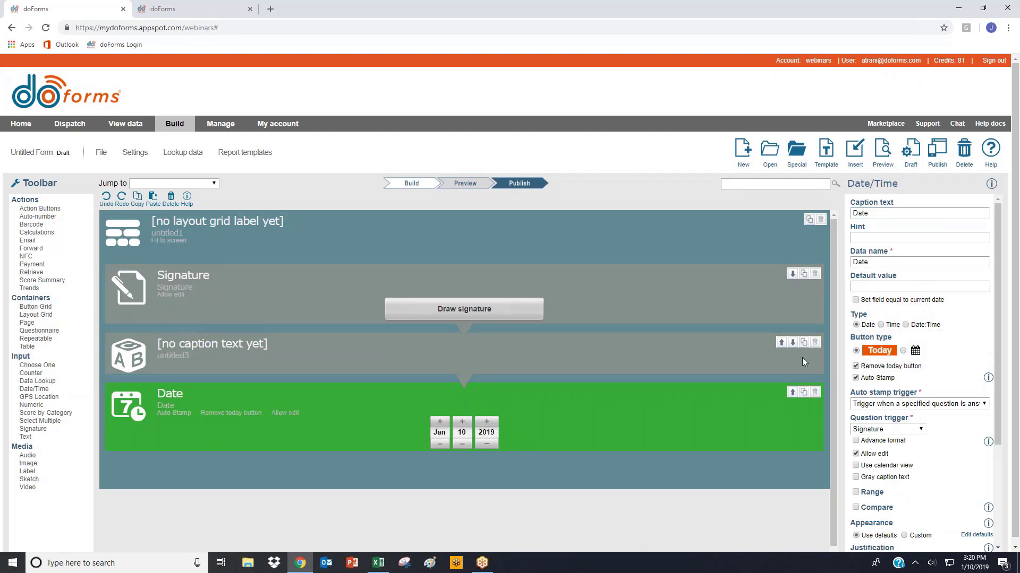
# - Give the Date field a custom appearance without a border around its answer, and make it read-only in all contexts
pyautogui.scroll(-1, 912, 482)
pyautogui.scroll(-4, 911, 473)
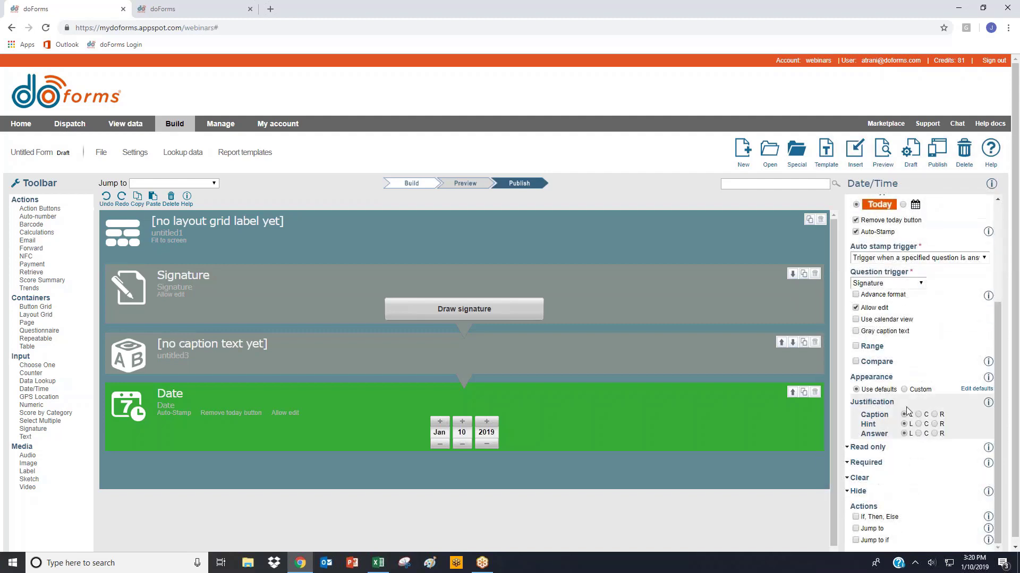
pyautogui.click(906, 391)
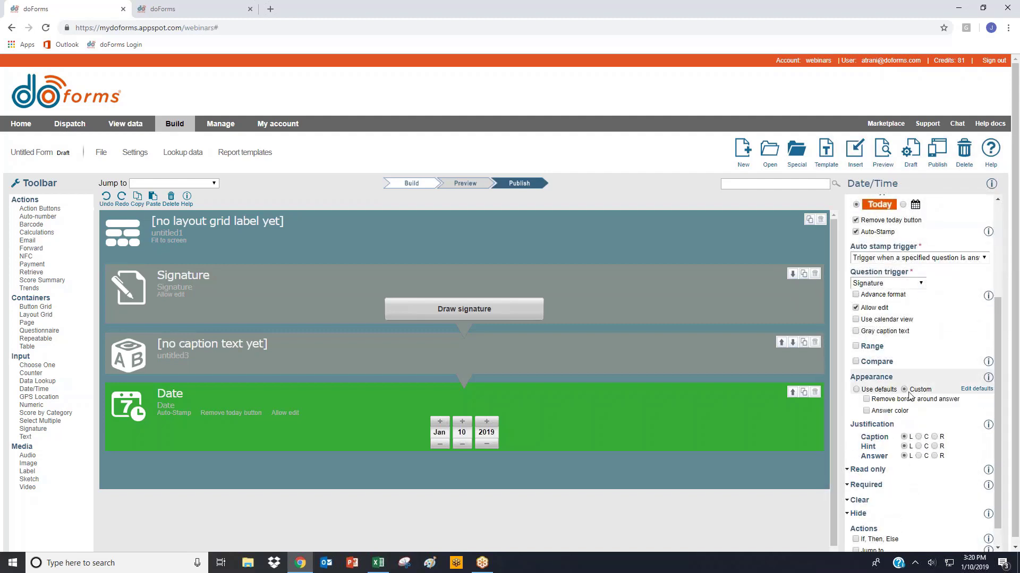
pyautogui.click(879, 402)
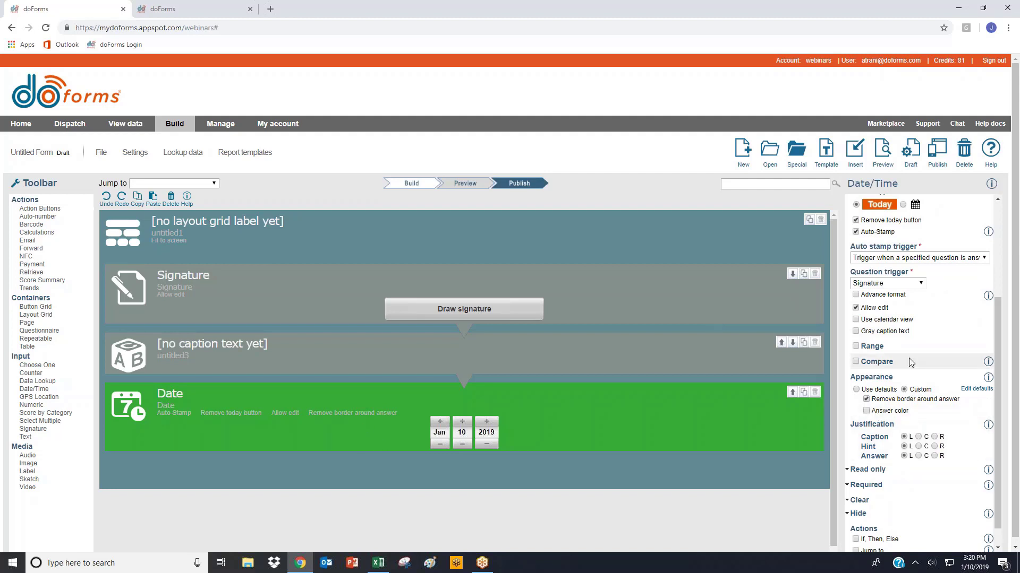
pyautogui.scroll(-1, 871, 445)
pyautogui.click(895, 448)
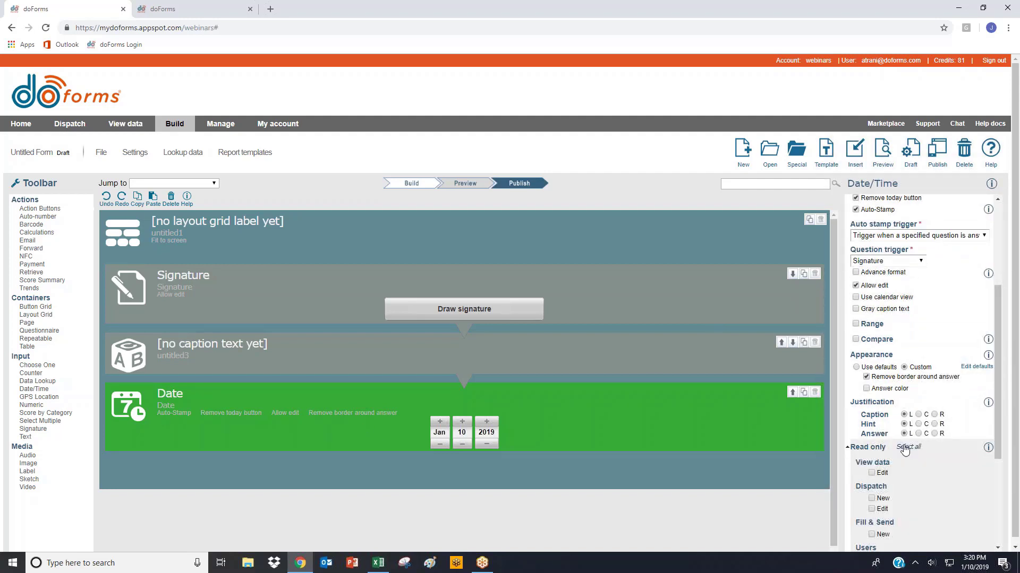
# - Caption the blank label between the signature and date fields "Date" and right-justify its caption
pyautogui.click(220, 361)
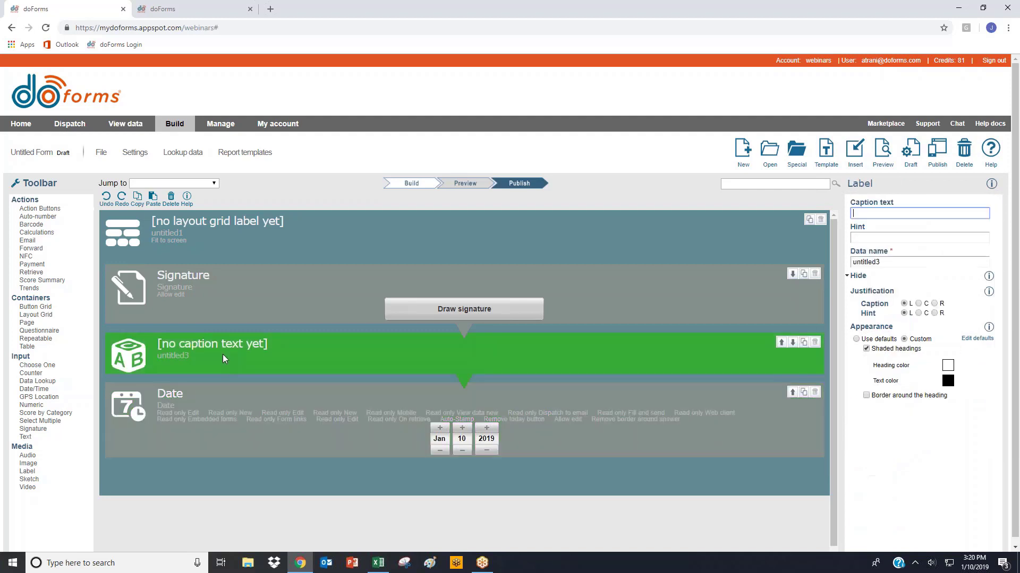
pyautogui.write('Date')
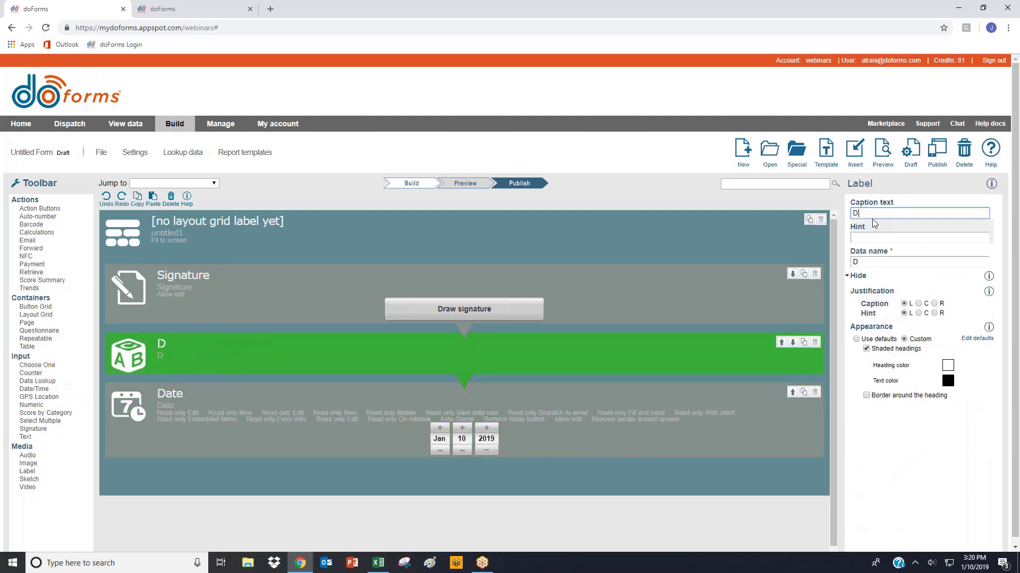
pyautogui.click(934, 304)
# - Fix the duplicate data name error by changing the Date label's data name to Date_L
pyautogui.click(882, 150)
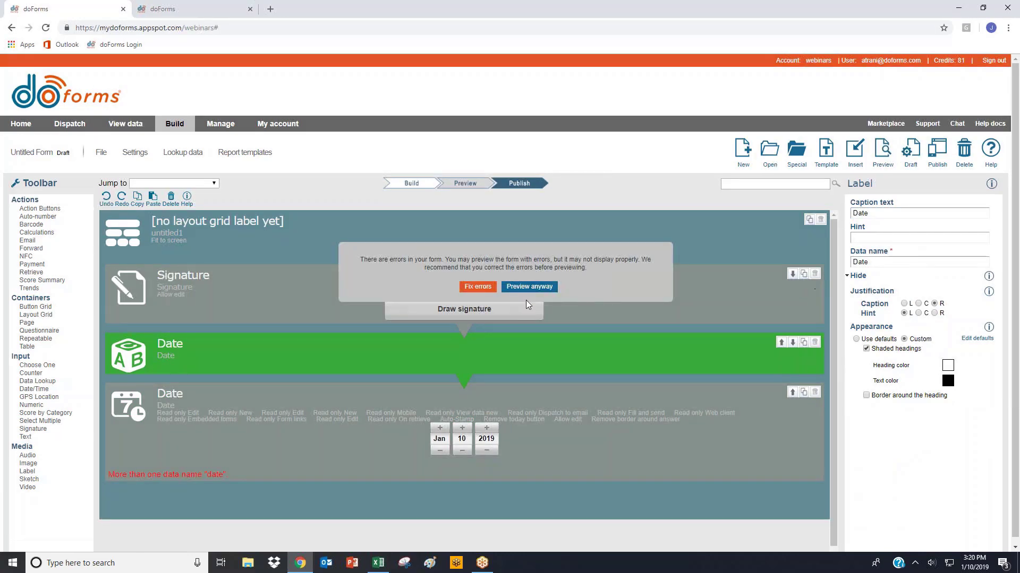
pyautogui.click(478, 287)
pyautogui.click(276, 437)
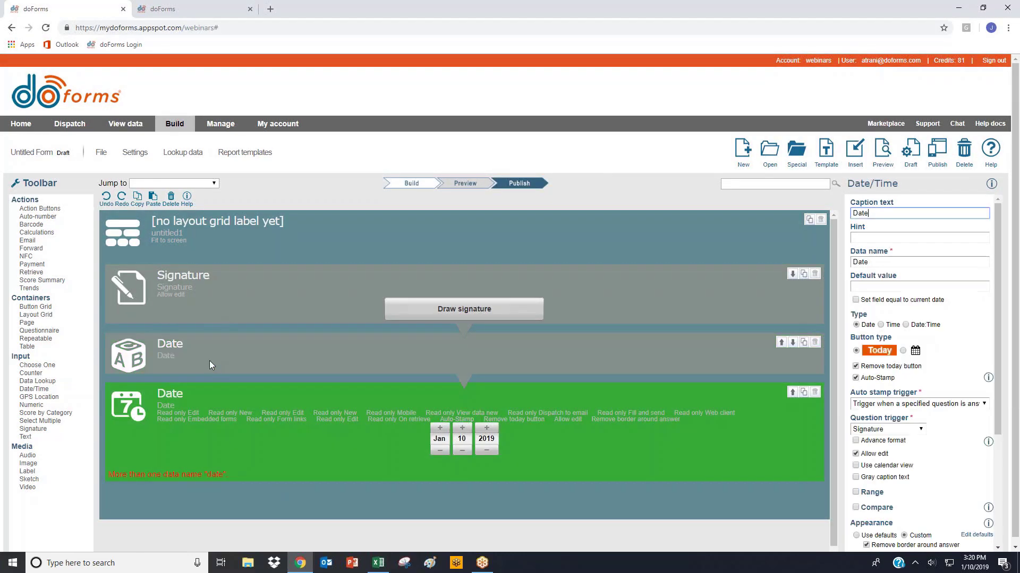
pyautogui.click(209, 361)
pyautogui.click(885, 263)
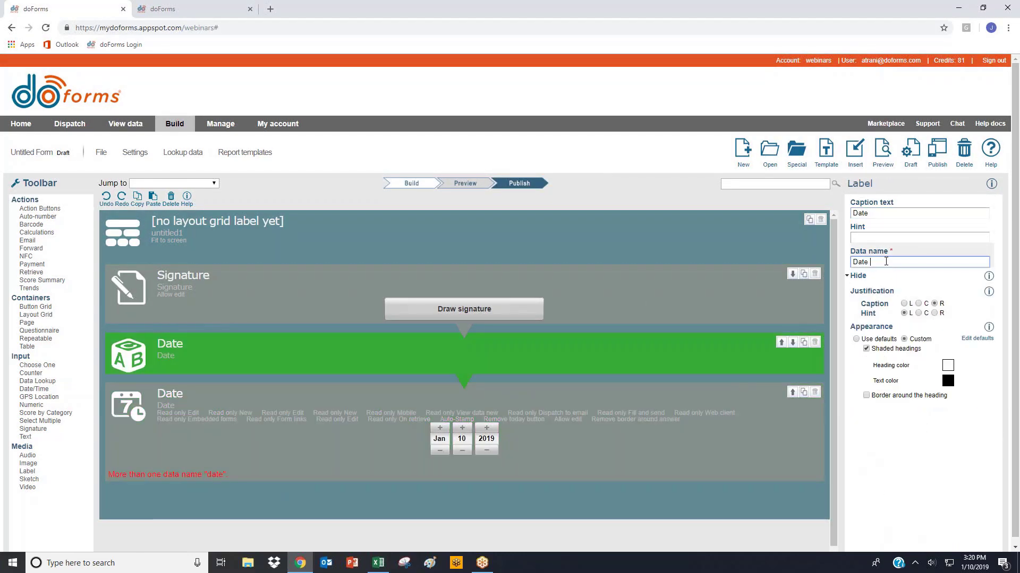
# - Preview the form, draw and save a test signature to check the date auto-stamp, and close the preview
pyautogui.click(882, 152)
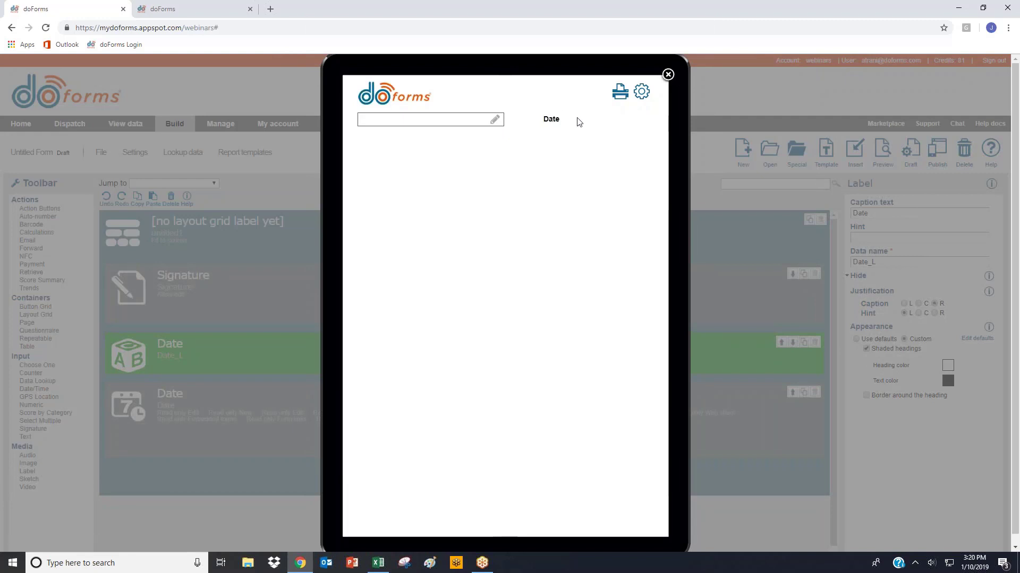
pyautogui.click(494, 121)
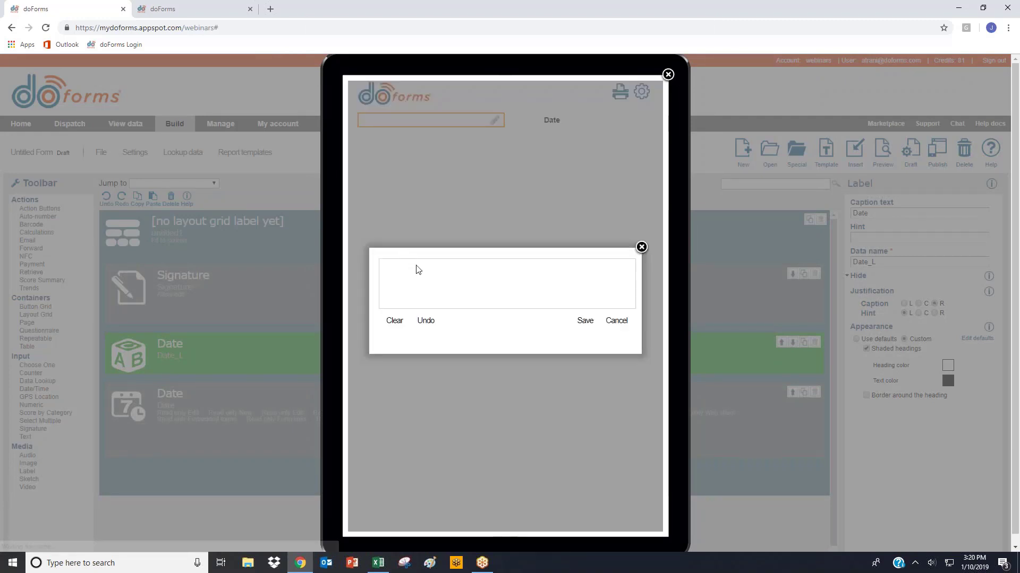
pyautogui.moveTo(417, 276); pyautogui.dragTo(564, 296)
pyautogui.click(585, 322)
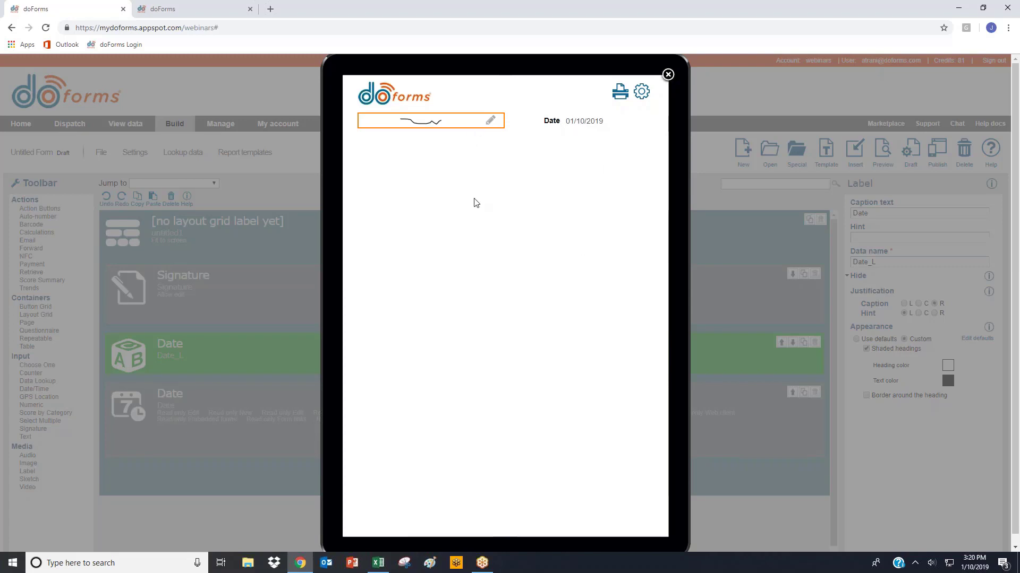
pyautogui.click(668, 75)
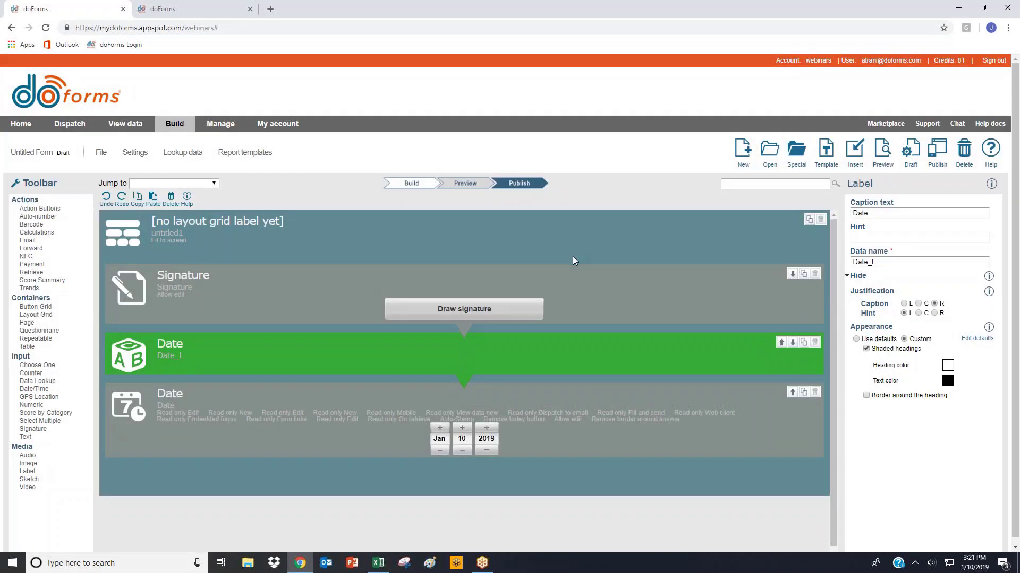
pyautogui.click(579, 232)
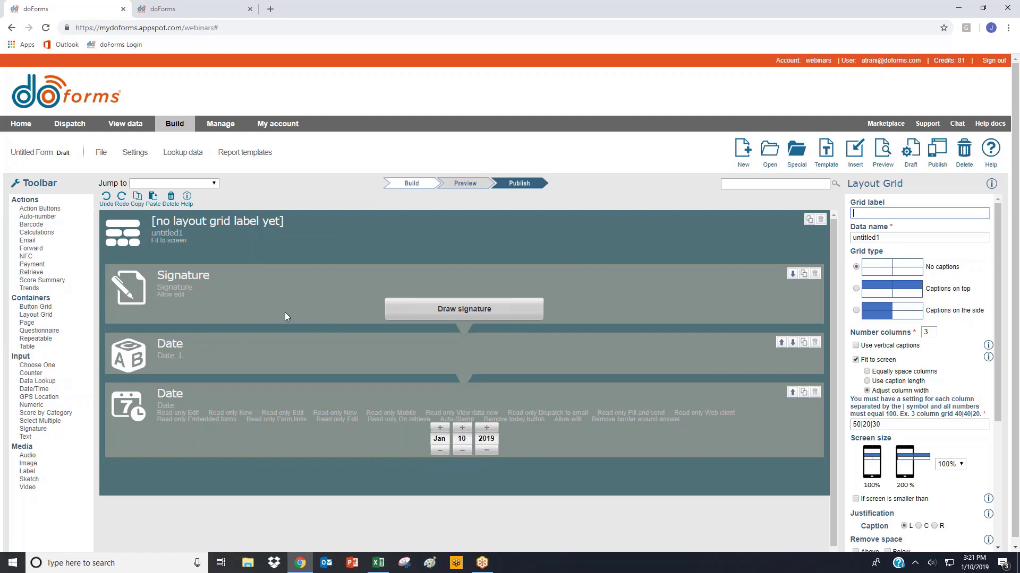
pyautogui.scroll(-1, 292, 308)
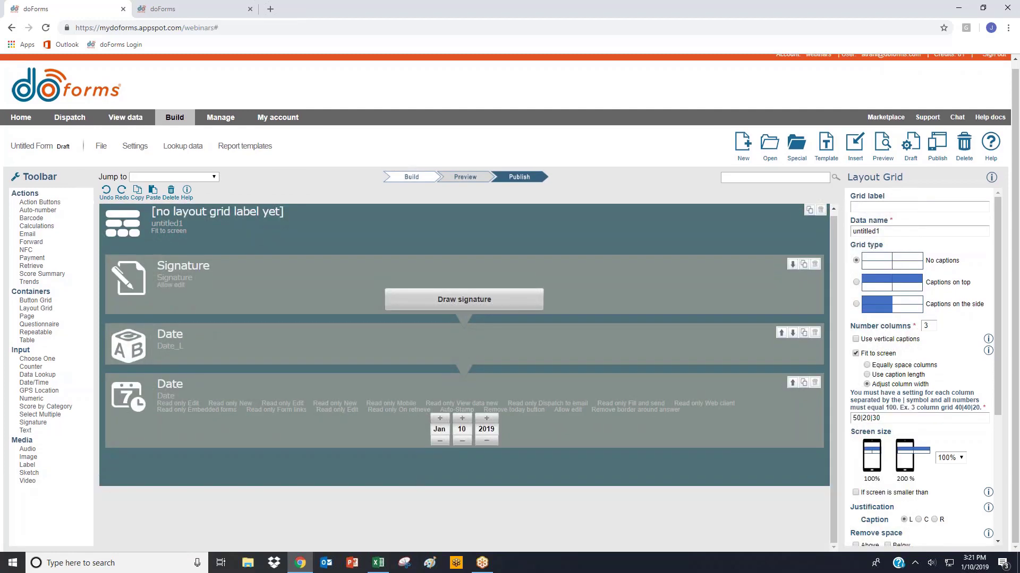
pyautogui.scroll(1, 301, 299)
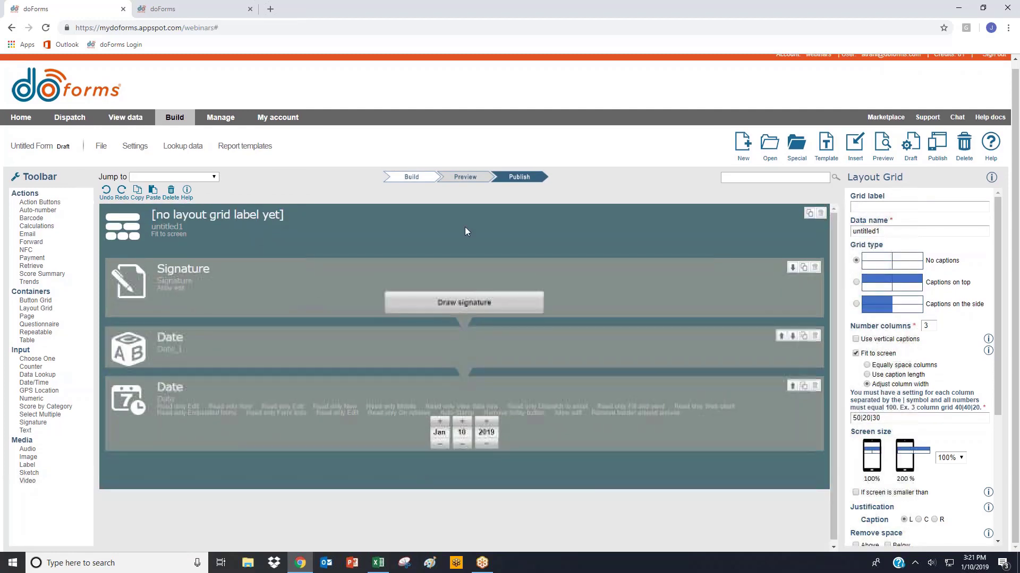
pyautogui.click(926, 23)
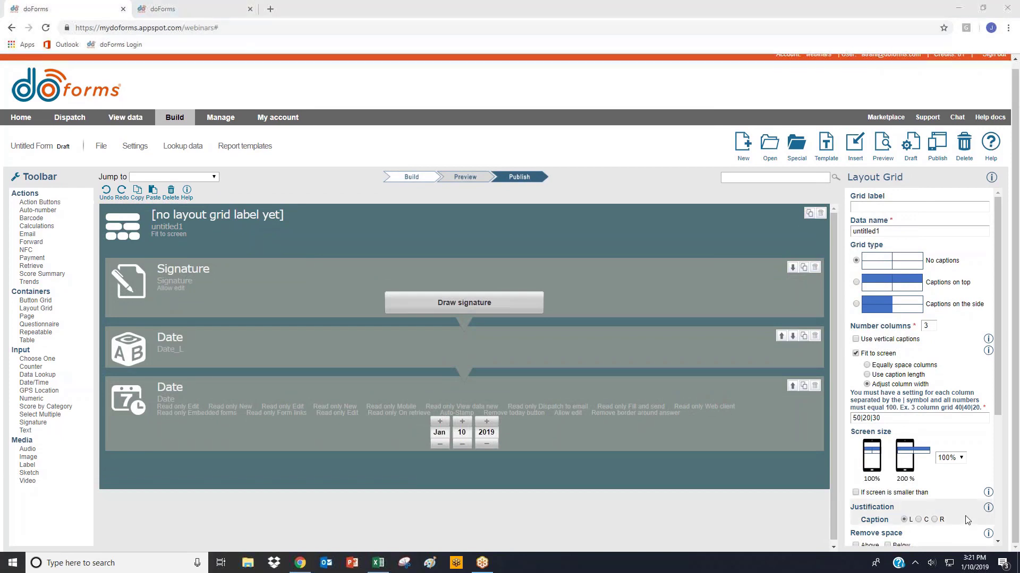